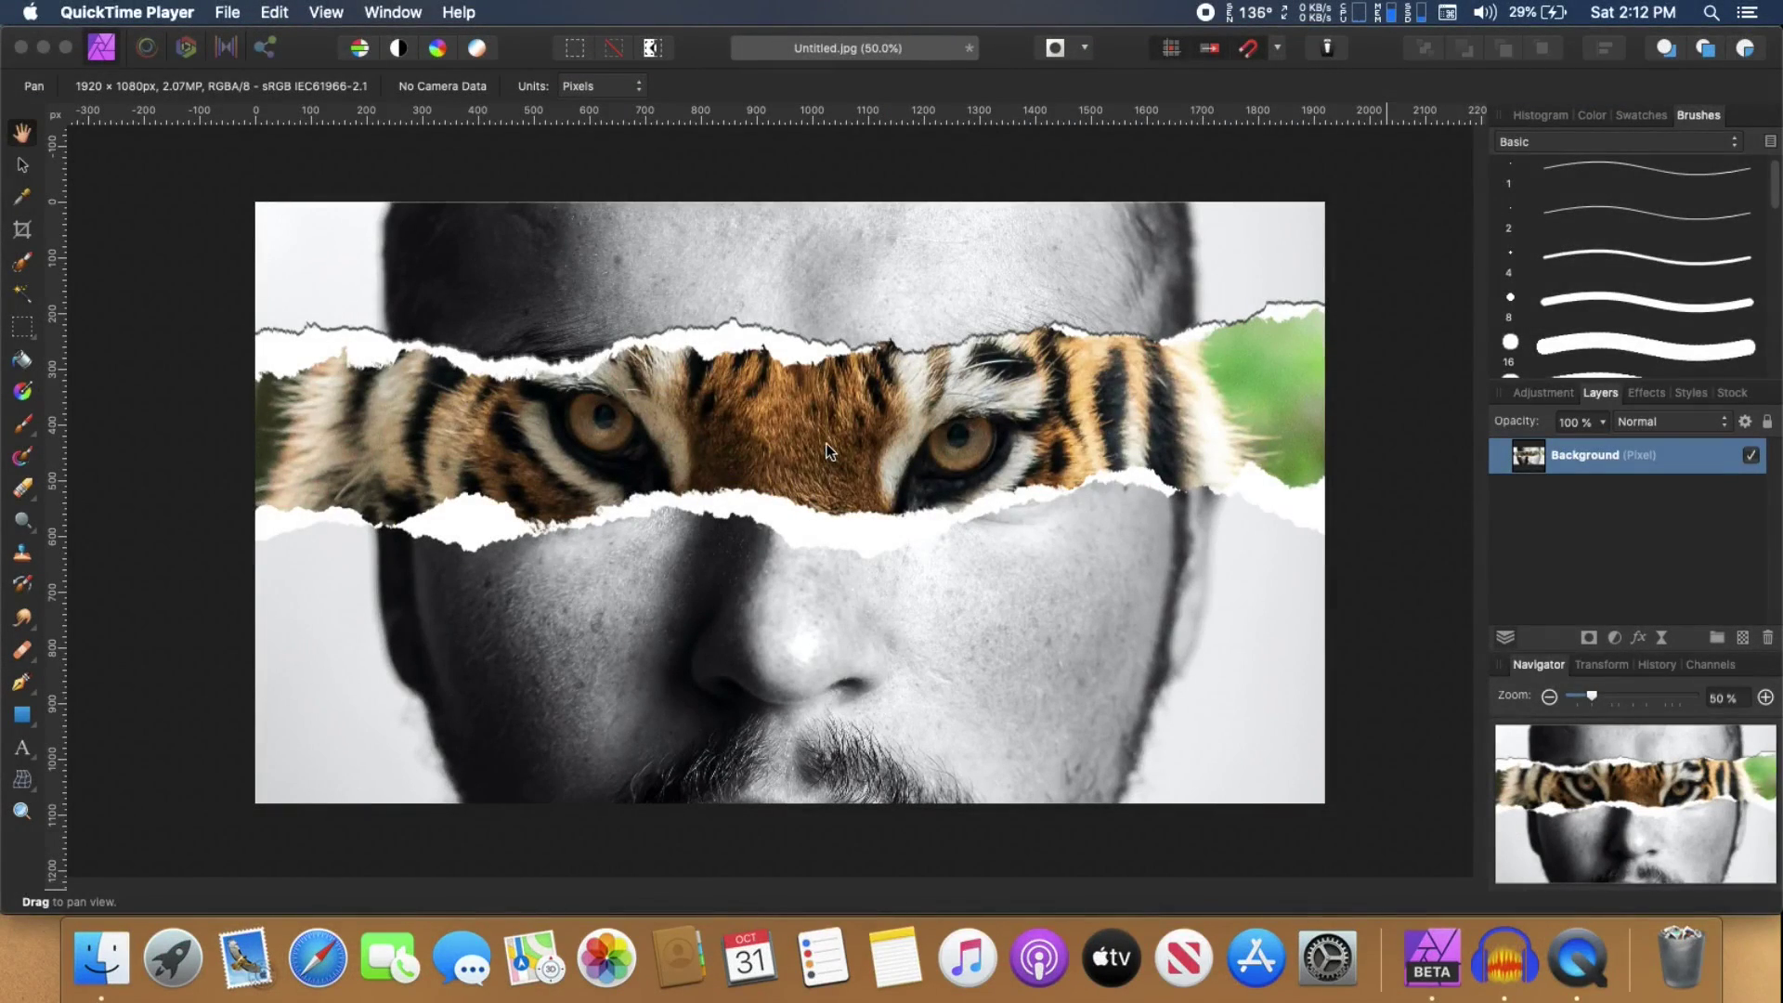
# Create a blank 1920 × 1080 px document using the Web preset size.
pyautogui.click(167, 314)
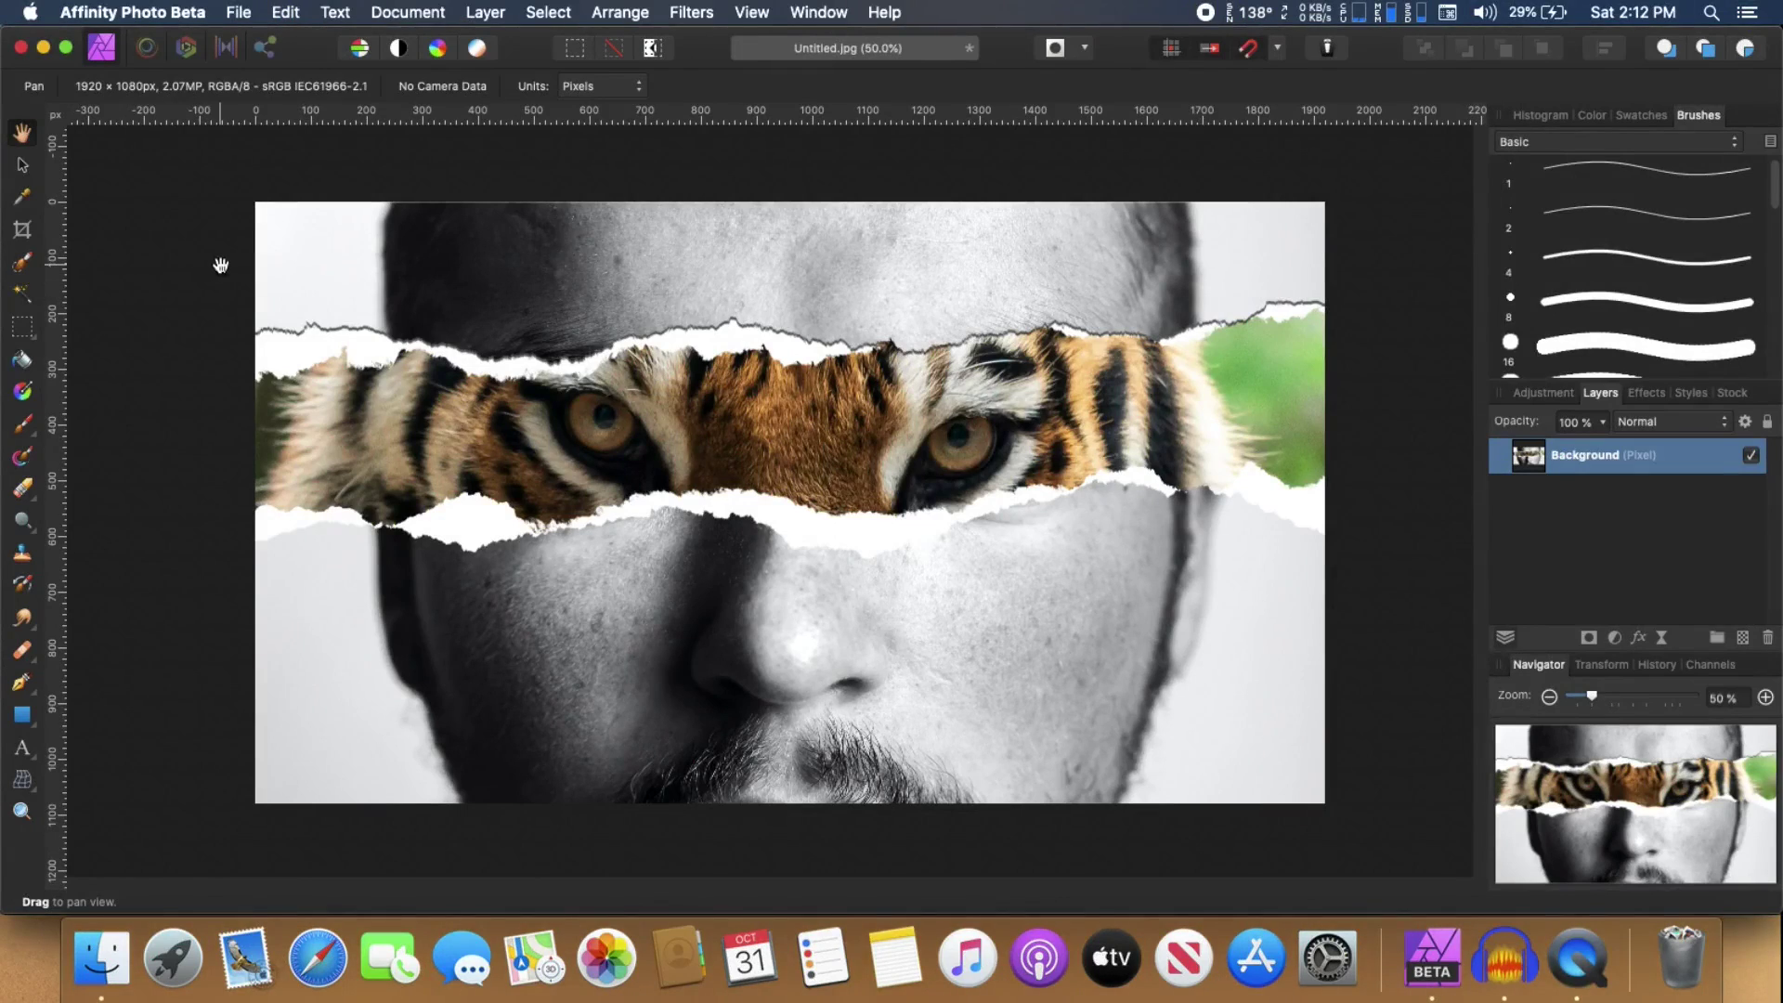
pyautogui.click(238, 12)
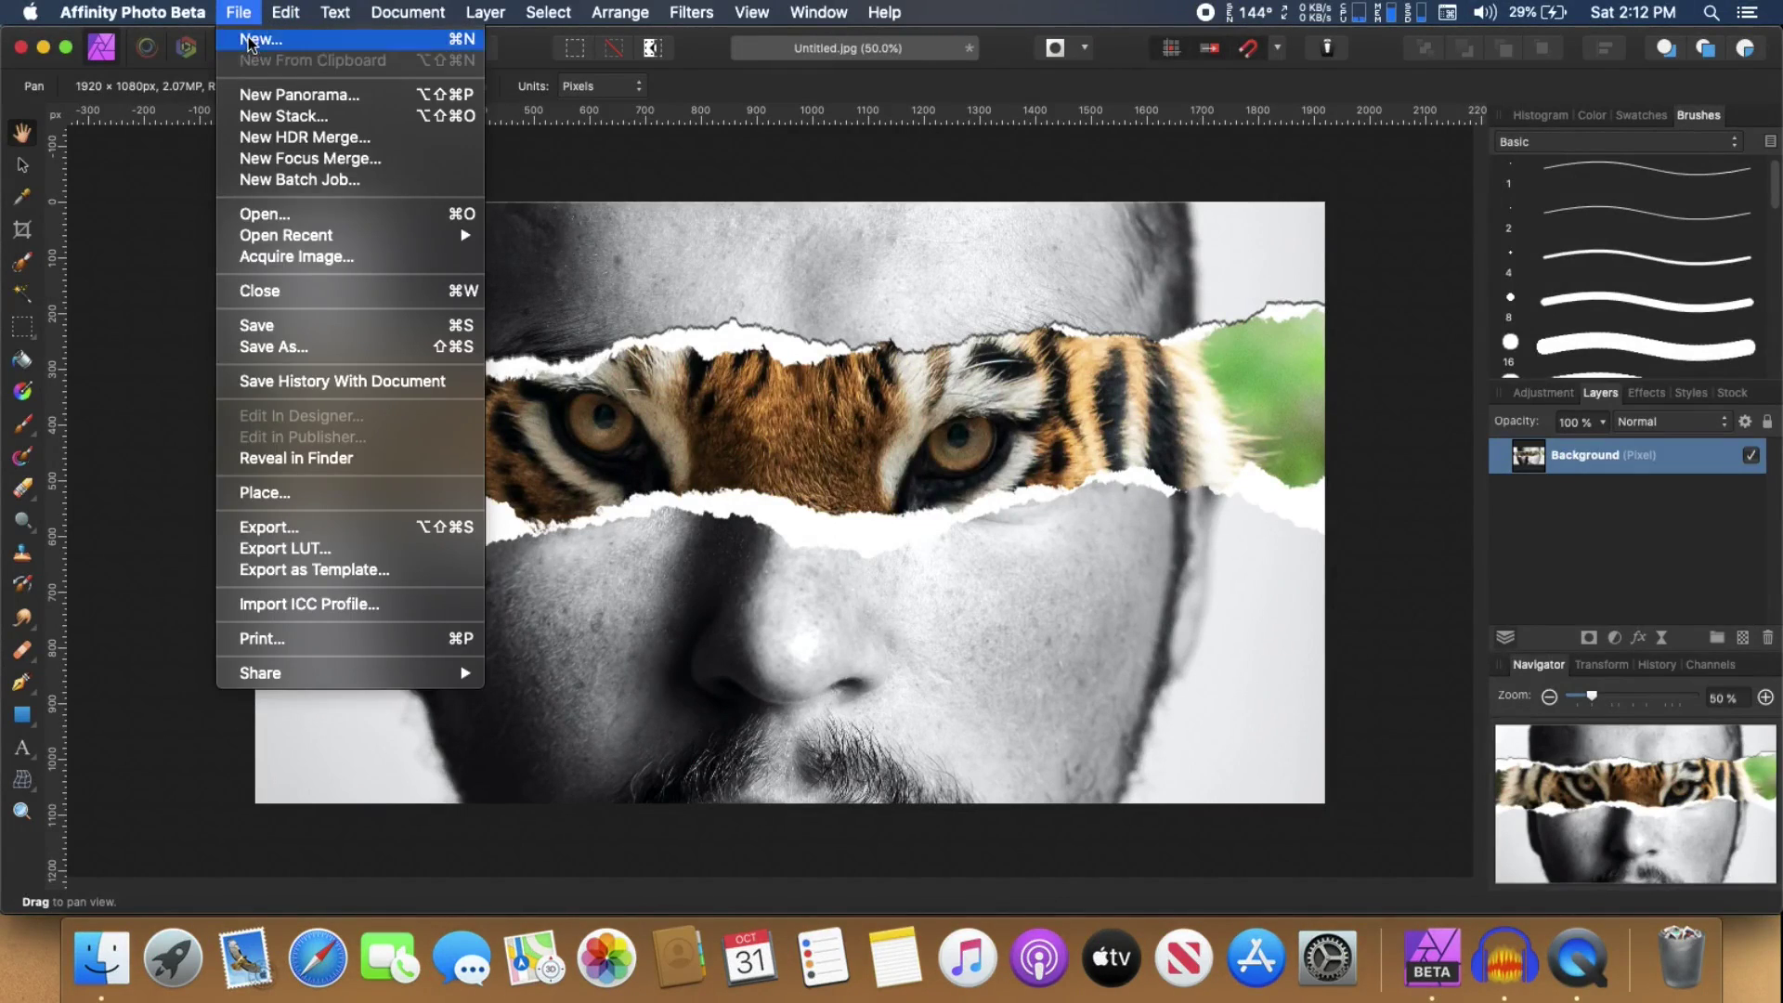
pyautogui.click(250, 41)
pyautogui.click(1302, 221)
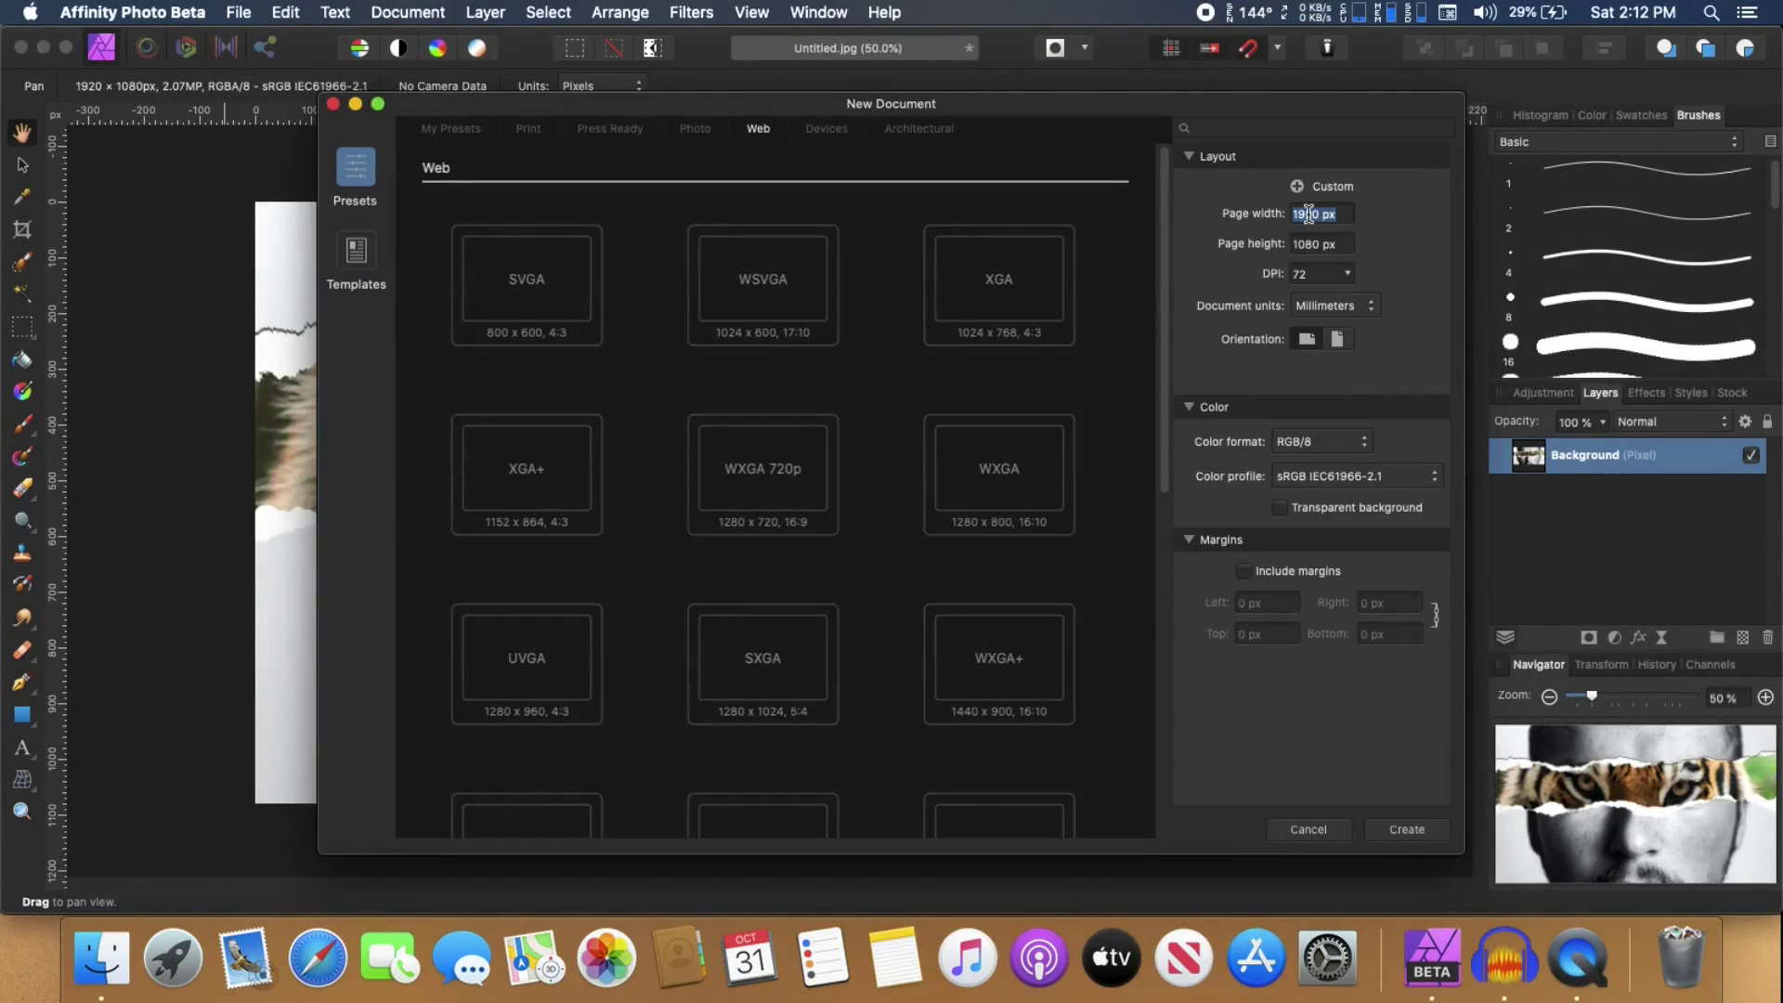
pyautogui.press('Tab')
pyautogui.click(1411, 823)
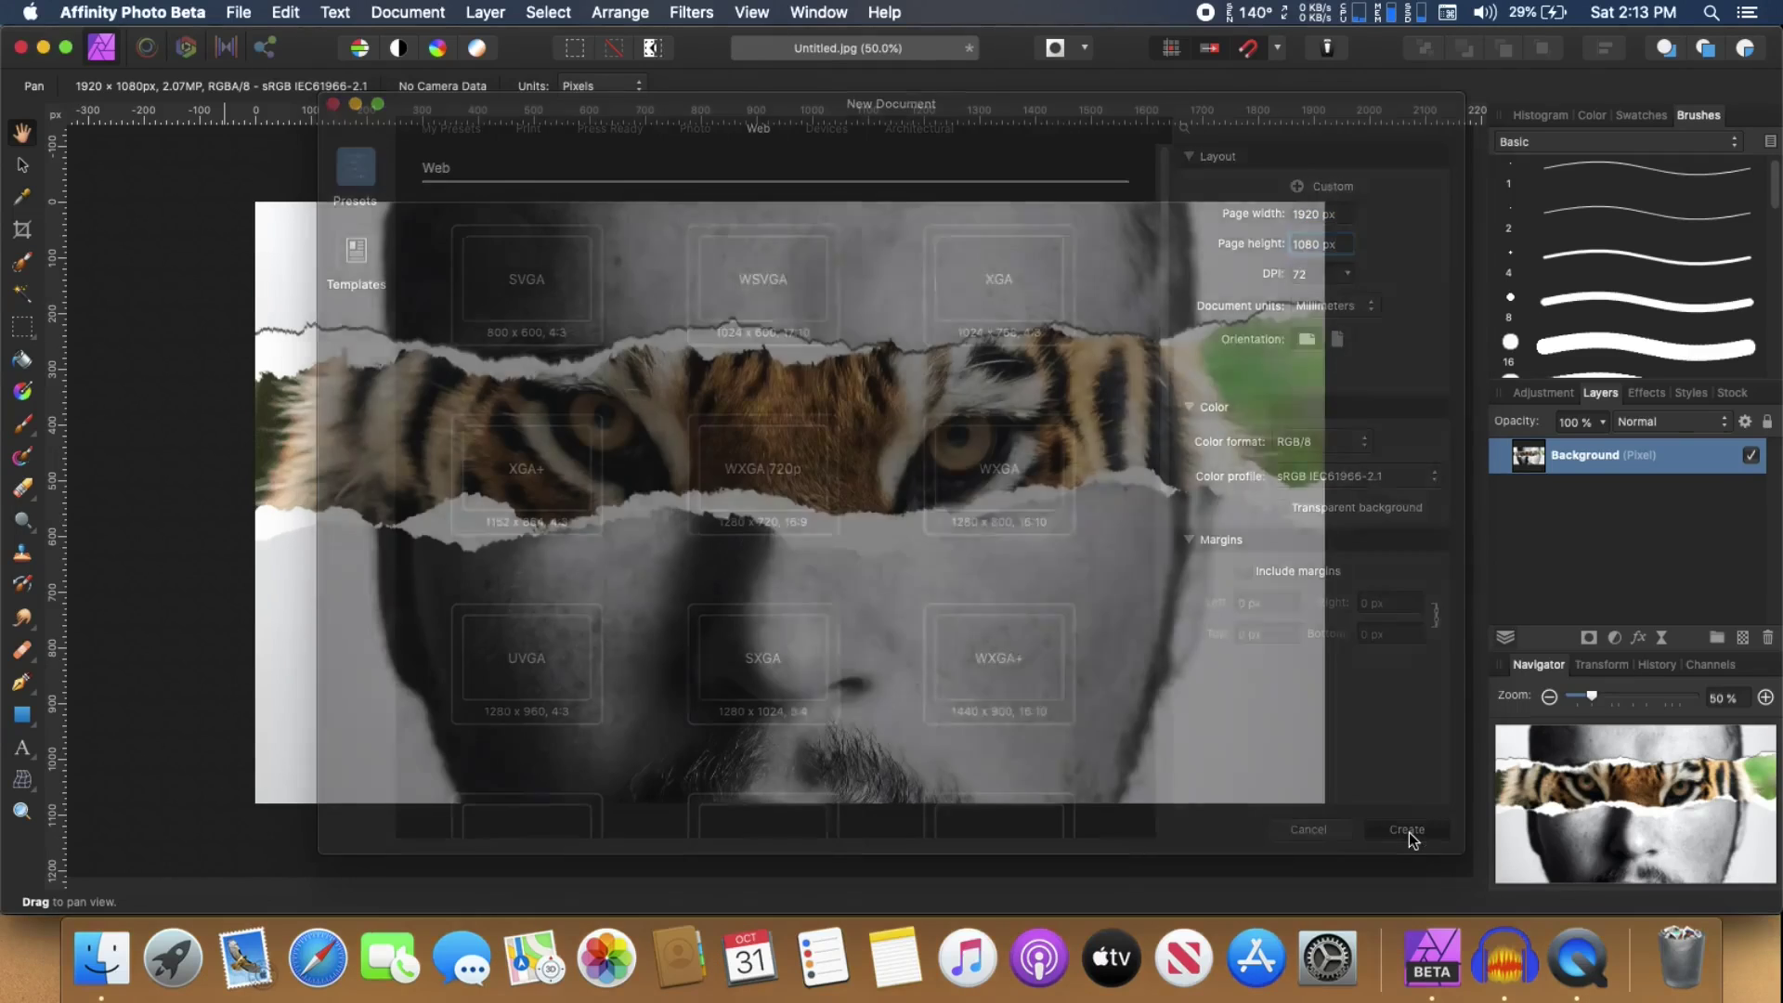
# Drag the tiger and black-and-white portrait JPGs from Pictures onto the canvas as layers.
pyautogui.click(90, 967)
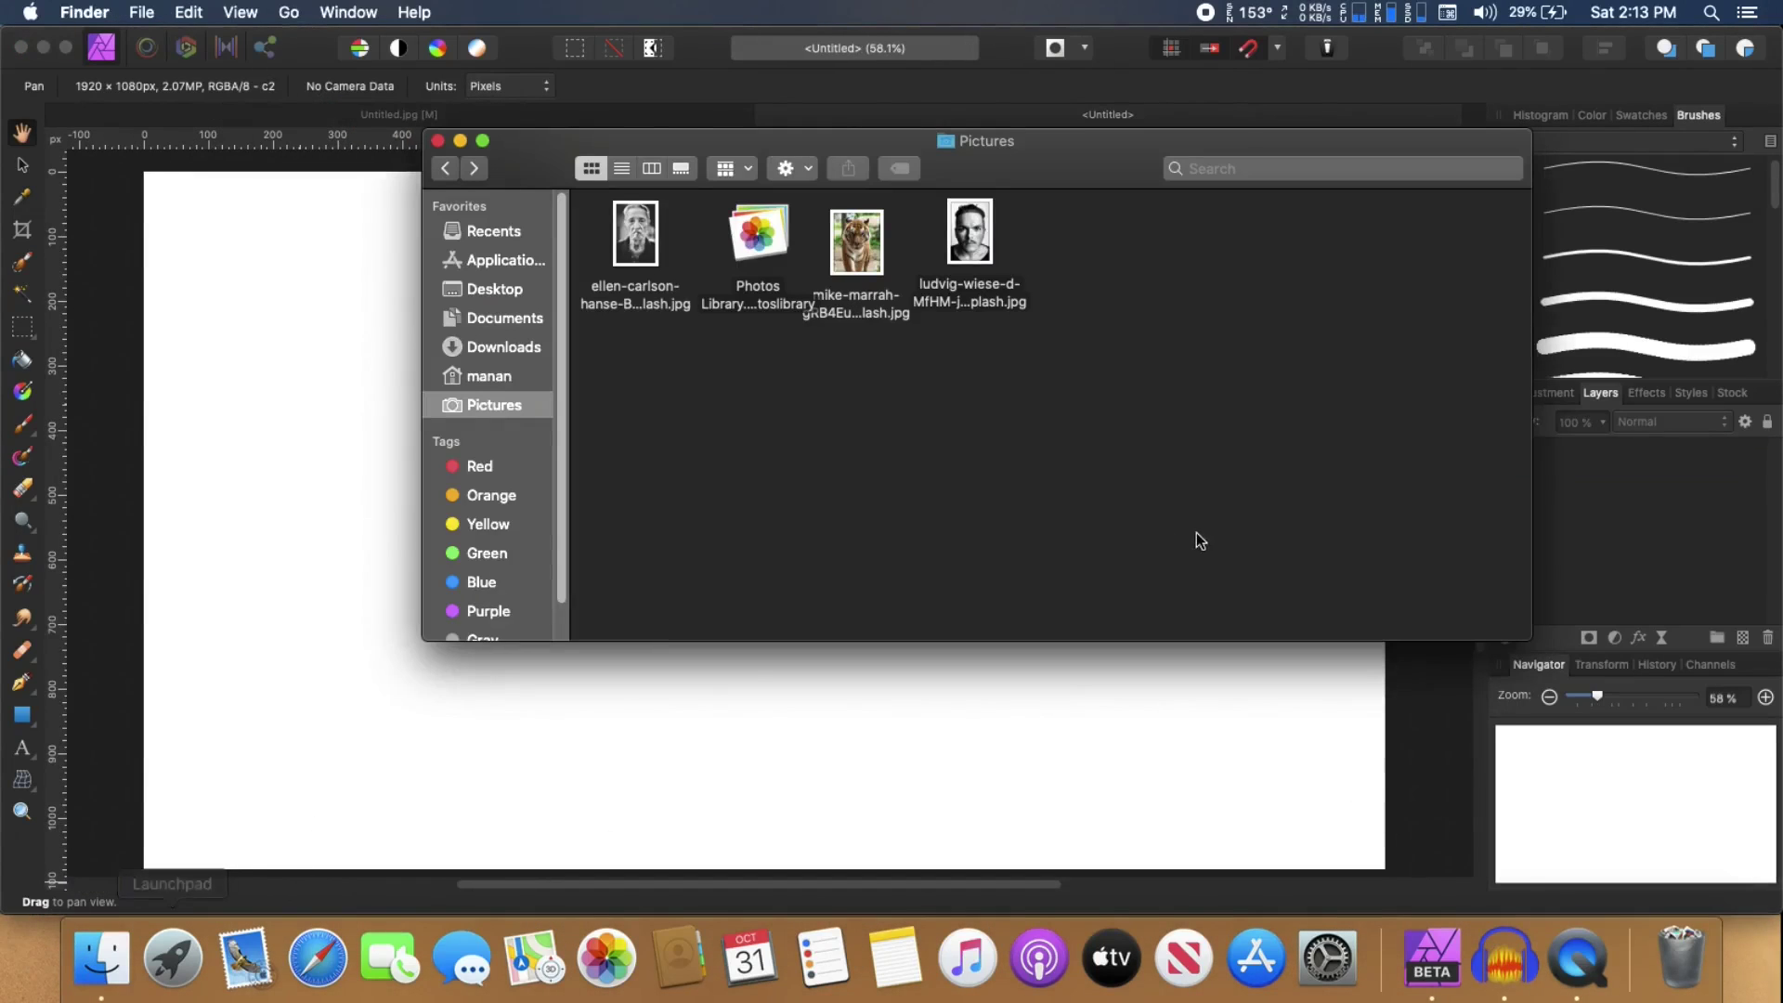
pyautogui.click(957, 271)
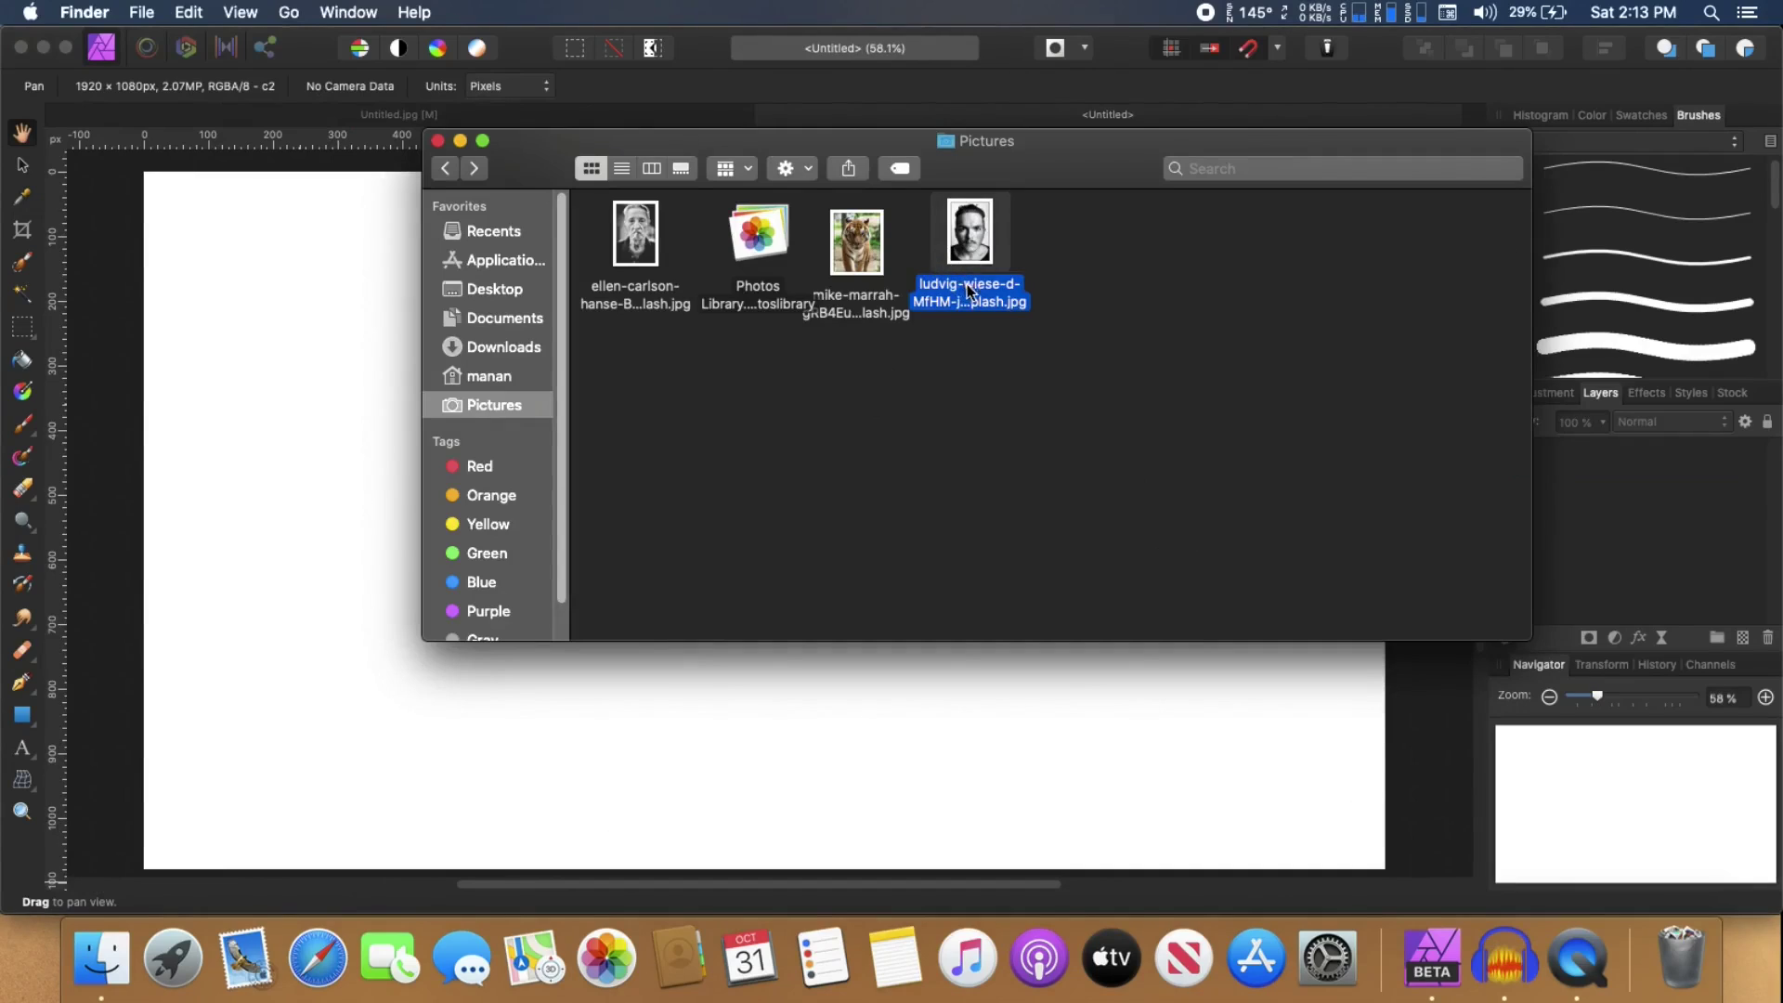
pyautogui.moveTo(808, 429); pyautogui.dragTo(978, 237)
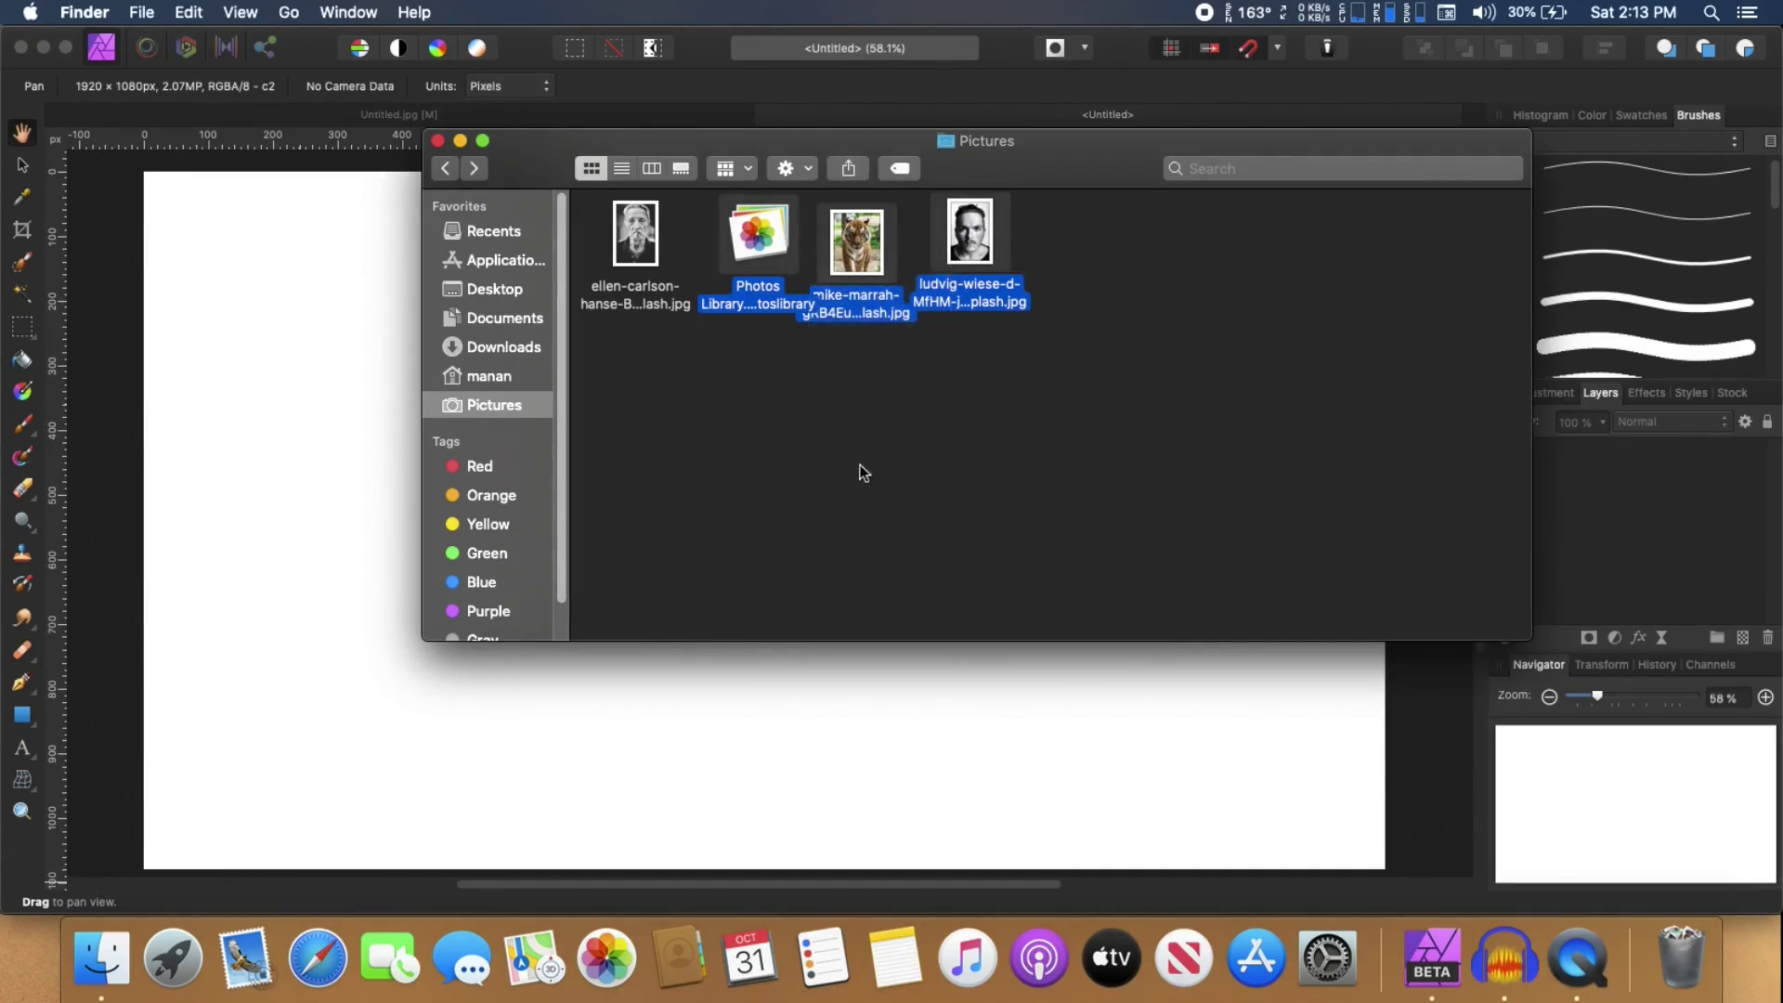
pyautogui.click(1071, 400)
pyautogui.moveTo(1071, 400); pyautogui.dragTo(326, 470)
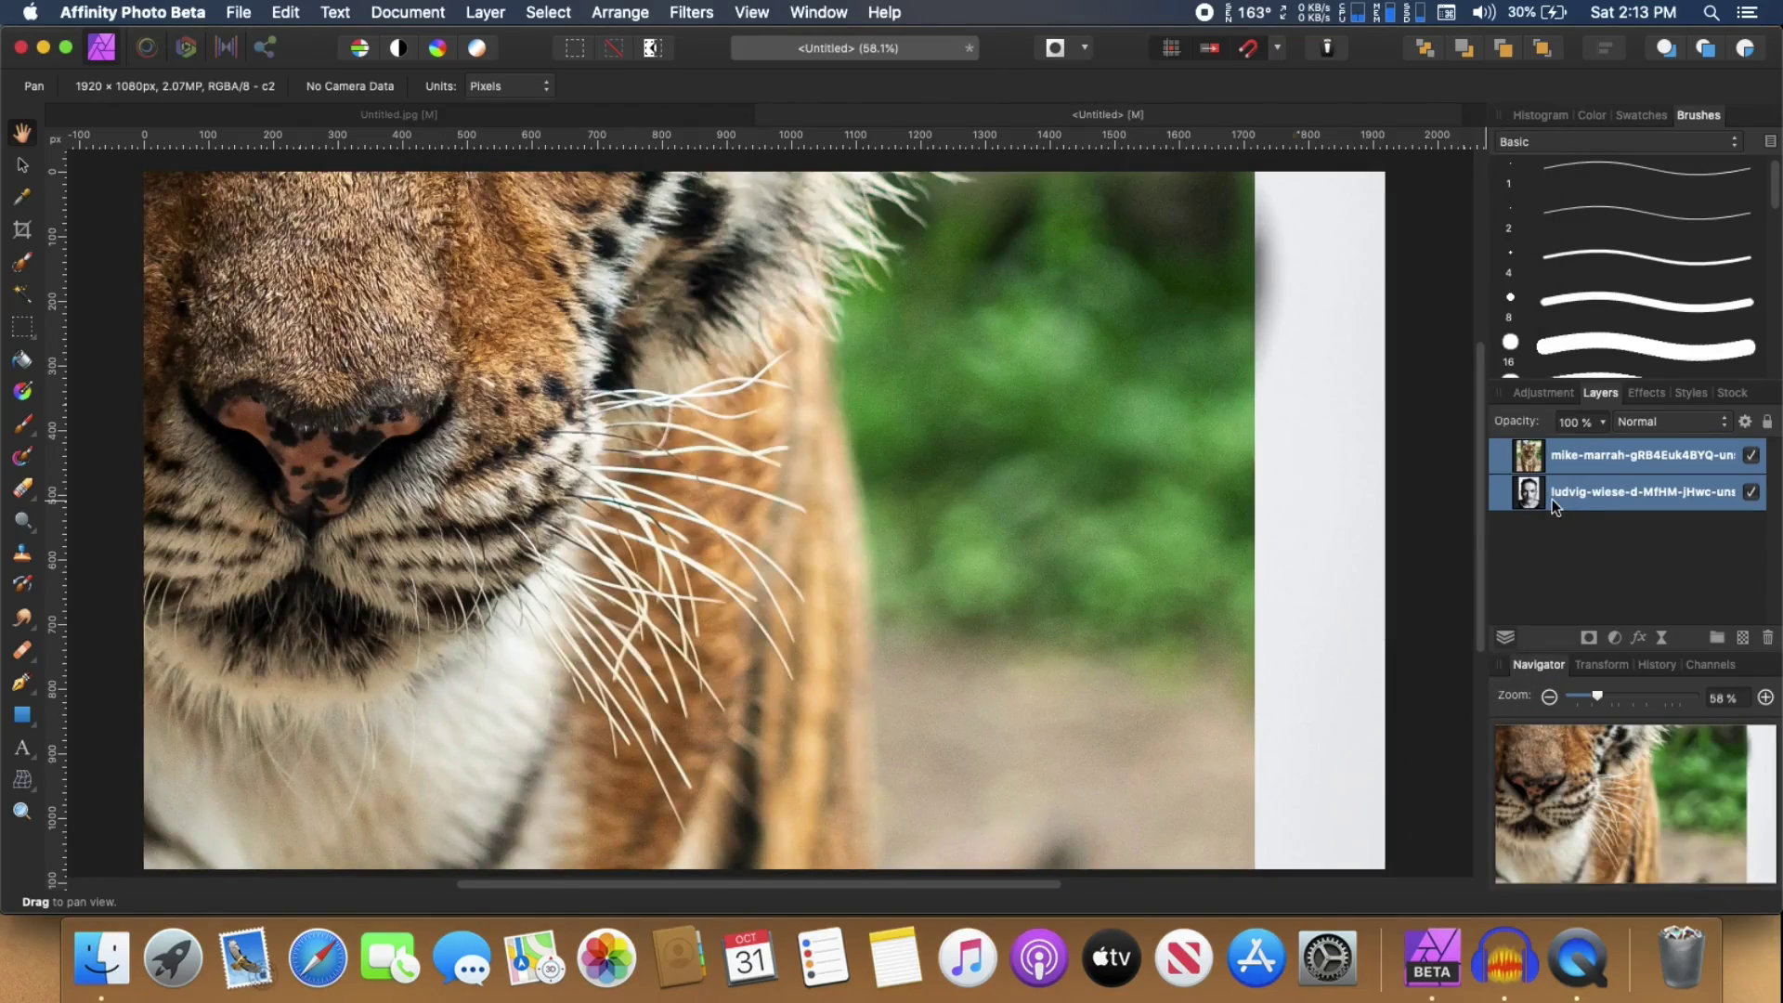
pyautogui.click(1556, 501)
# Move the portrait layer above the tiger layer in the Layers panel.
pyautogui.moveTo(1529, 502); pyautogui.dragTo(1523, 449)
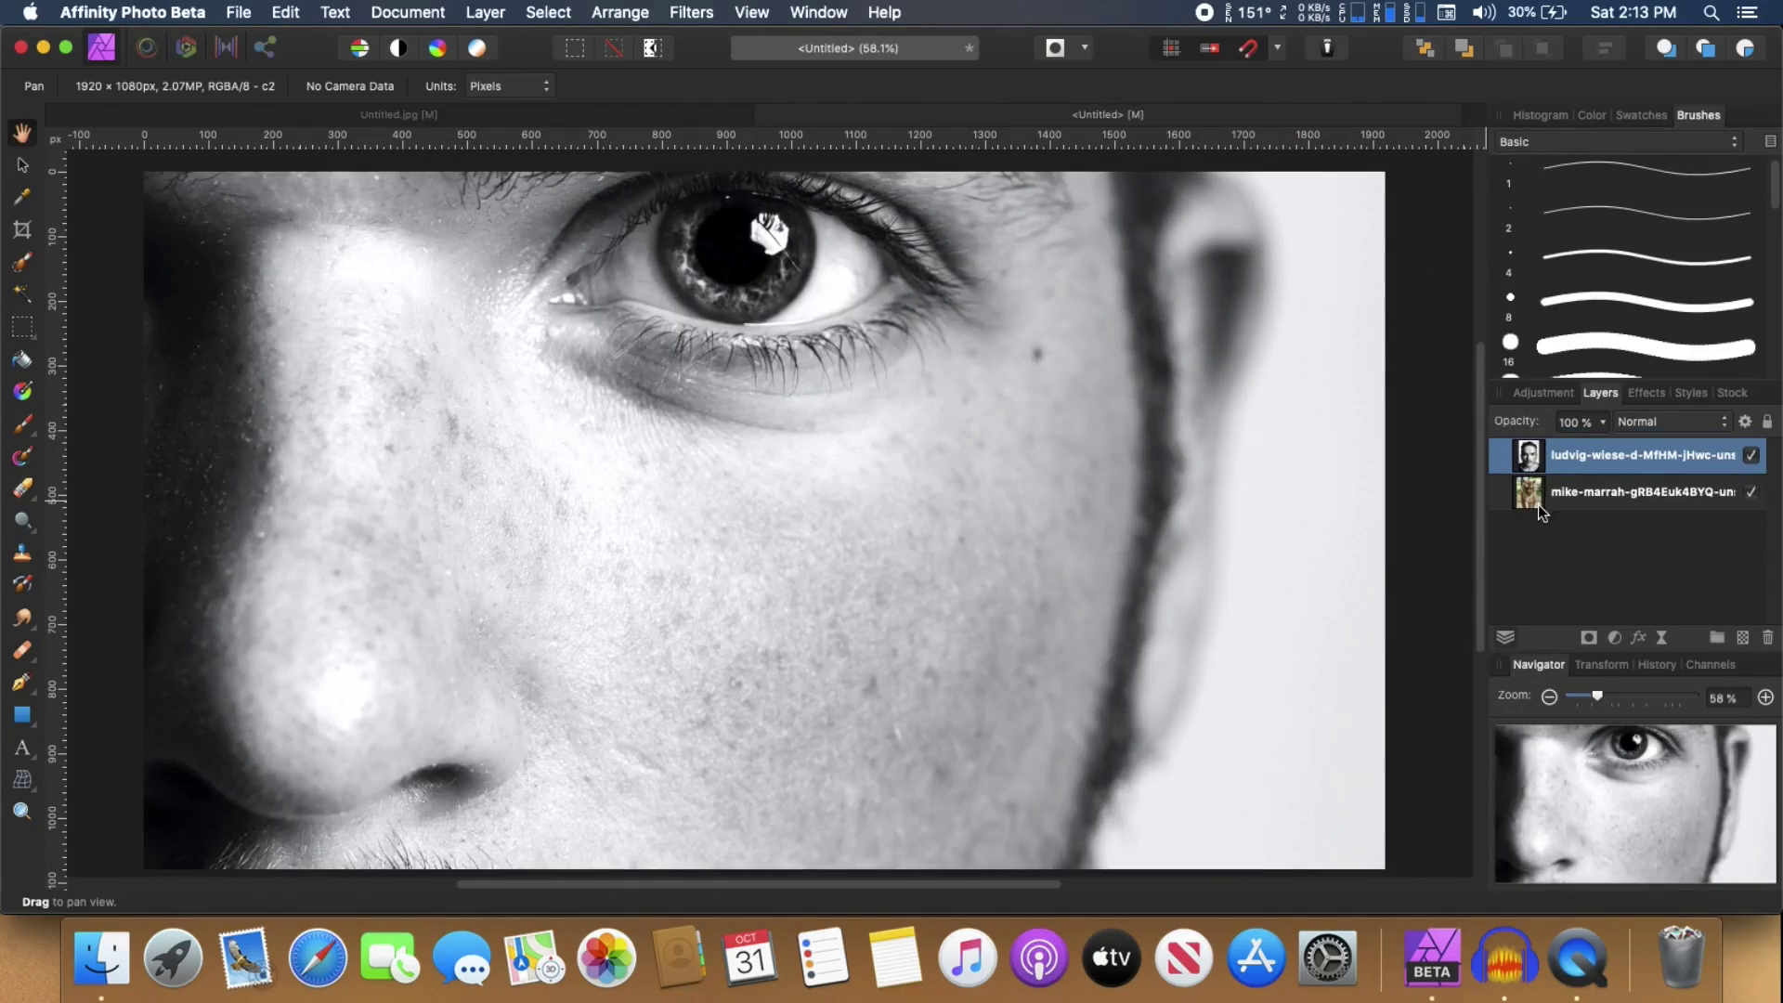
pyautogui.click(1584, 502)
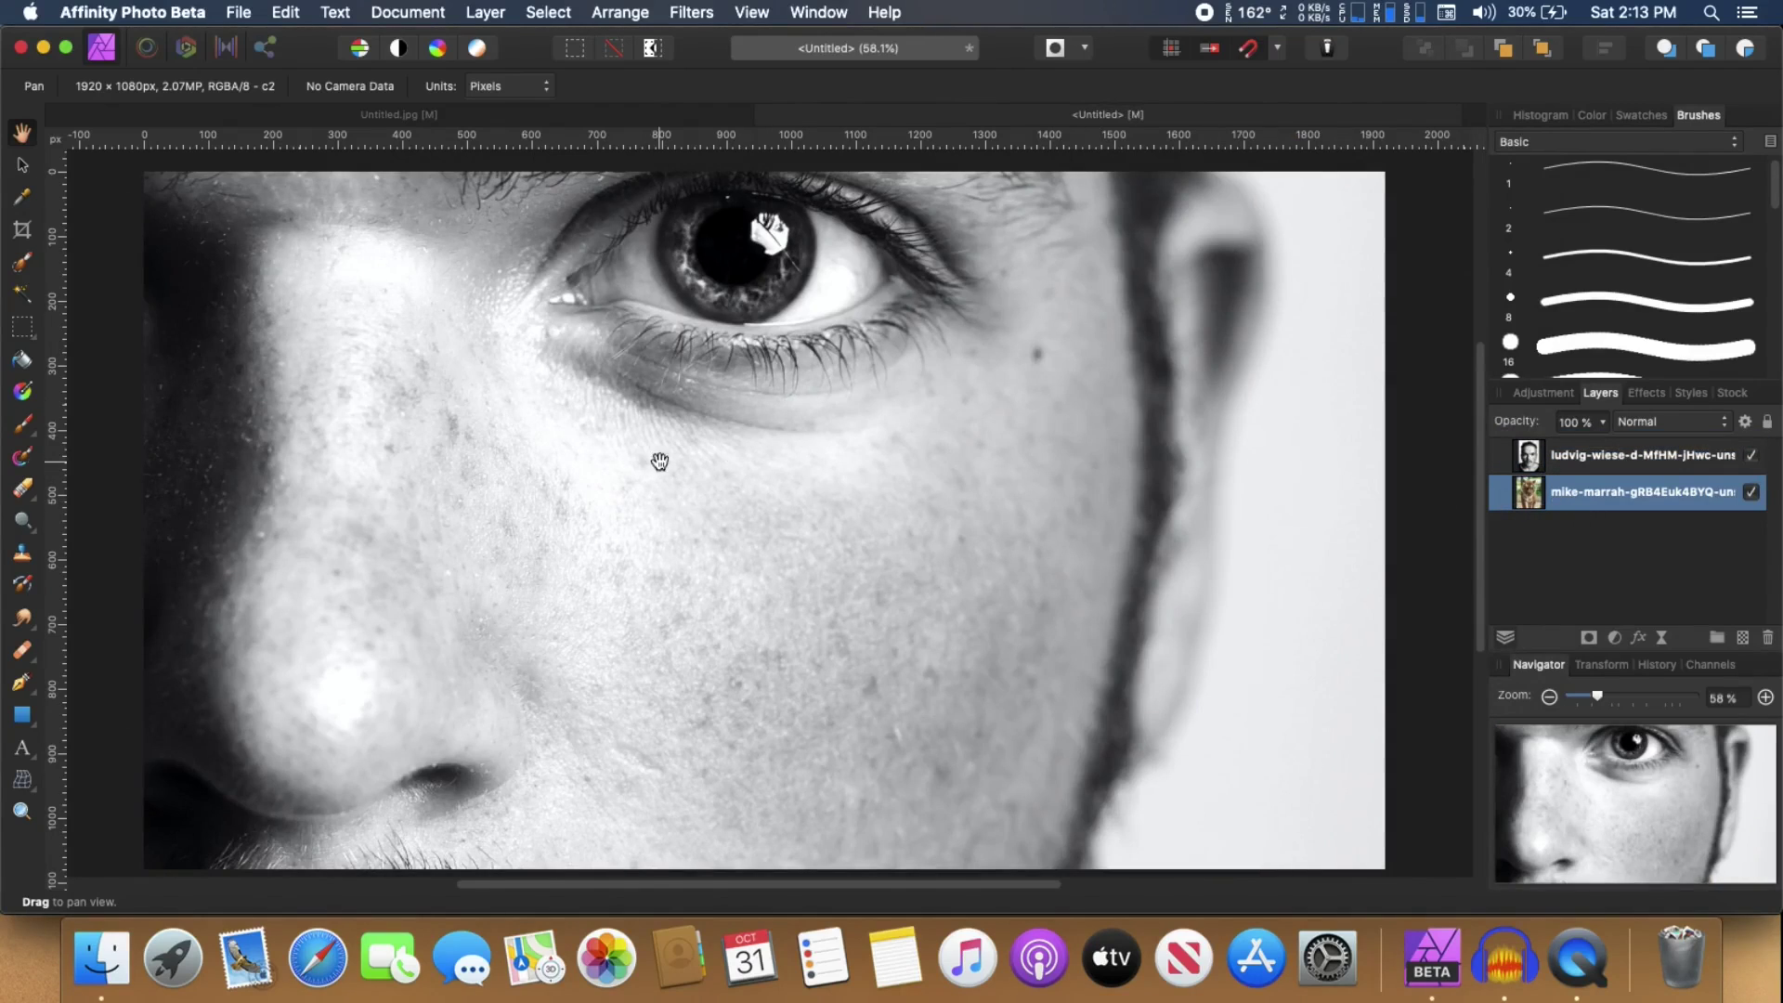
pyautogui.scroll(-3, 653, 465)
pyautogui.scroll(-5, 654, 465)
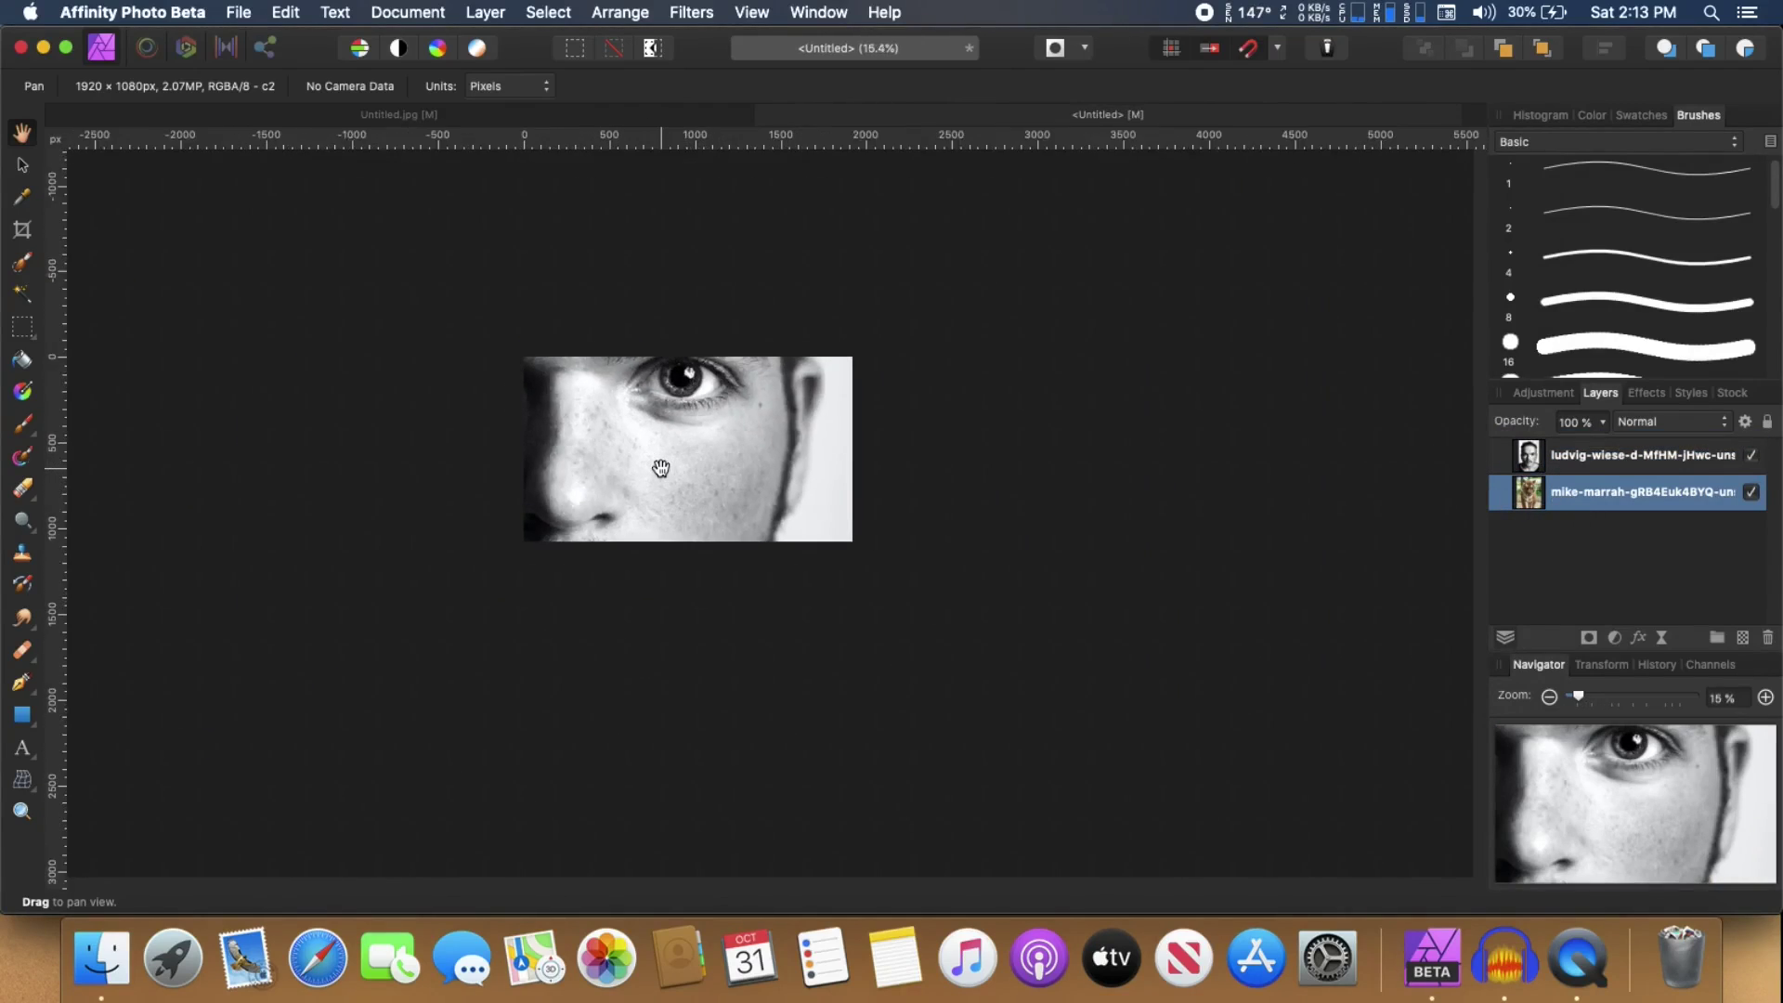
# Scale the portrait down to 53% and centre the full face on the canvas.
pyautogui.click(1527, 464)
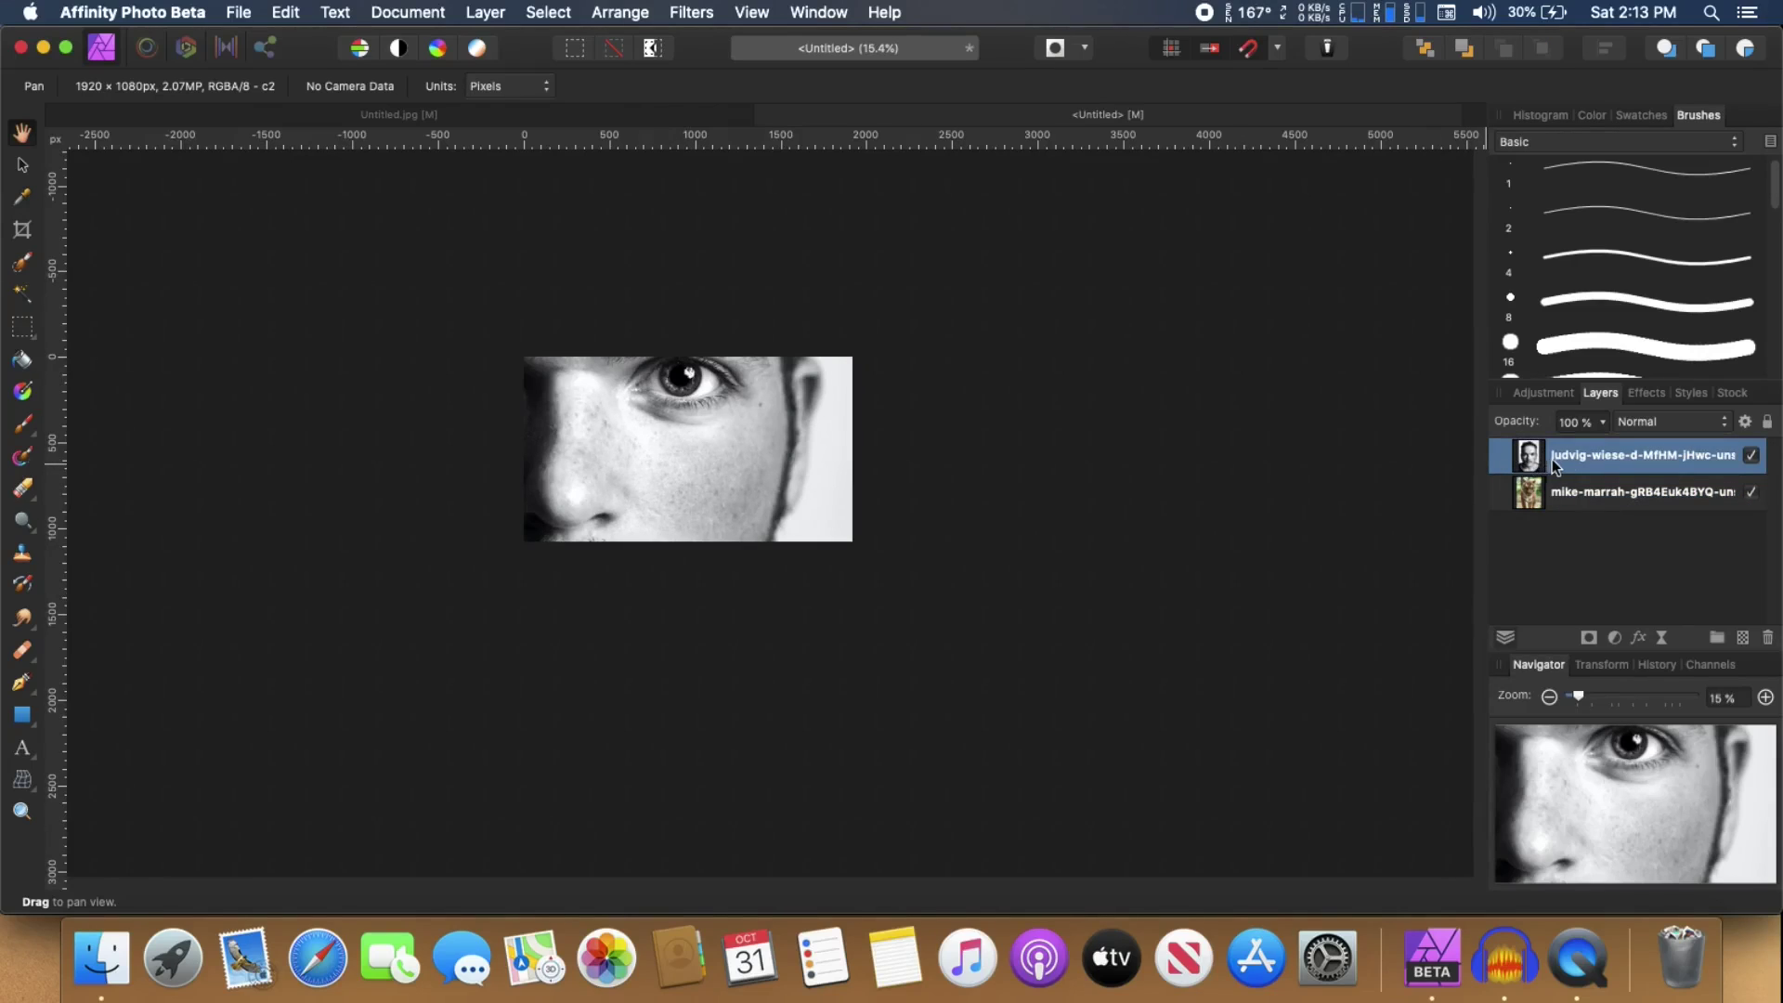
pyautogui.click(23, 175)
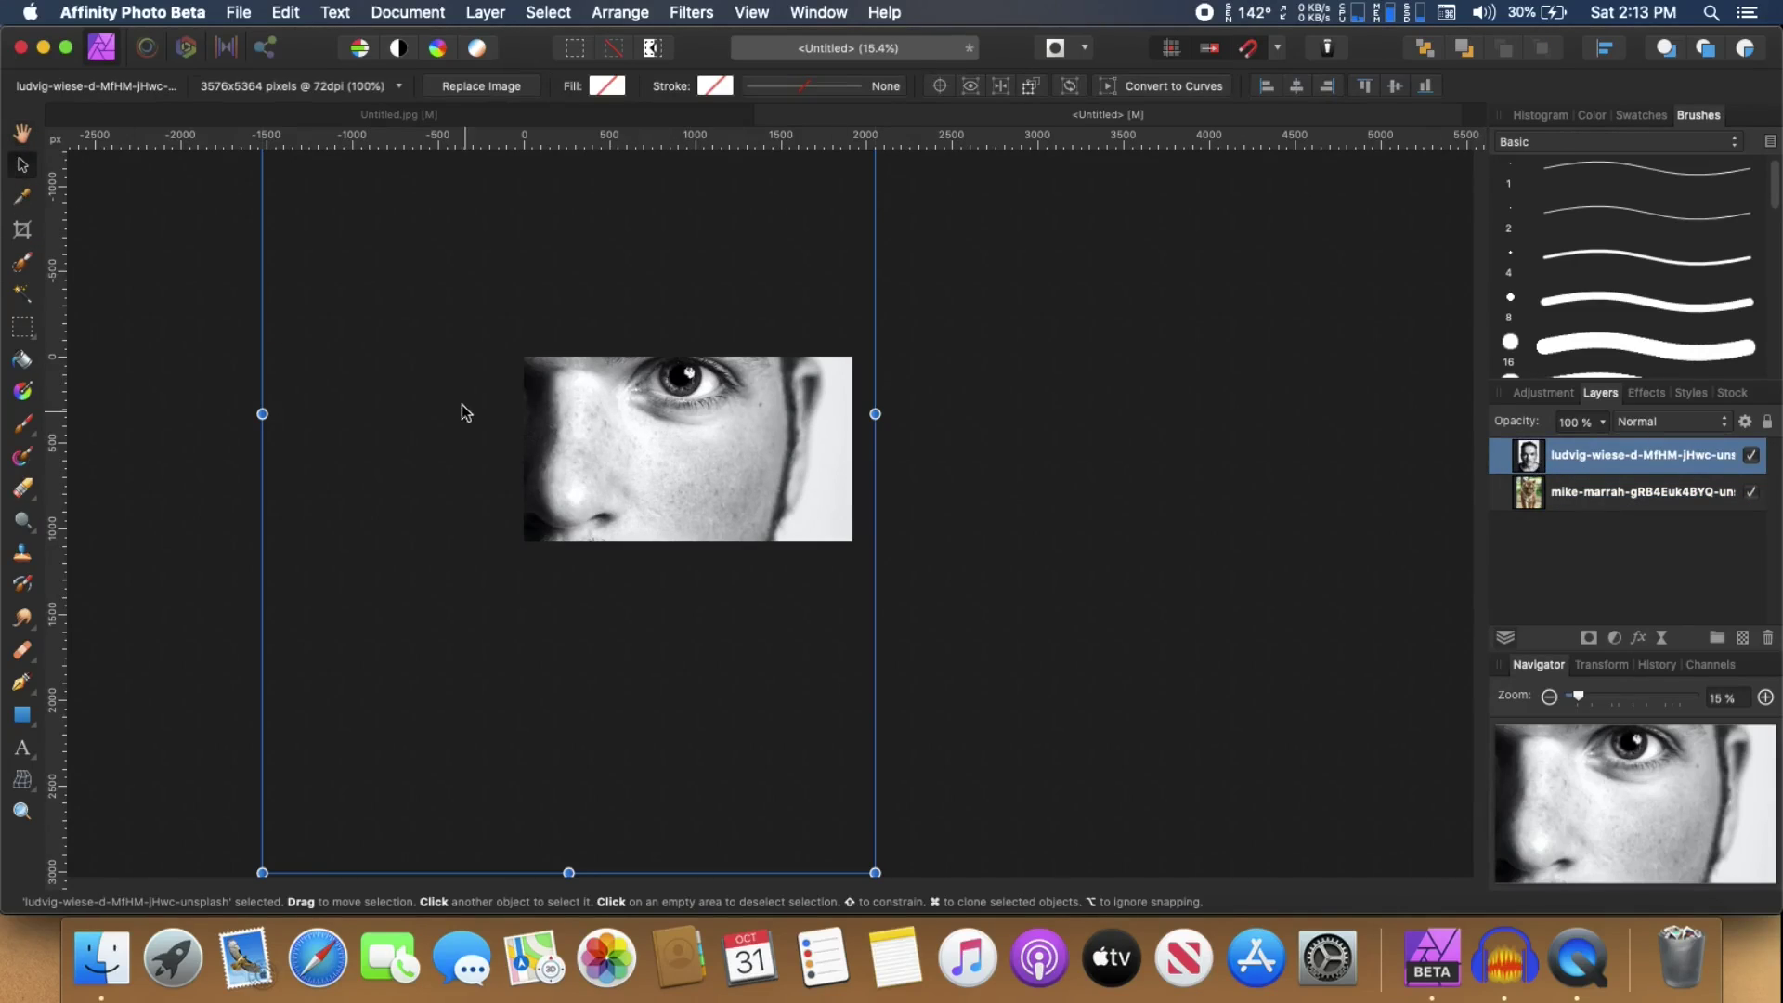
pyautogui.moveTo(262, 872); pyautogui.dragTo(402, 657)
pyautogui.moveTo(544, 514); pyautogui.dragTo(665, 561)
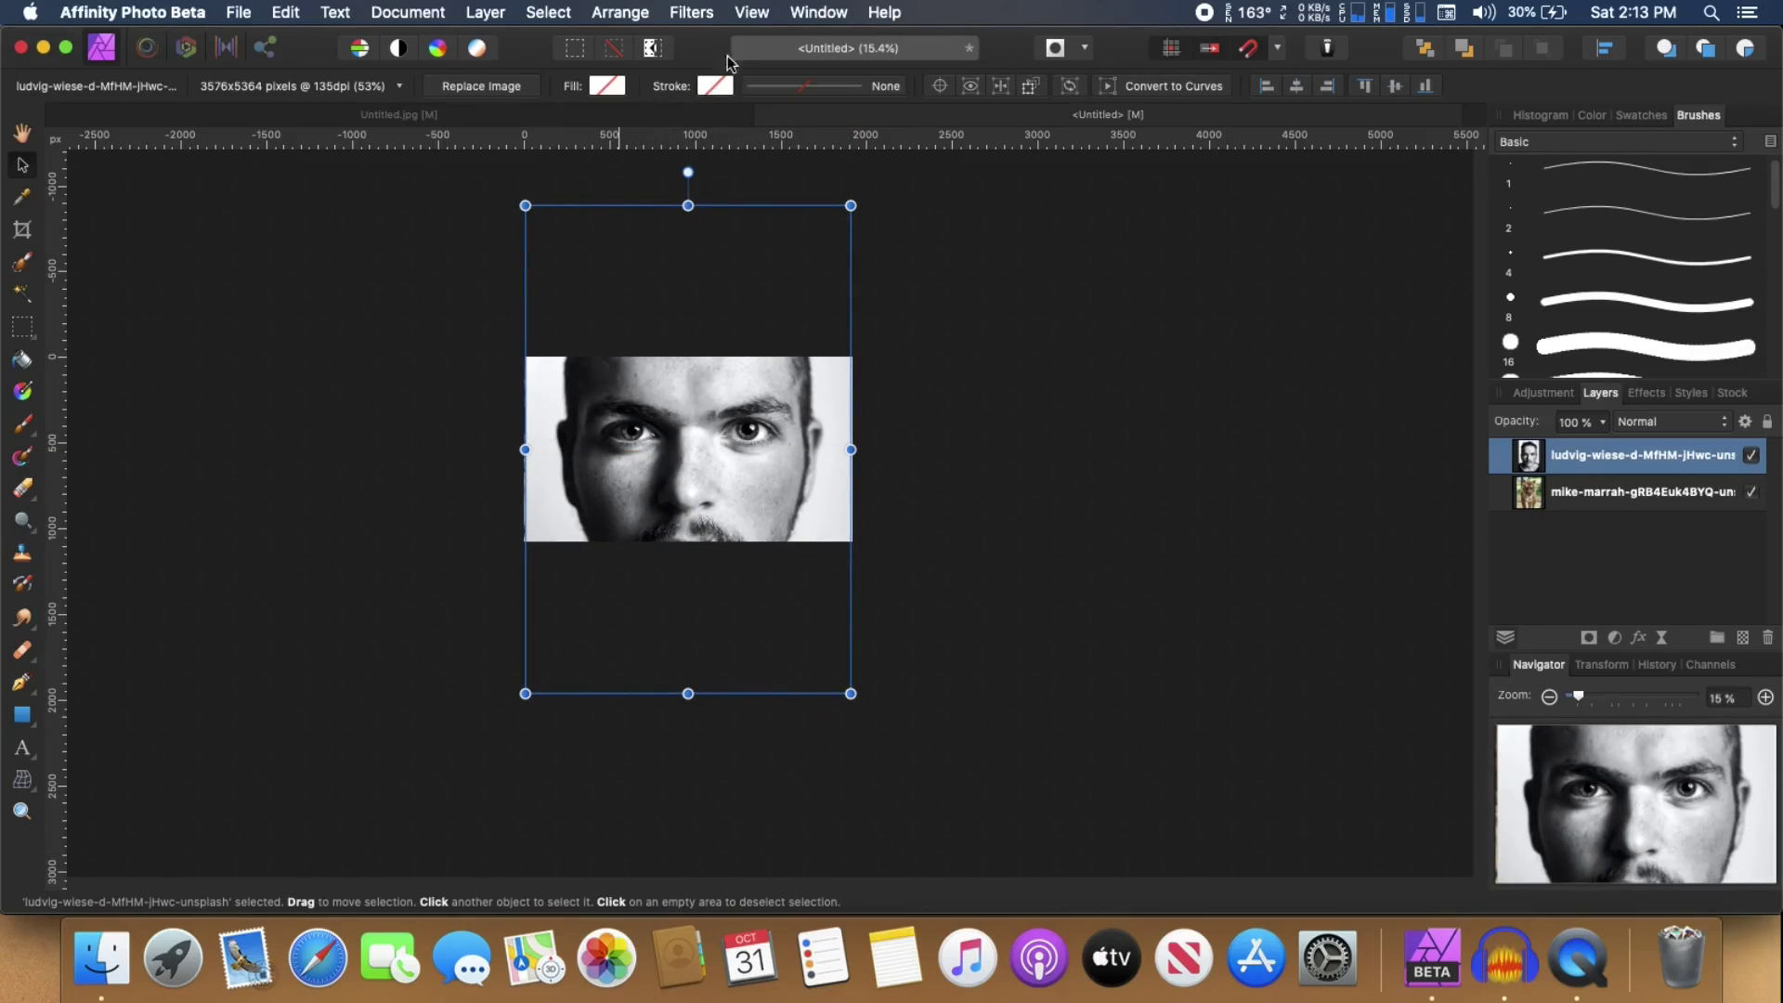
pyautogui.click(751, 12)
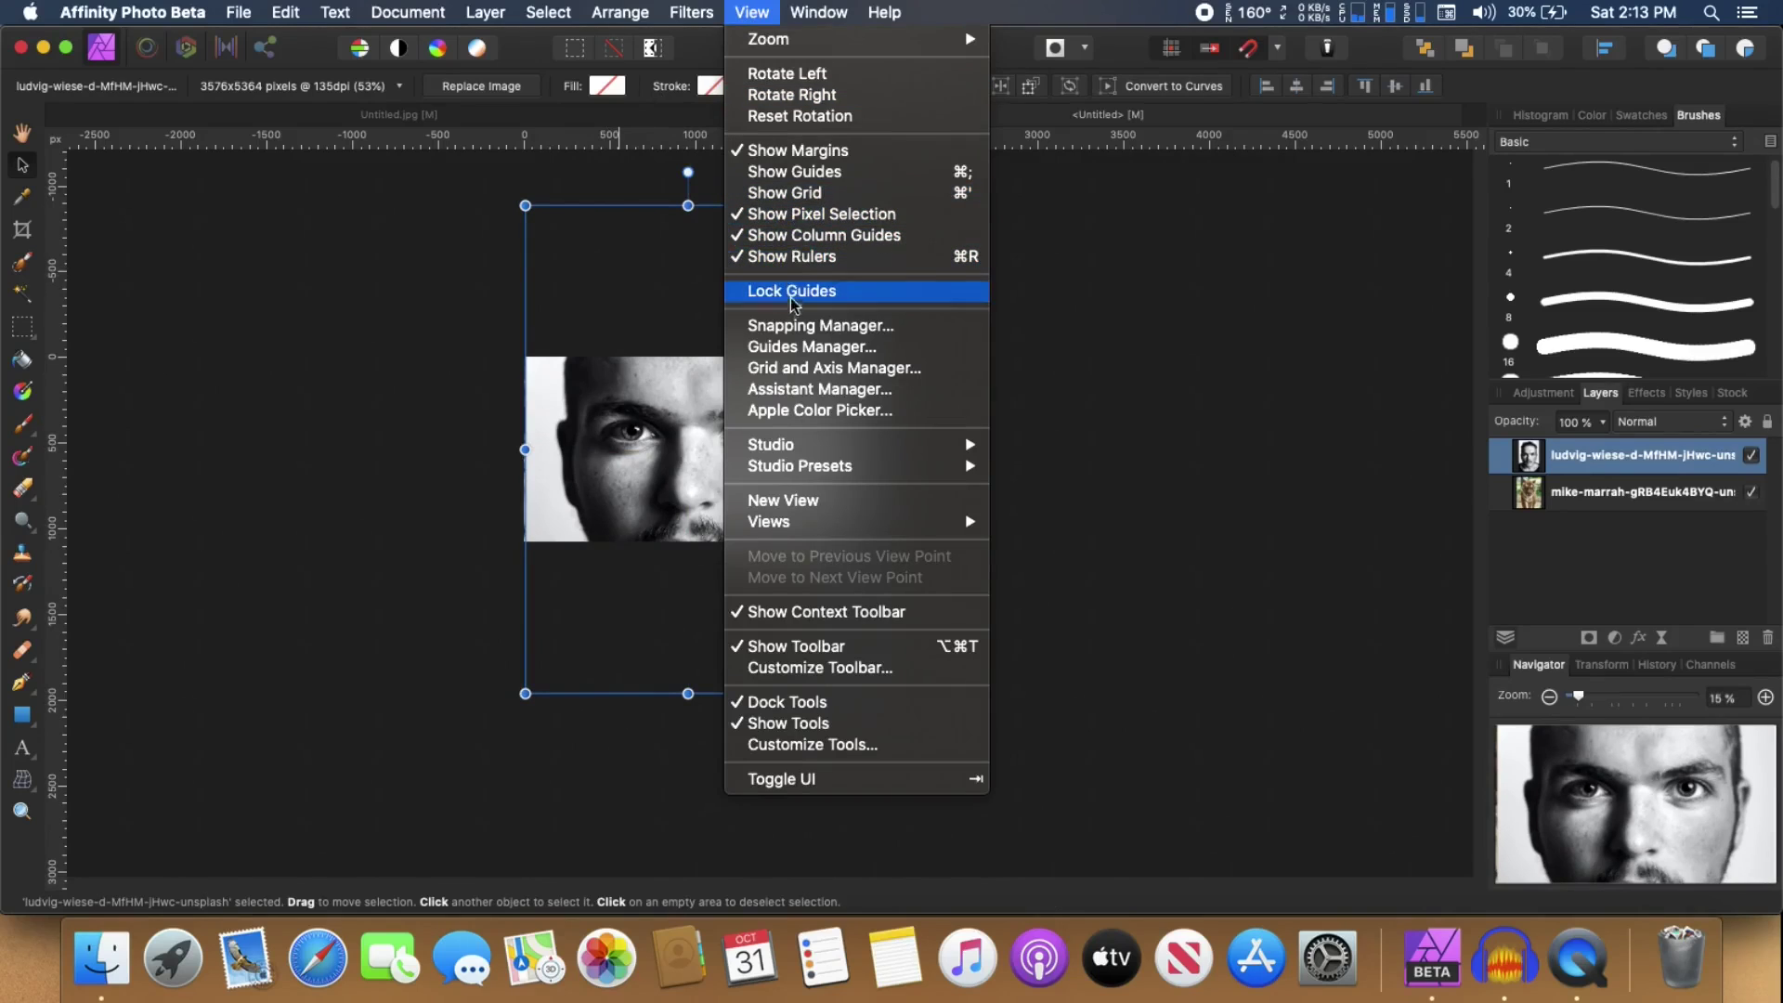
# Confirm Enable snapping is on in the Snapping Manager.
pyautogui.click(789, 326)
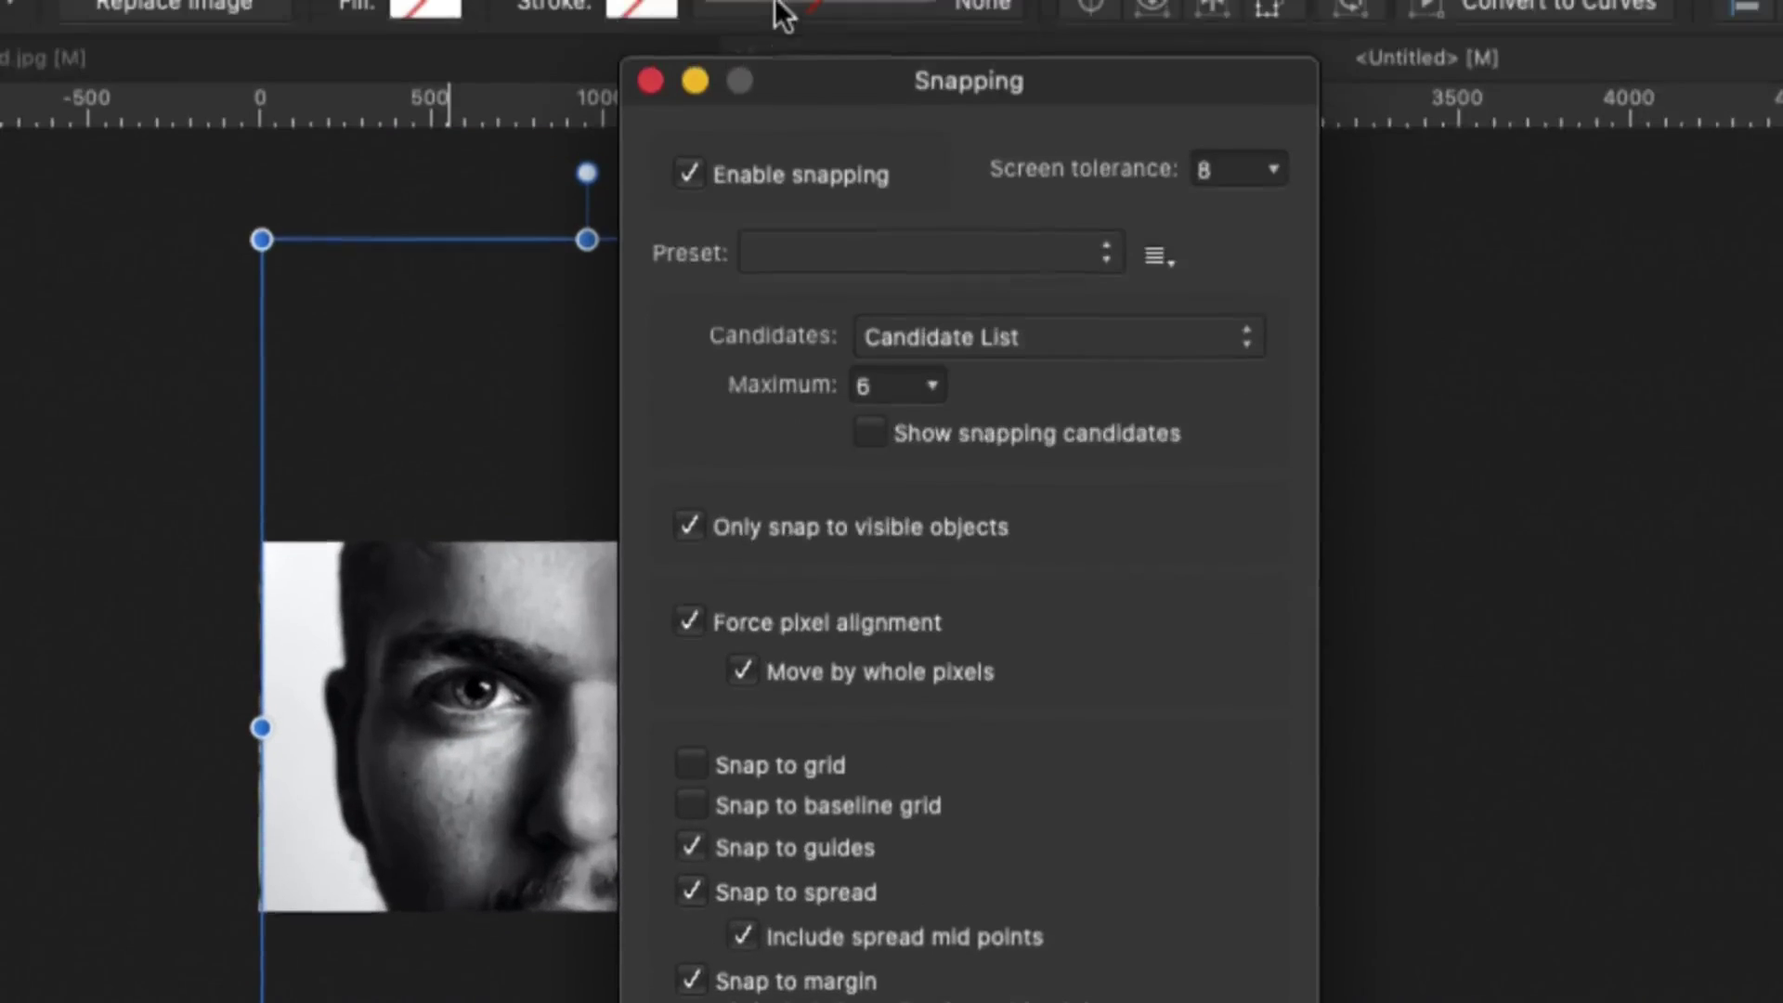
pyautogui.click(689, 242)
pyautogui.click(689, 243)
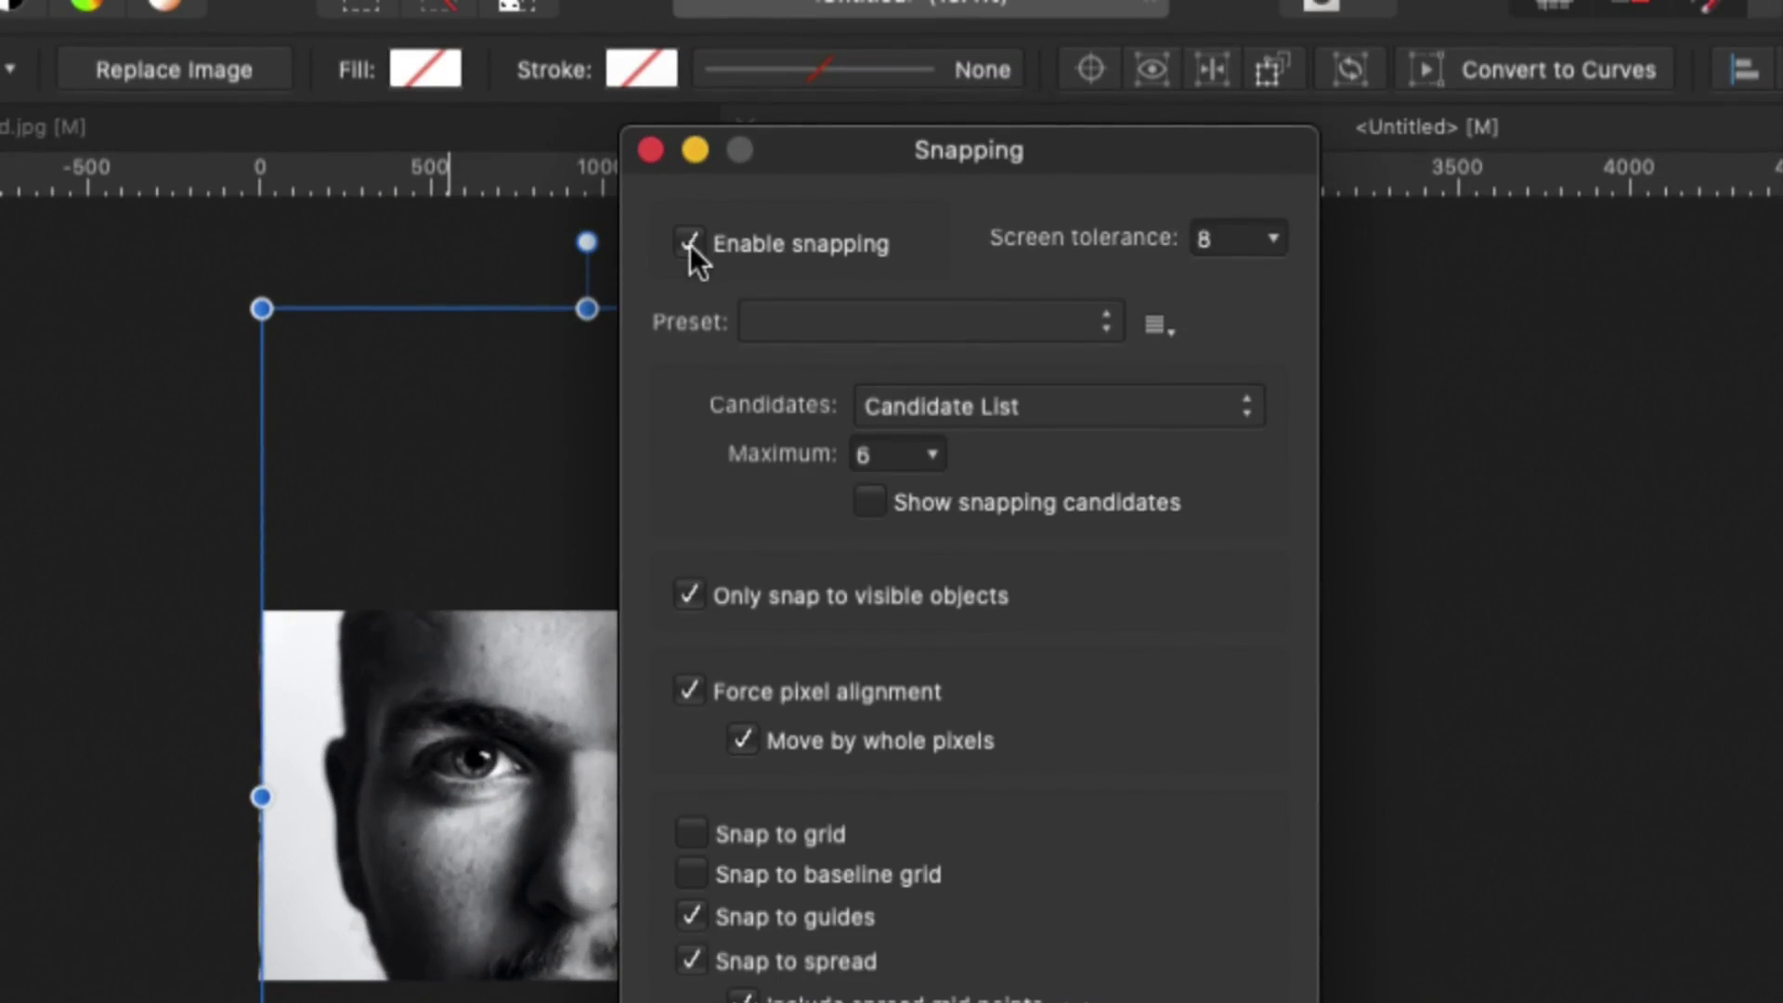
pyautogui.click(650, 151)
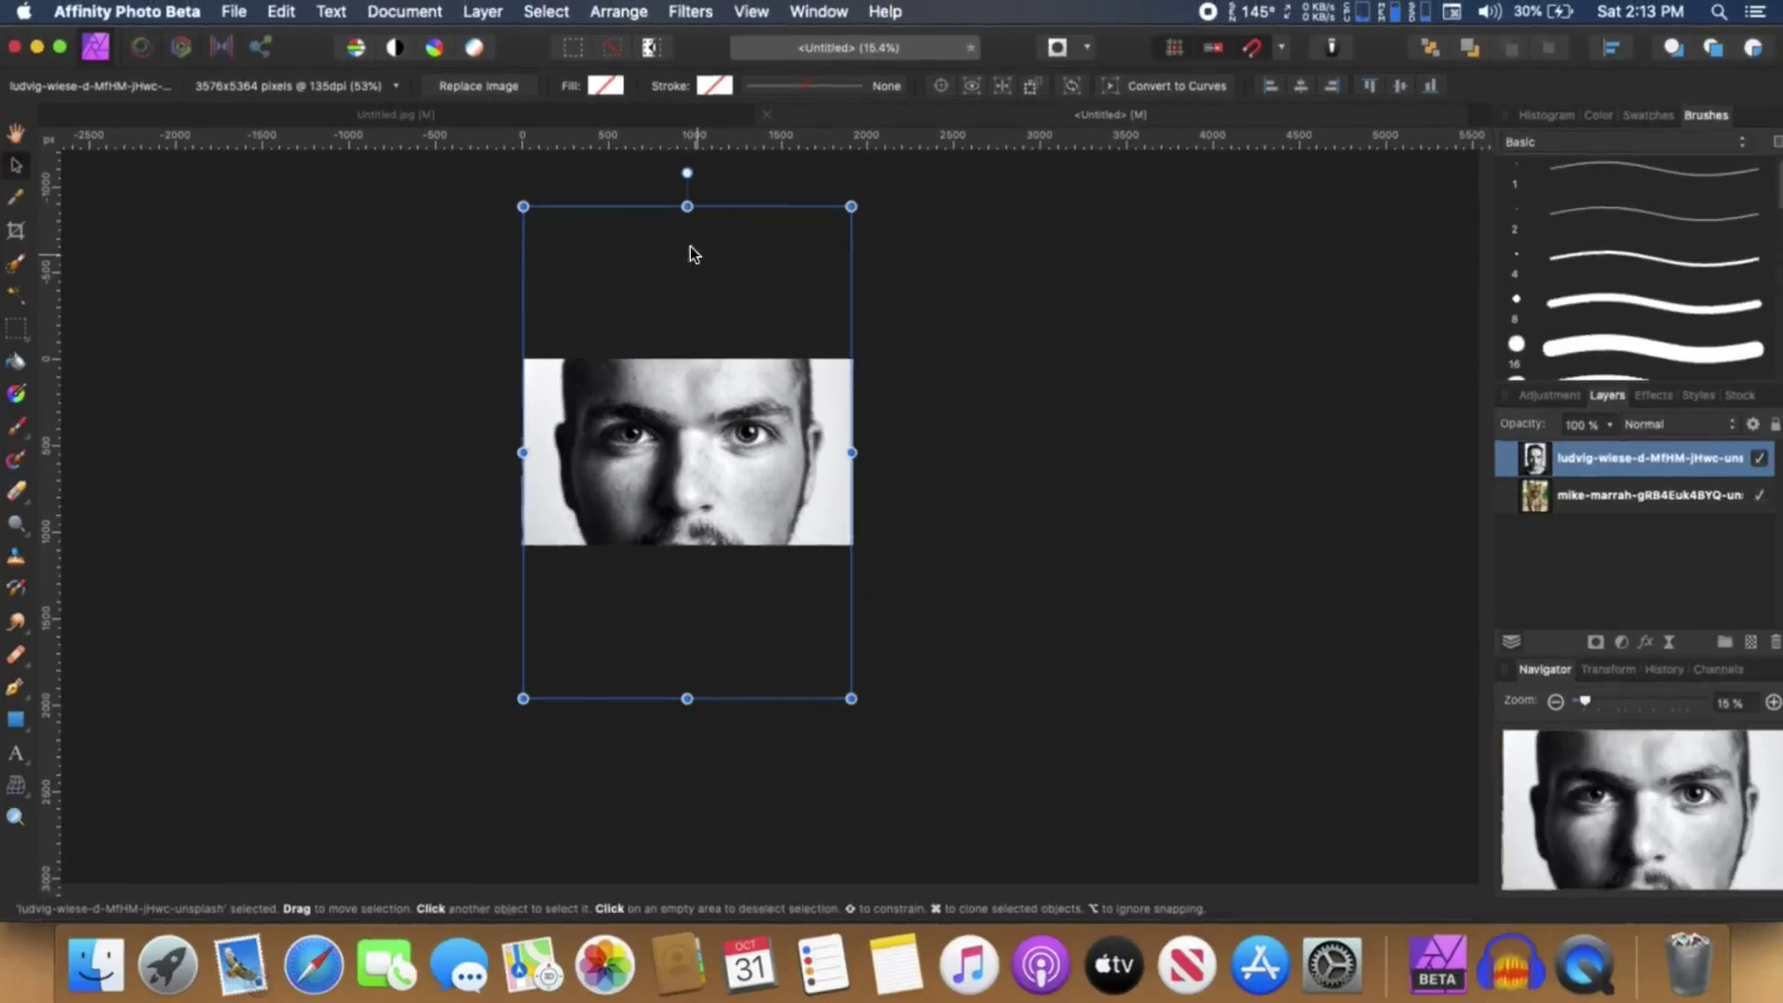
# Snap the portrait's edges to the canvas so it spans edge to edge, centred horizontally.
pyautogui.scroll(5, 662, 408)
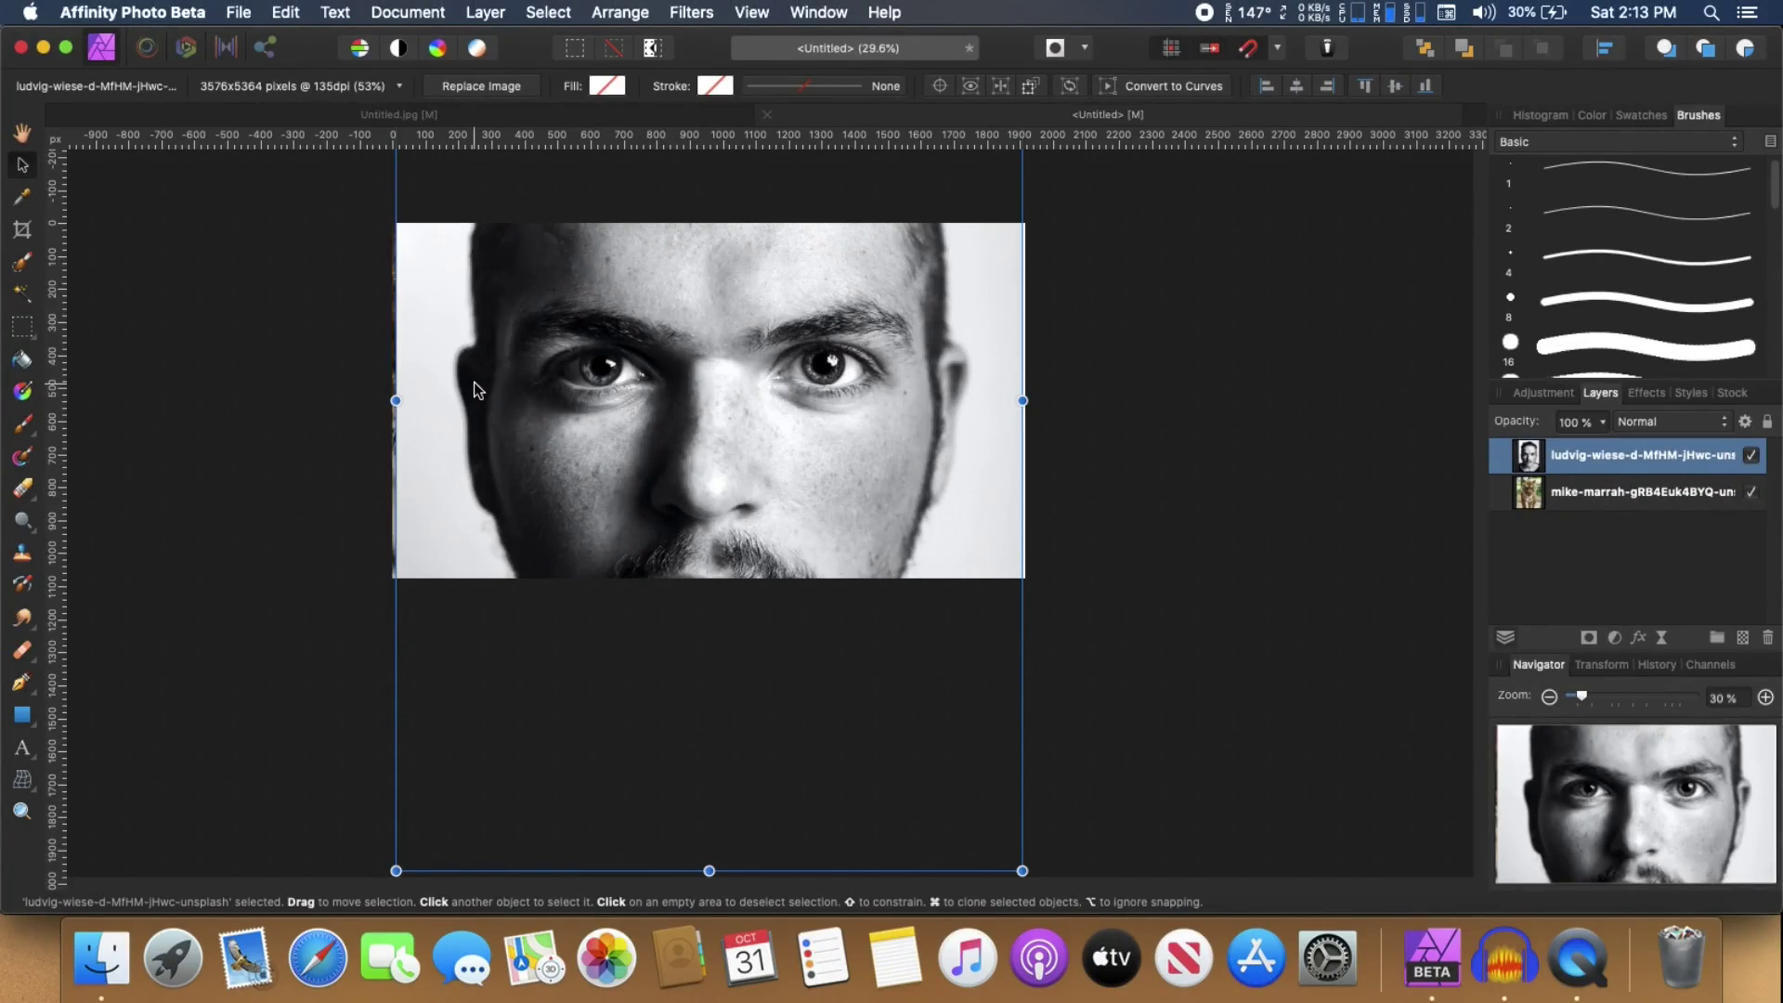
pyautogui.moveTo(583, 409); pyautogui.dragTo(586, 409)
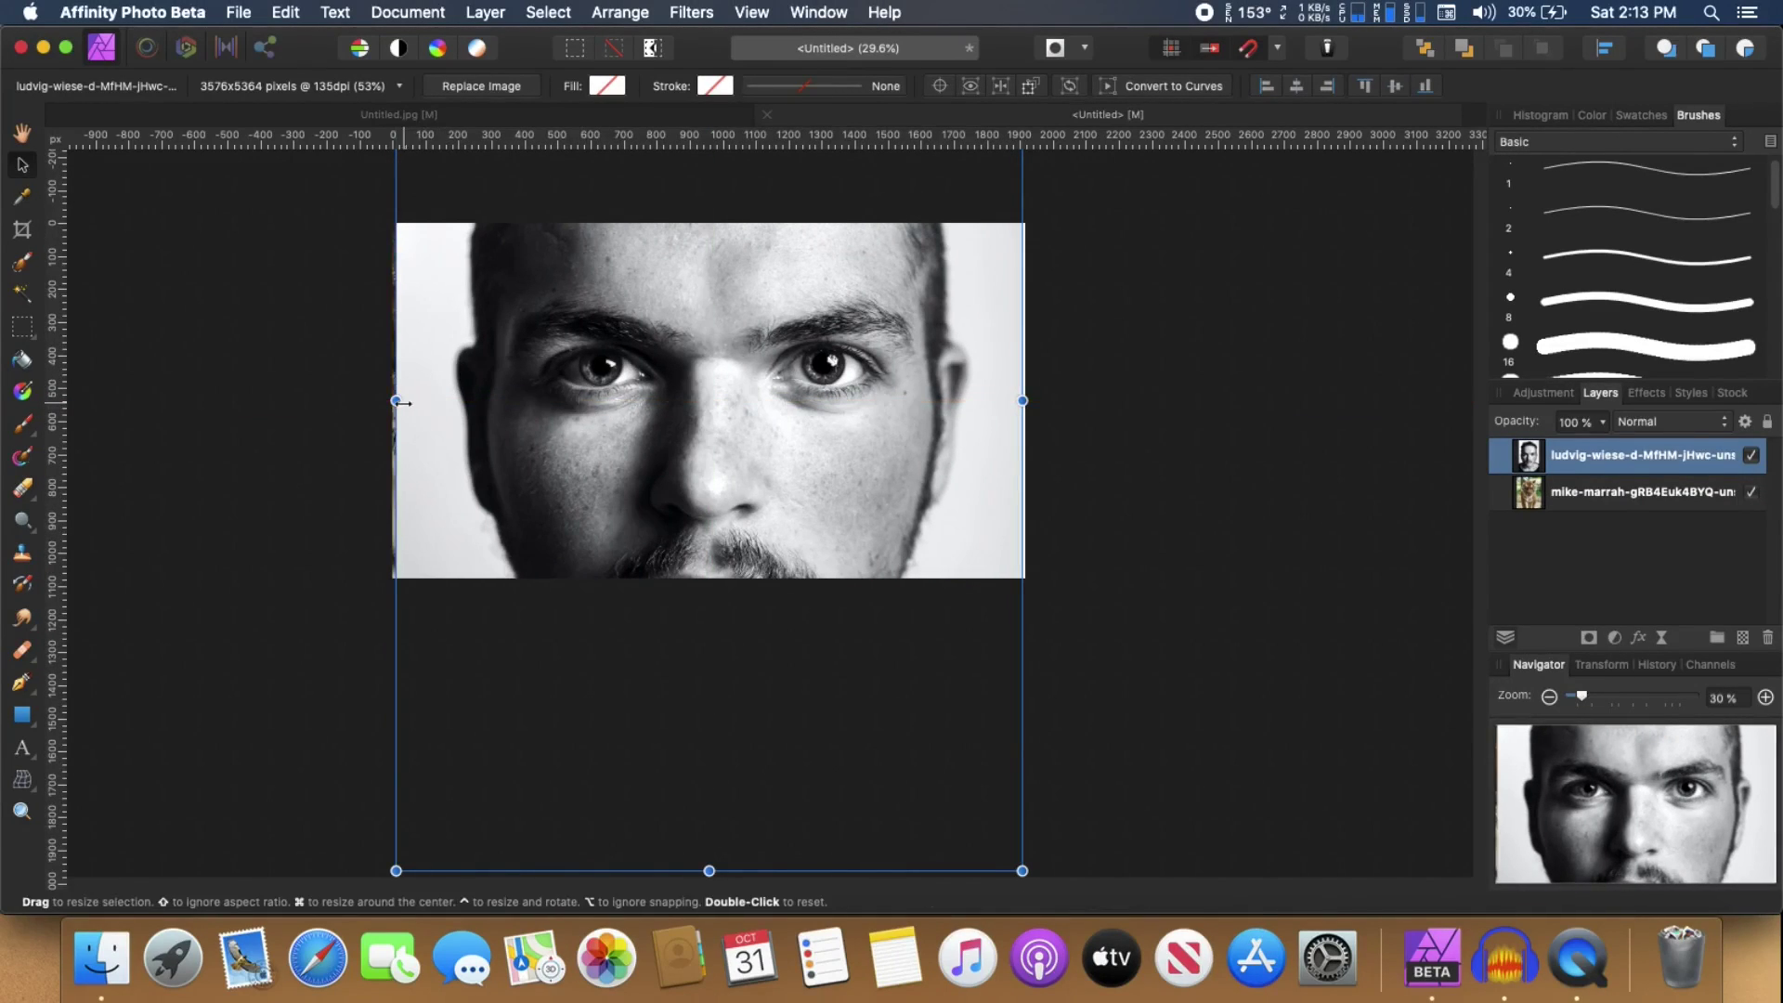
pyautogui.moveTo(393, 401); pyautogui.dragTo(387, 402)
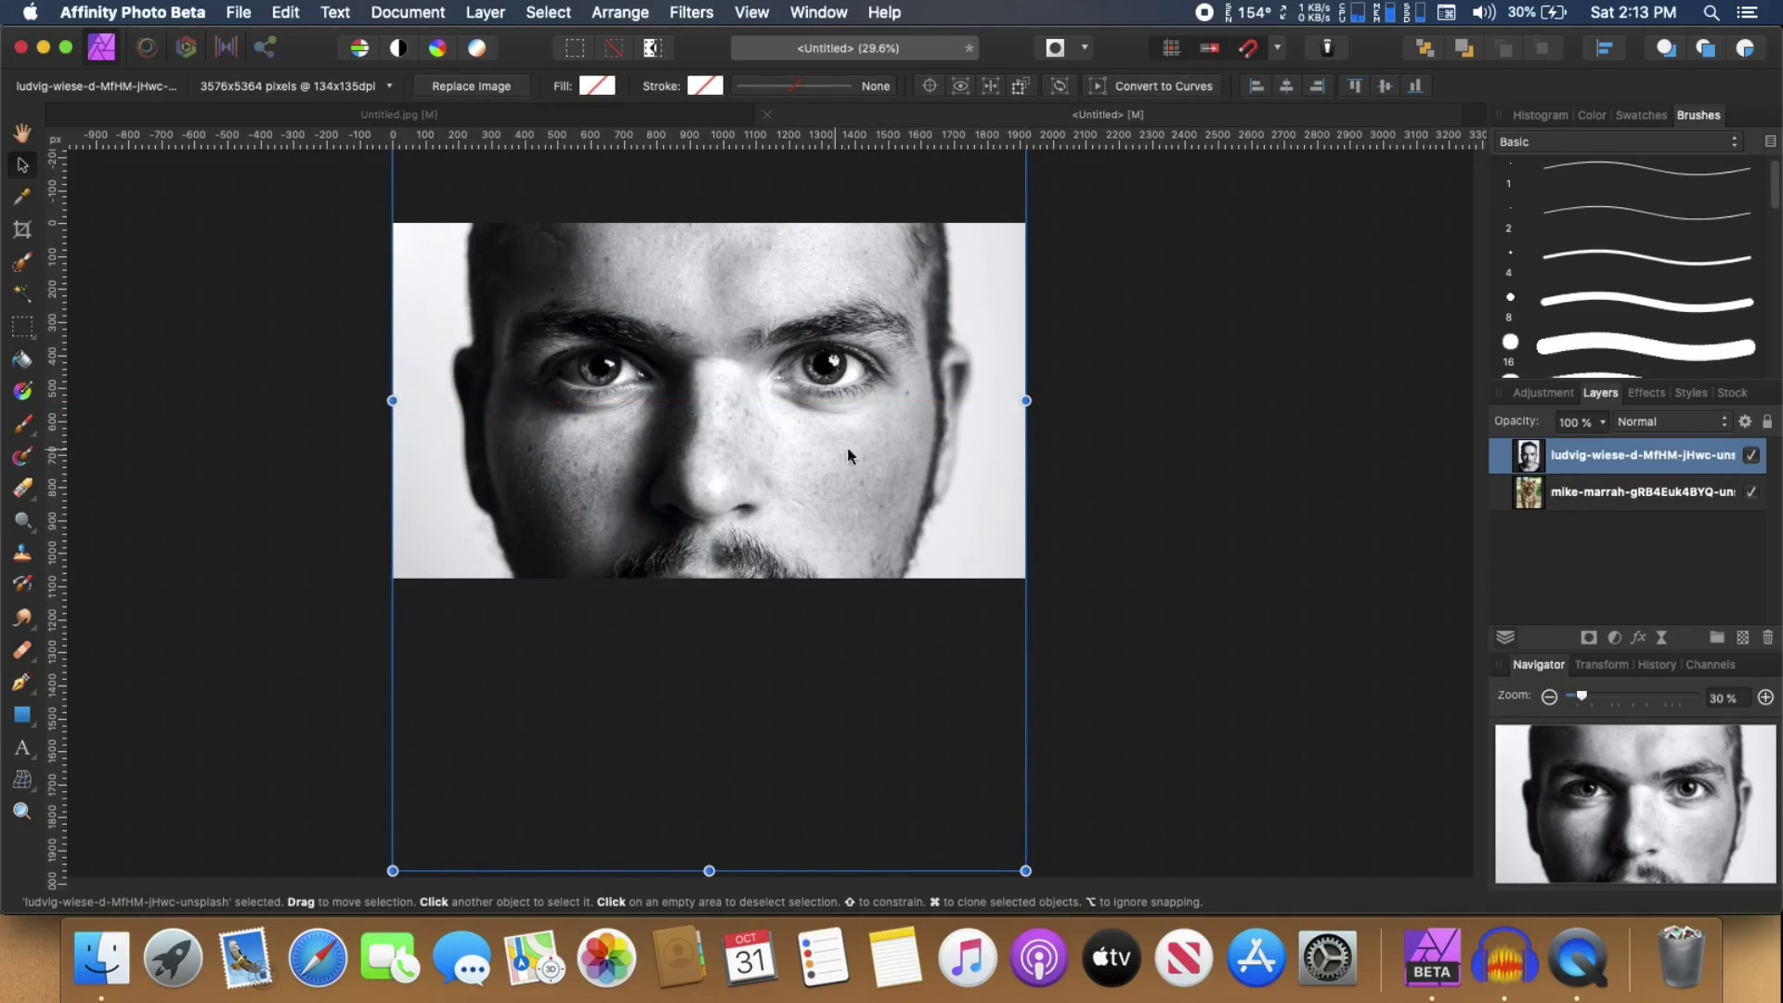
pyautogui.moveTo(726, 409); pyautogui.dragTo(720, 402)
pyautogui.click(1174, 455)
# Lower the portrait layer's opacity to 53% to see the tiger beneath.
pyautogui.click(1557, 502)
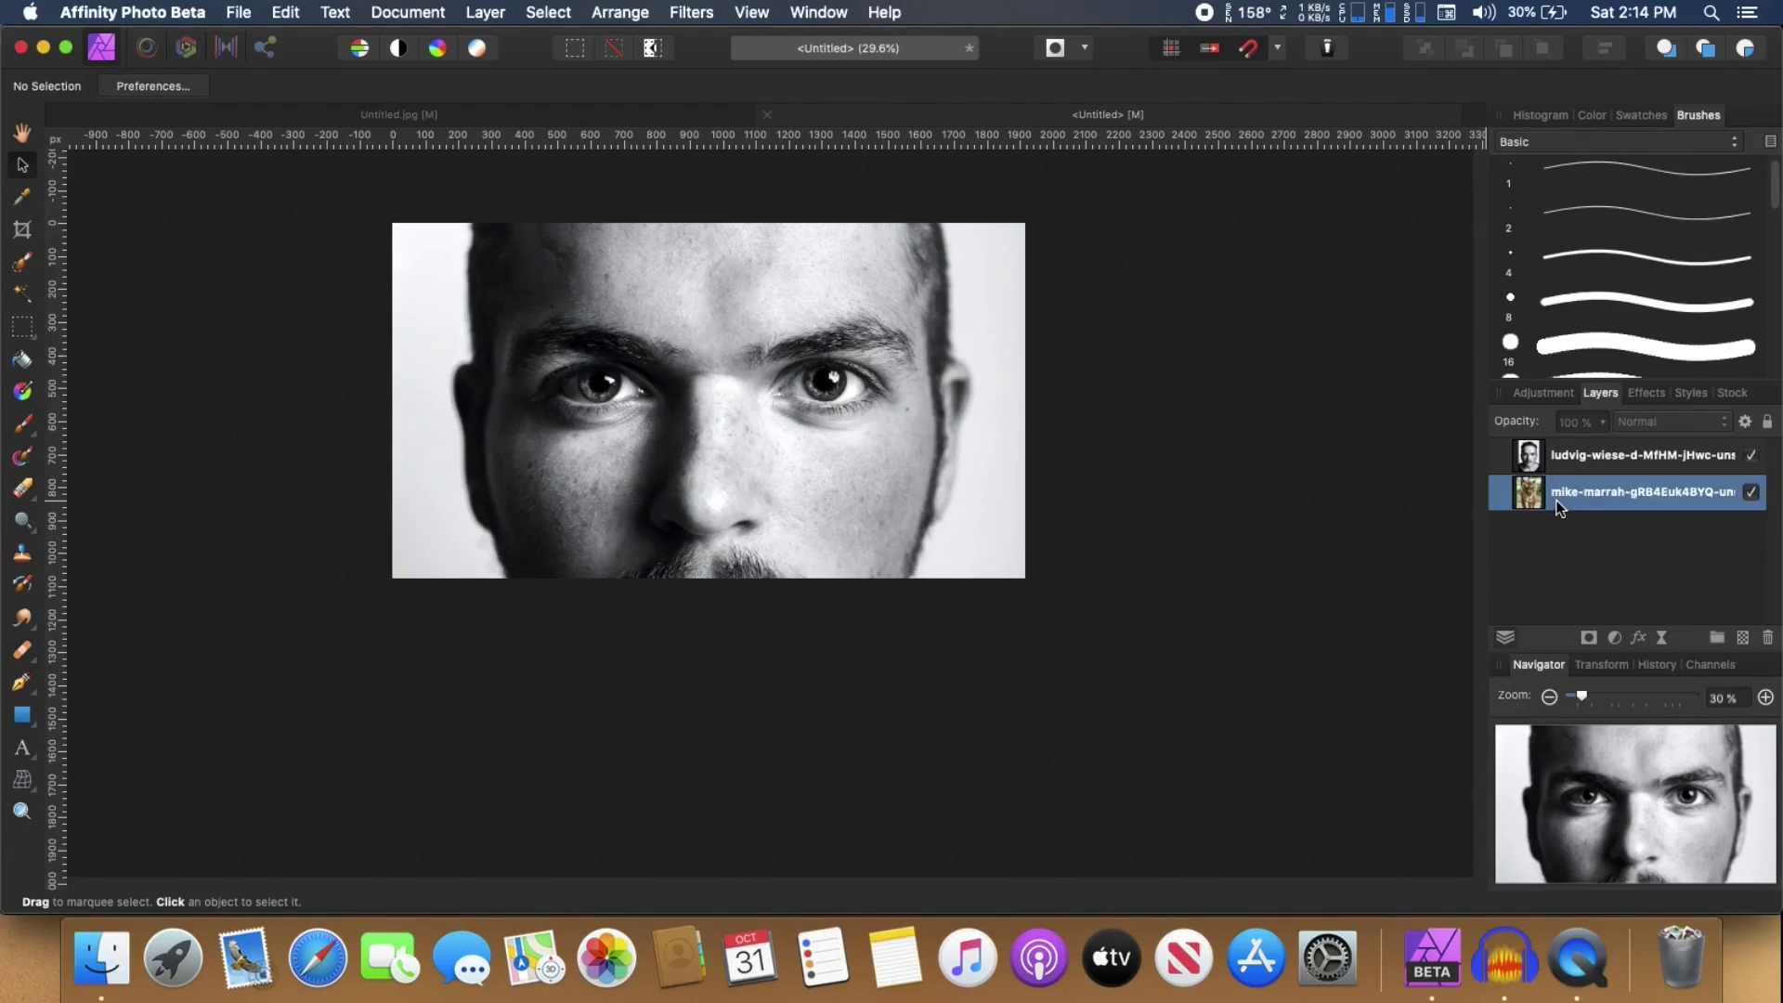
pyautogui.click(1559, 455)
pyautogui.click(1598, 427)
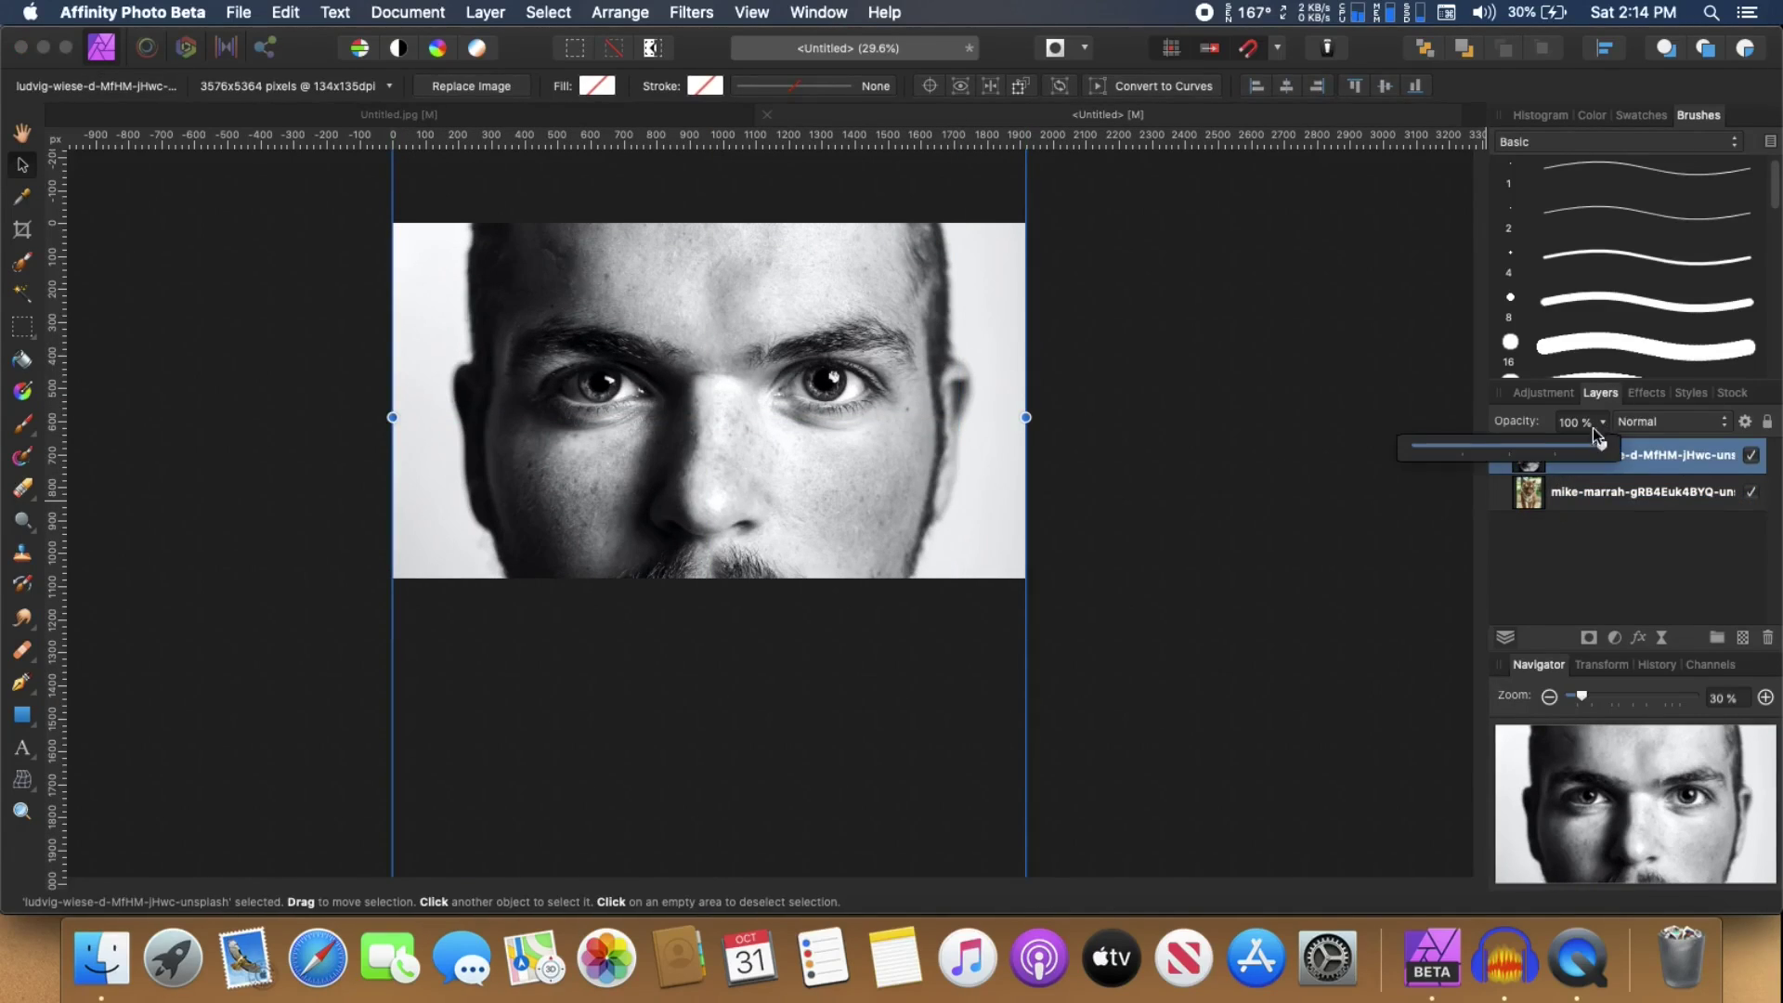
pyautogui.moveTo(1530, 451); pyautogui.dragTo(1516, 453)
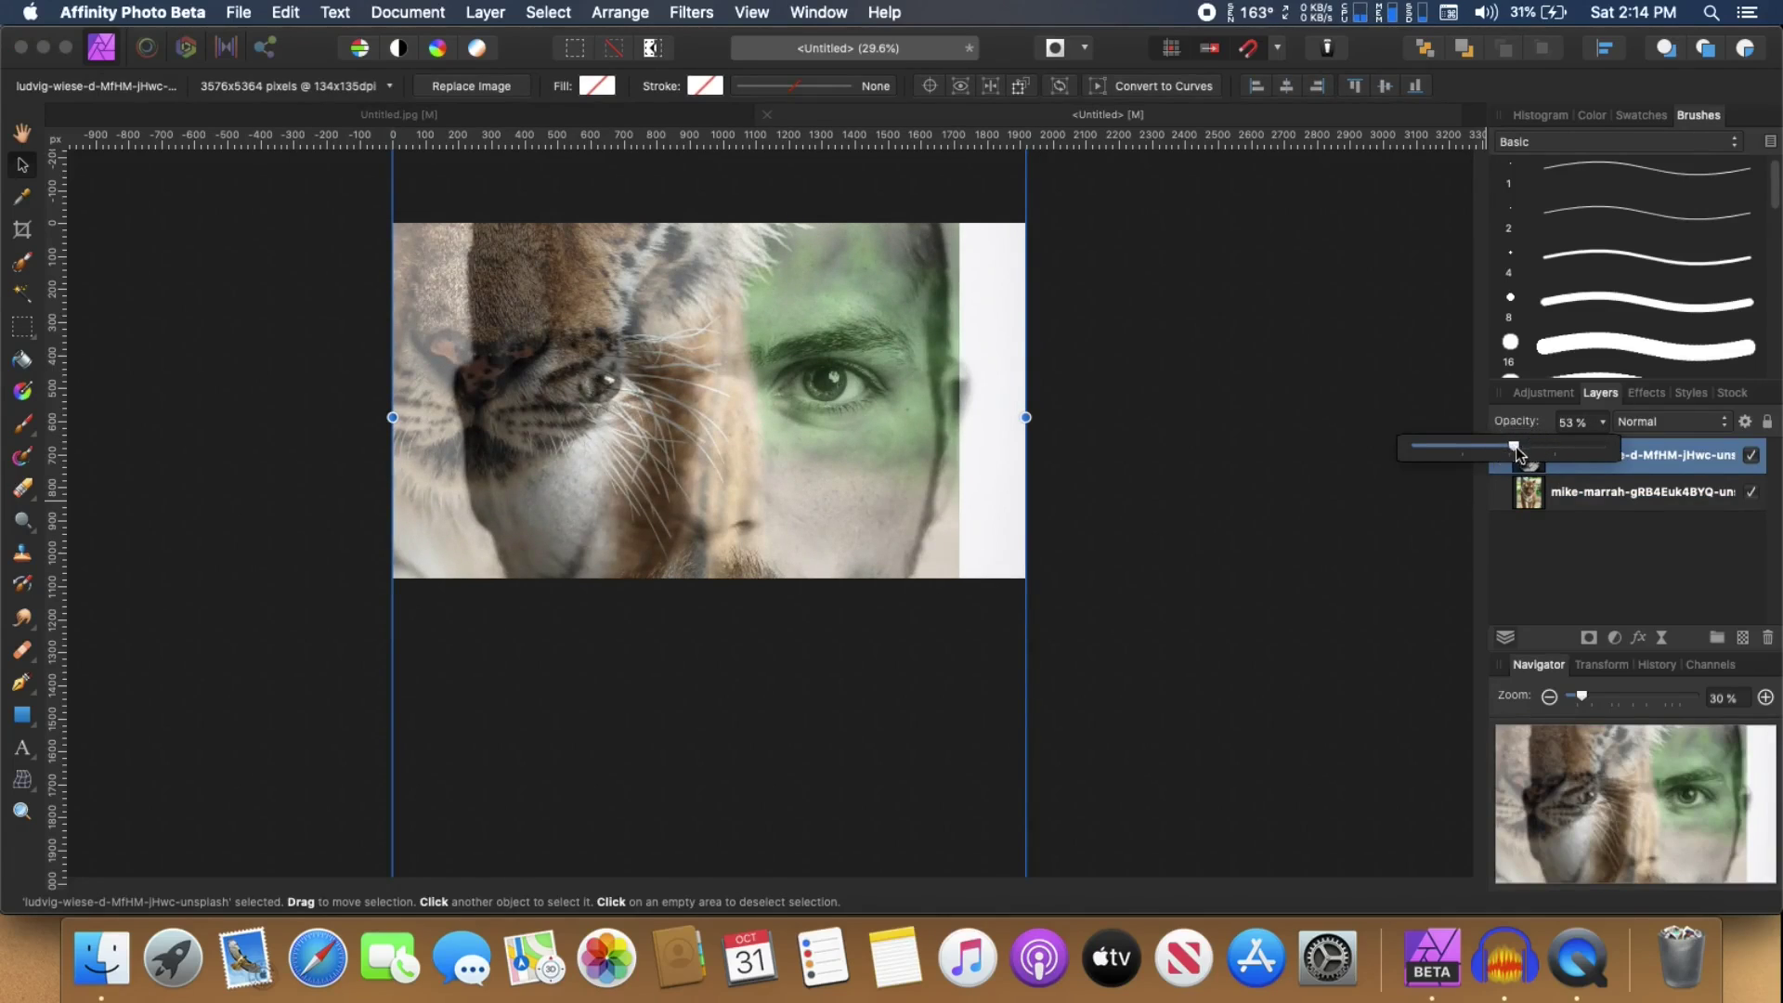
# Position the tiger image so its eyes line up under the man's face.
pyautogui.click(1553, 504)
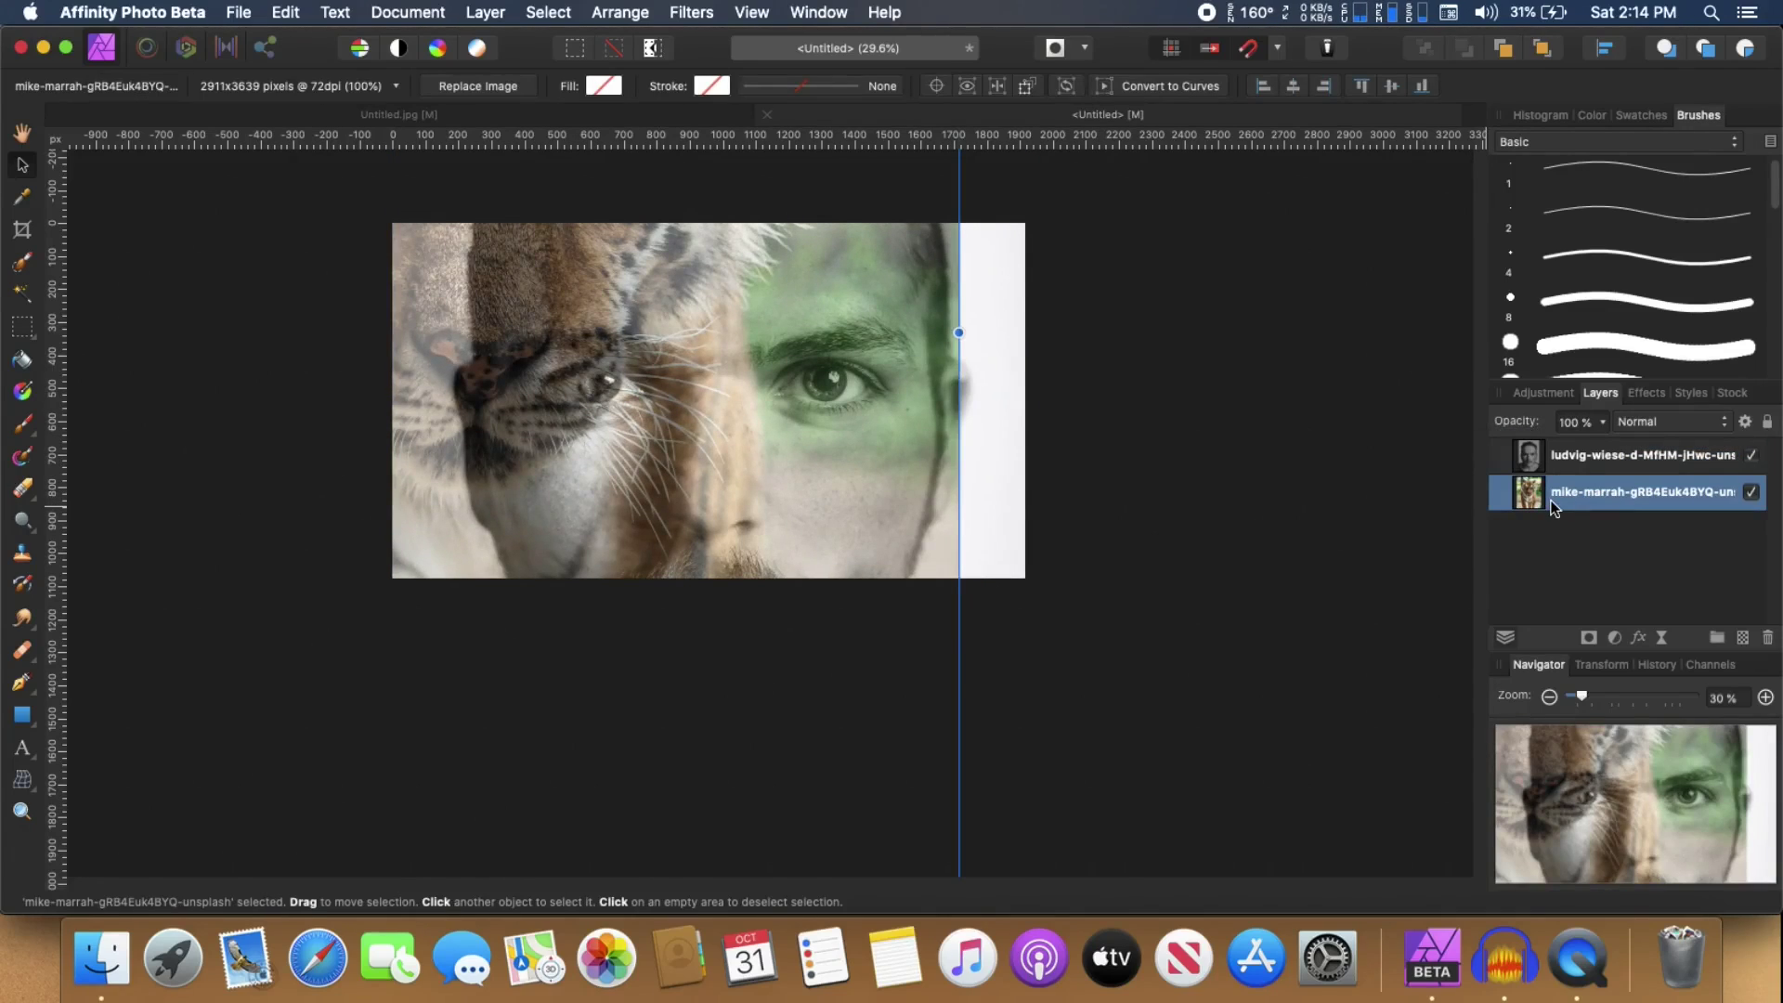
pyautogui.moveTo(489, 376); pyautogui.dragTo(701, 578)
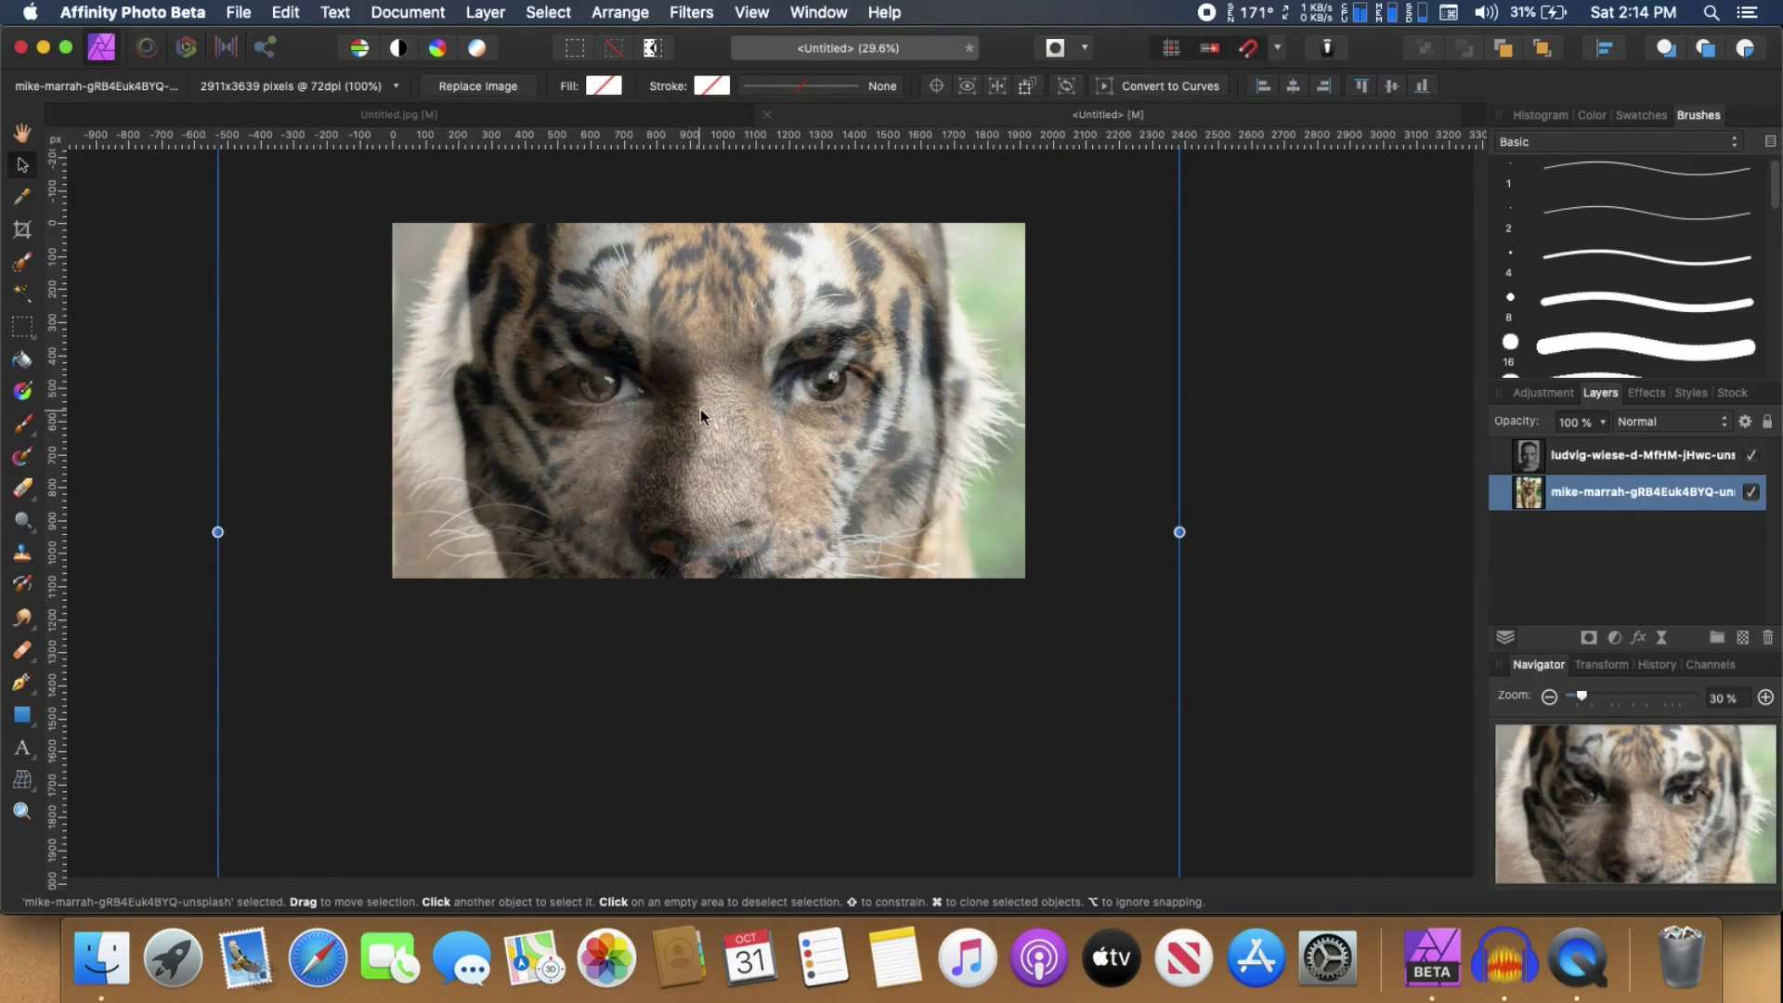
pyautogui.moveTo(698, 406)
pyautogui.mouseDown()
pyautogui.moveTo(700, 442)
pyautogui.moveTo(711, 381)
pyautogui.mouseUp()
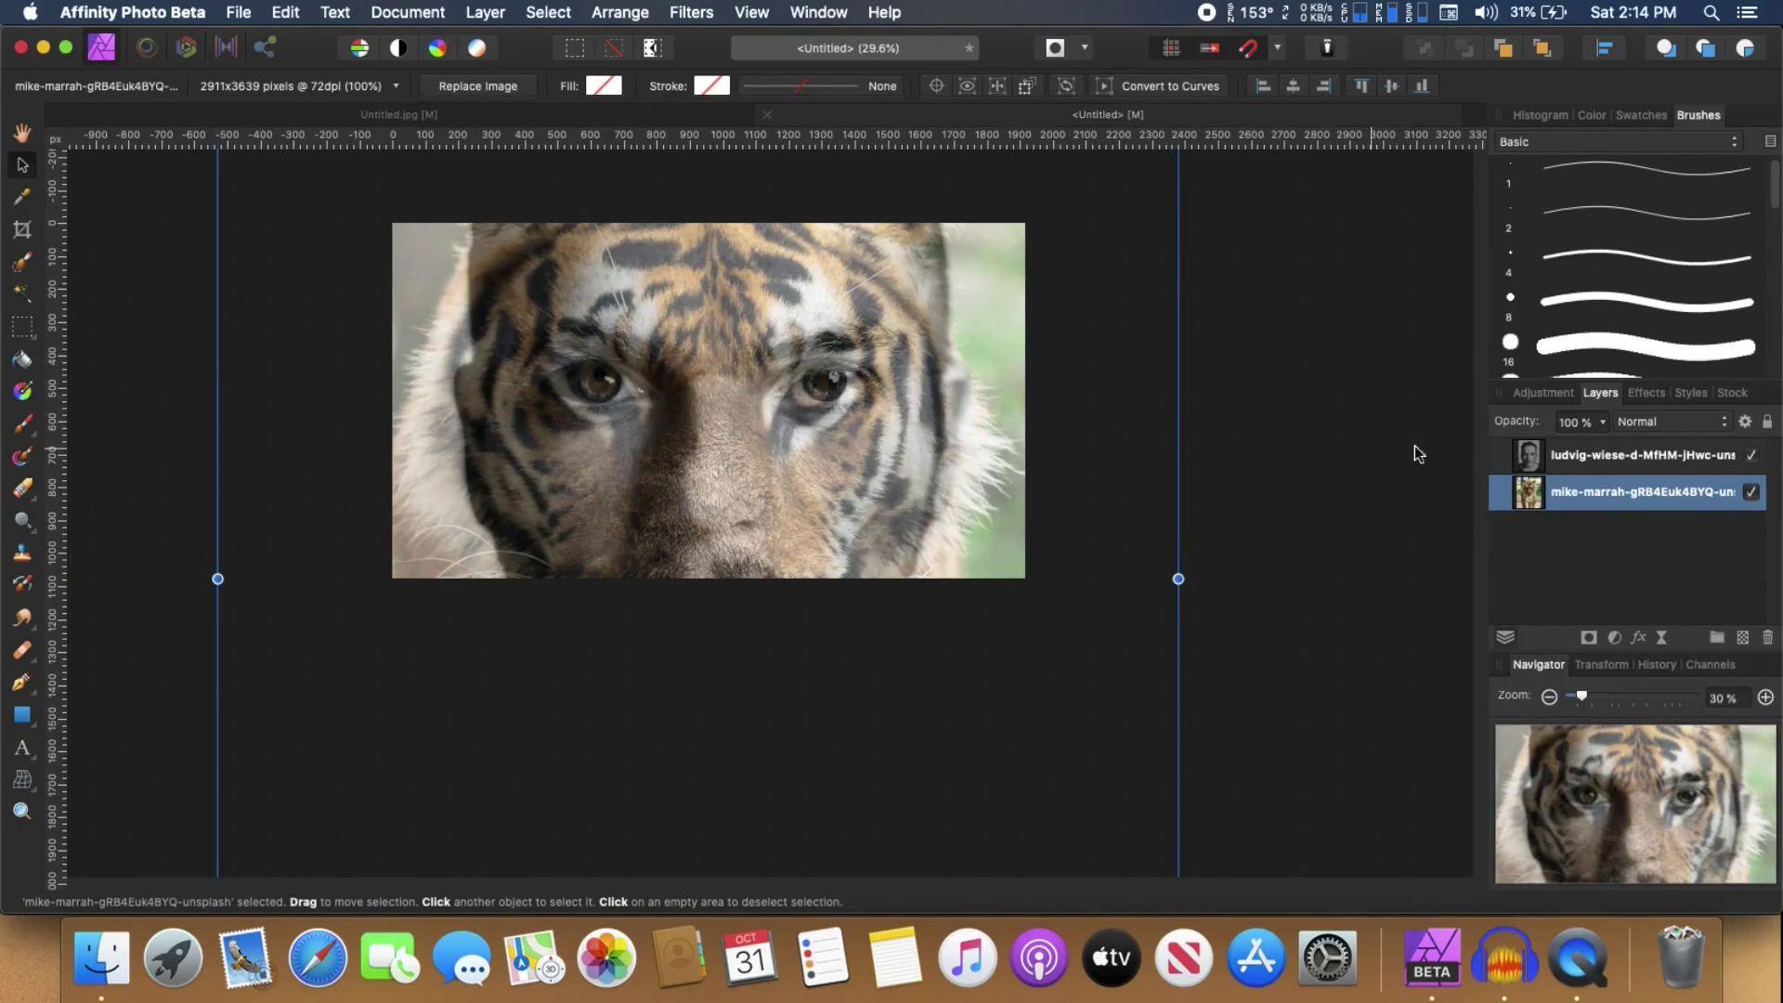
# Restore the portrait layer to 100% opacity.
pyautogui.click(1592, 456)
pyautogui.click(1605, 426)
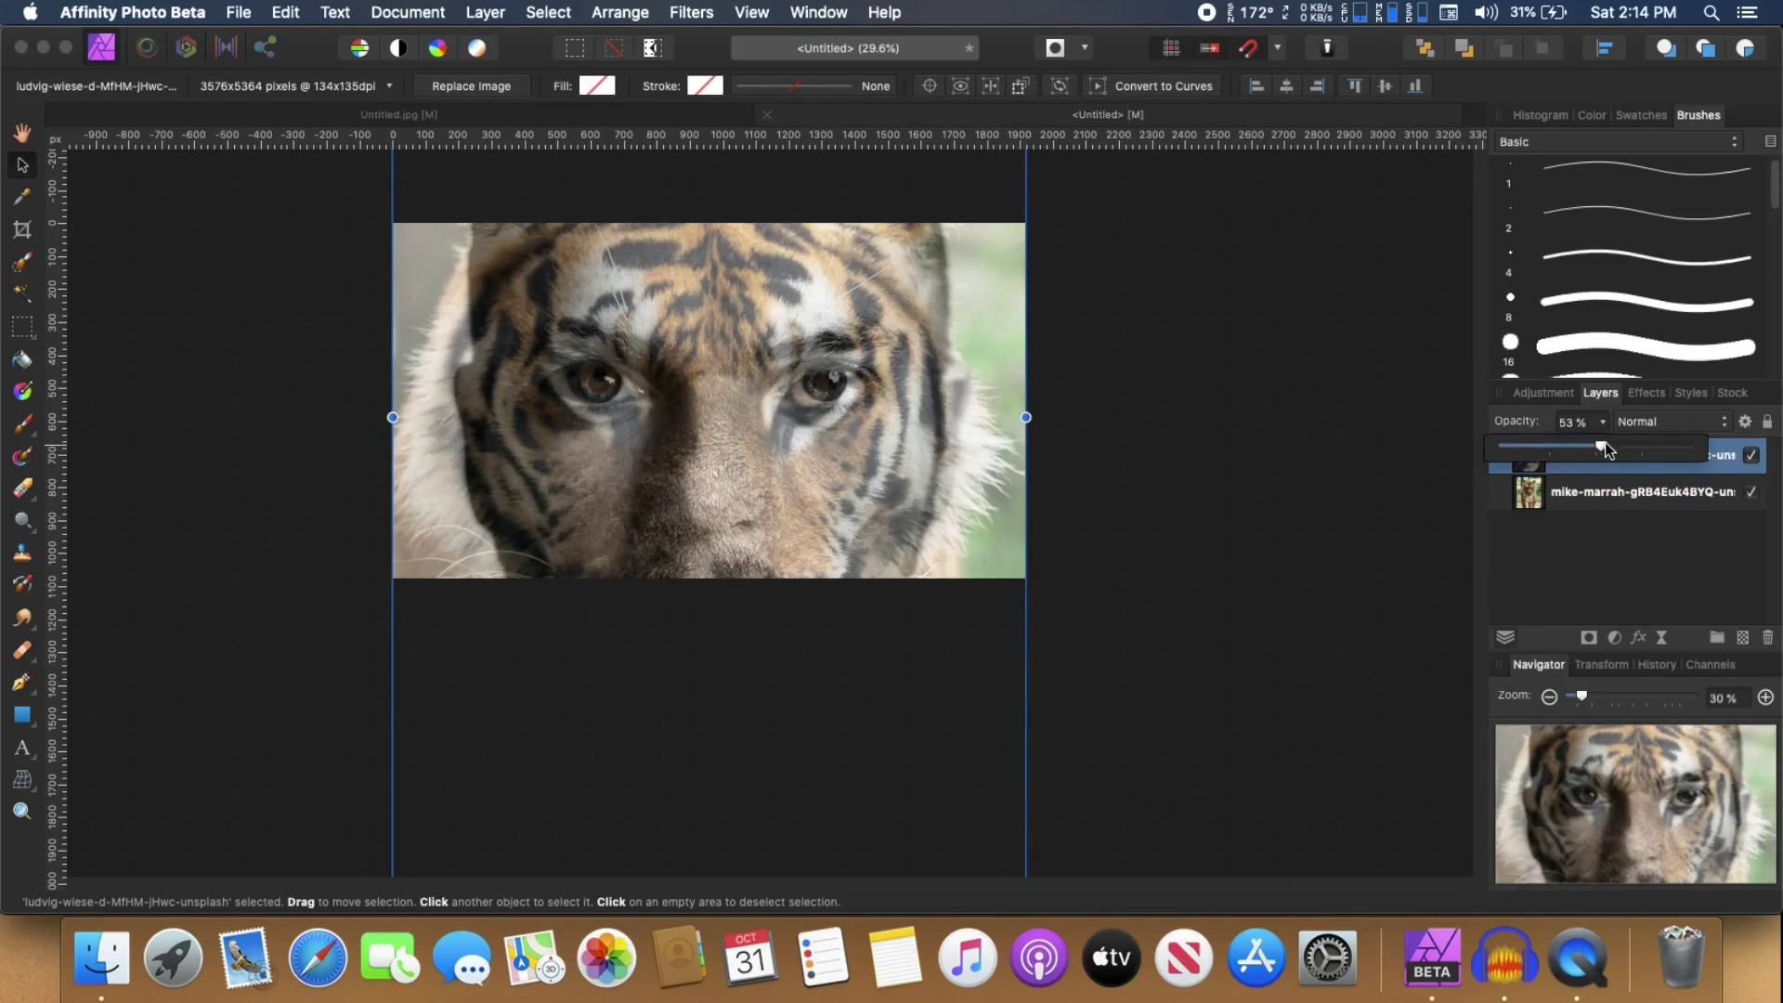
pyautogui.click(1603, 427)
pyautogui.moveTo(1601, 446); pyautogui.dragTo(1688, 448)
pyautogui.click(1551, 537)
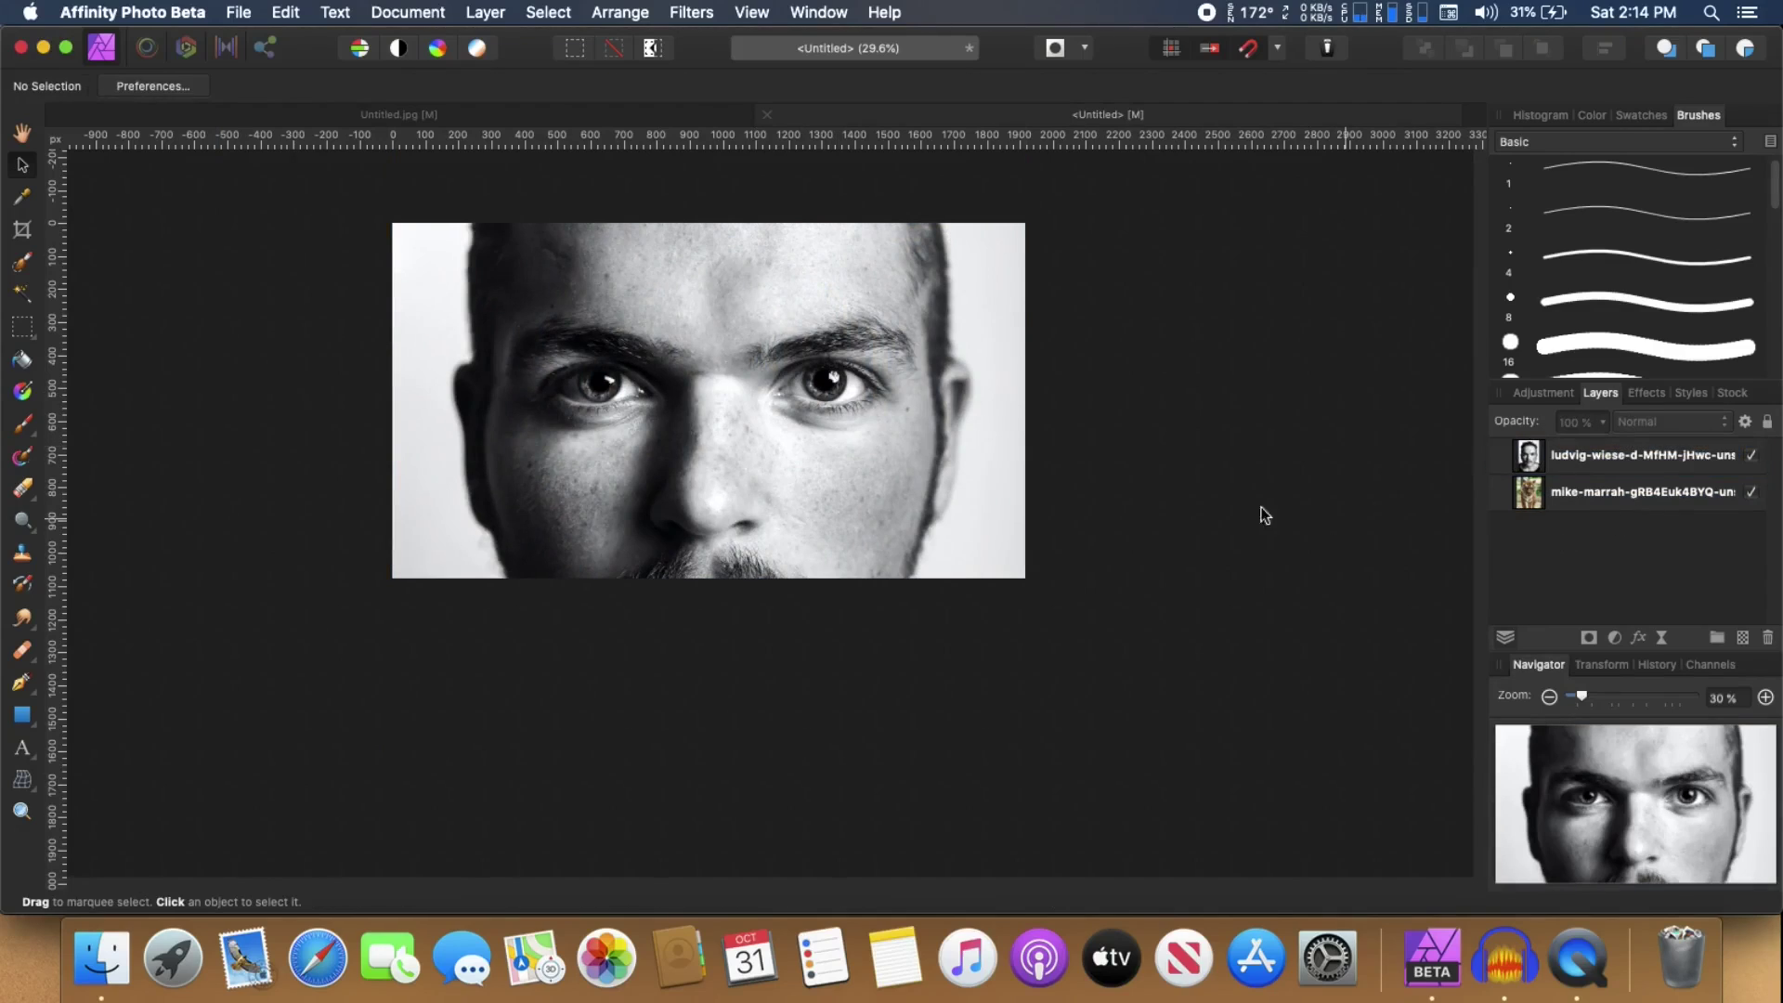
pyautogui.click(1599, 465)
pyautogui.click(1182, 339)
pyautogui.scroll(3, 1151, 404)
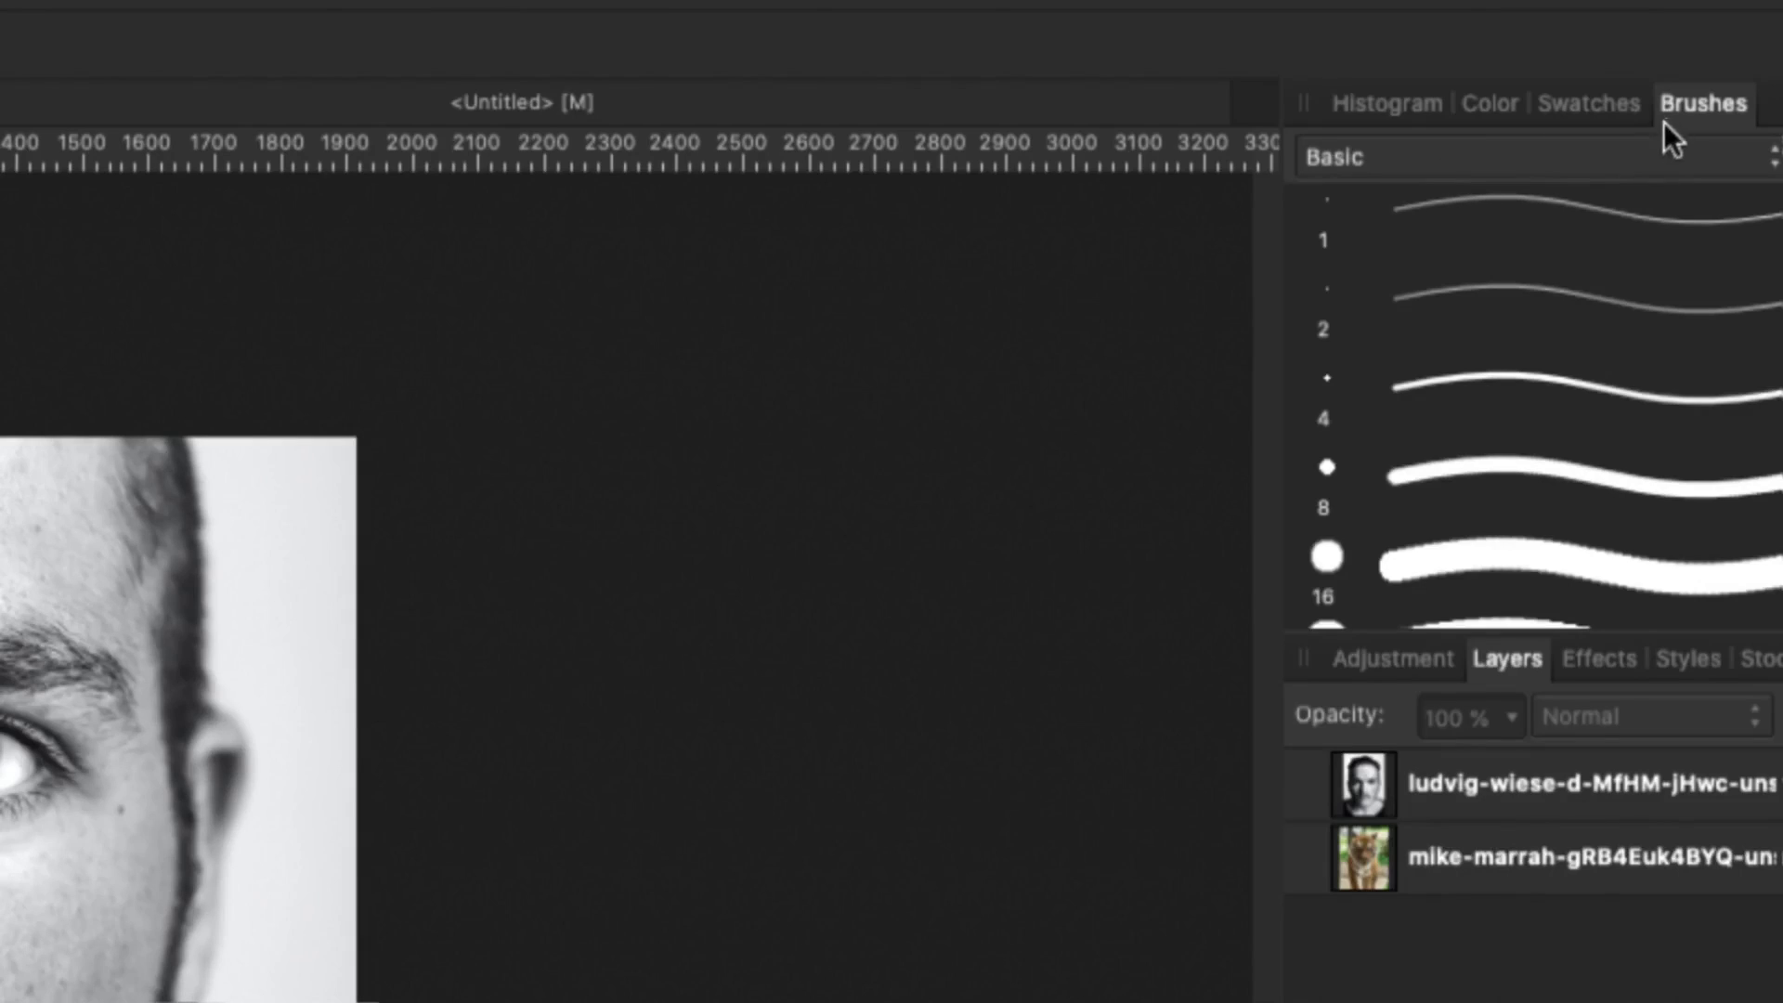
# Pick Torn Paper brush 2071 with the Paint Brush Tool and select the portrait layer.
pyautogui.click(1374, 167)
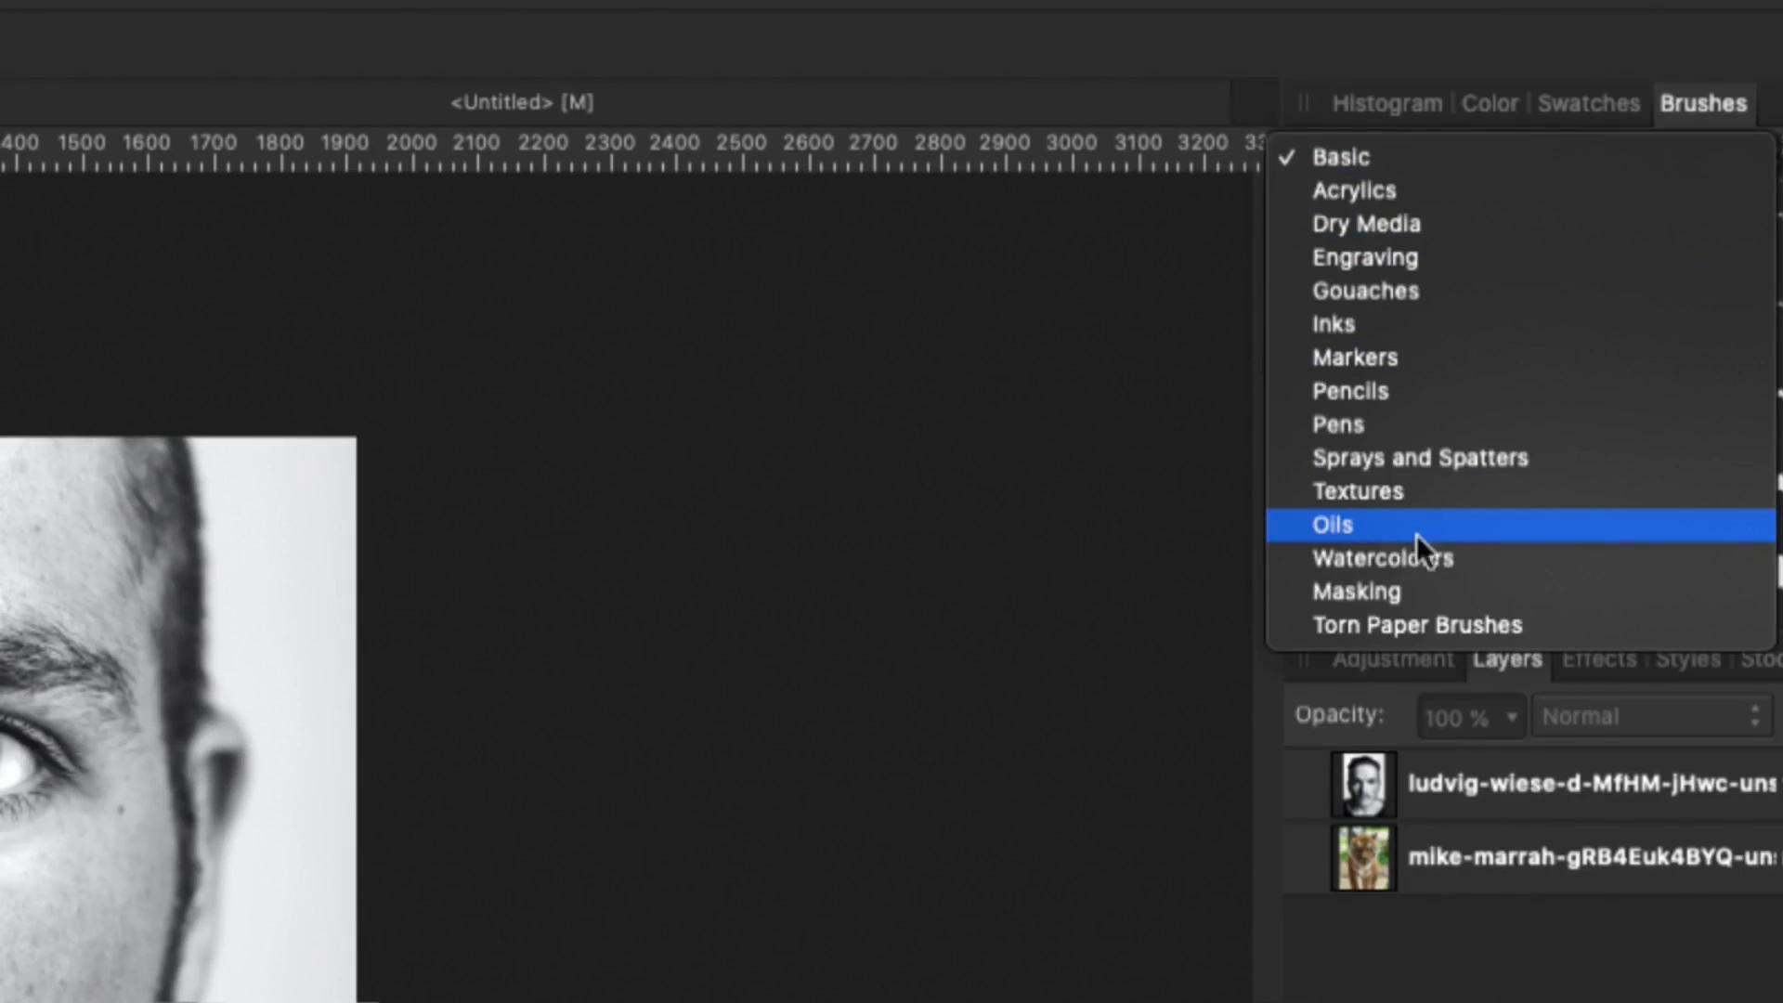
pyautogui.click(1406, 620)
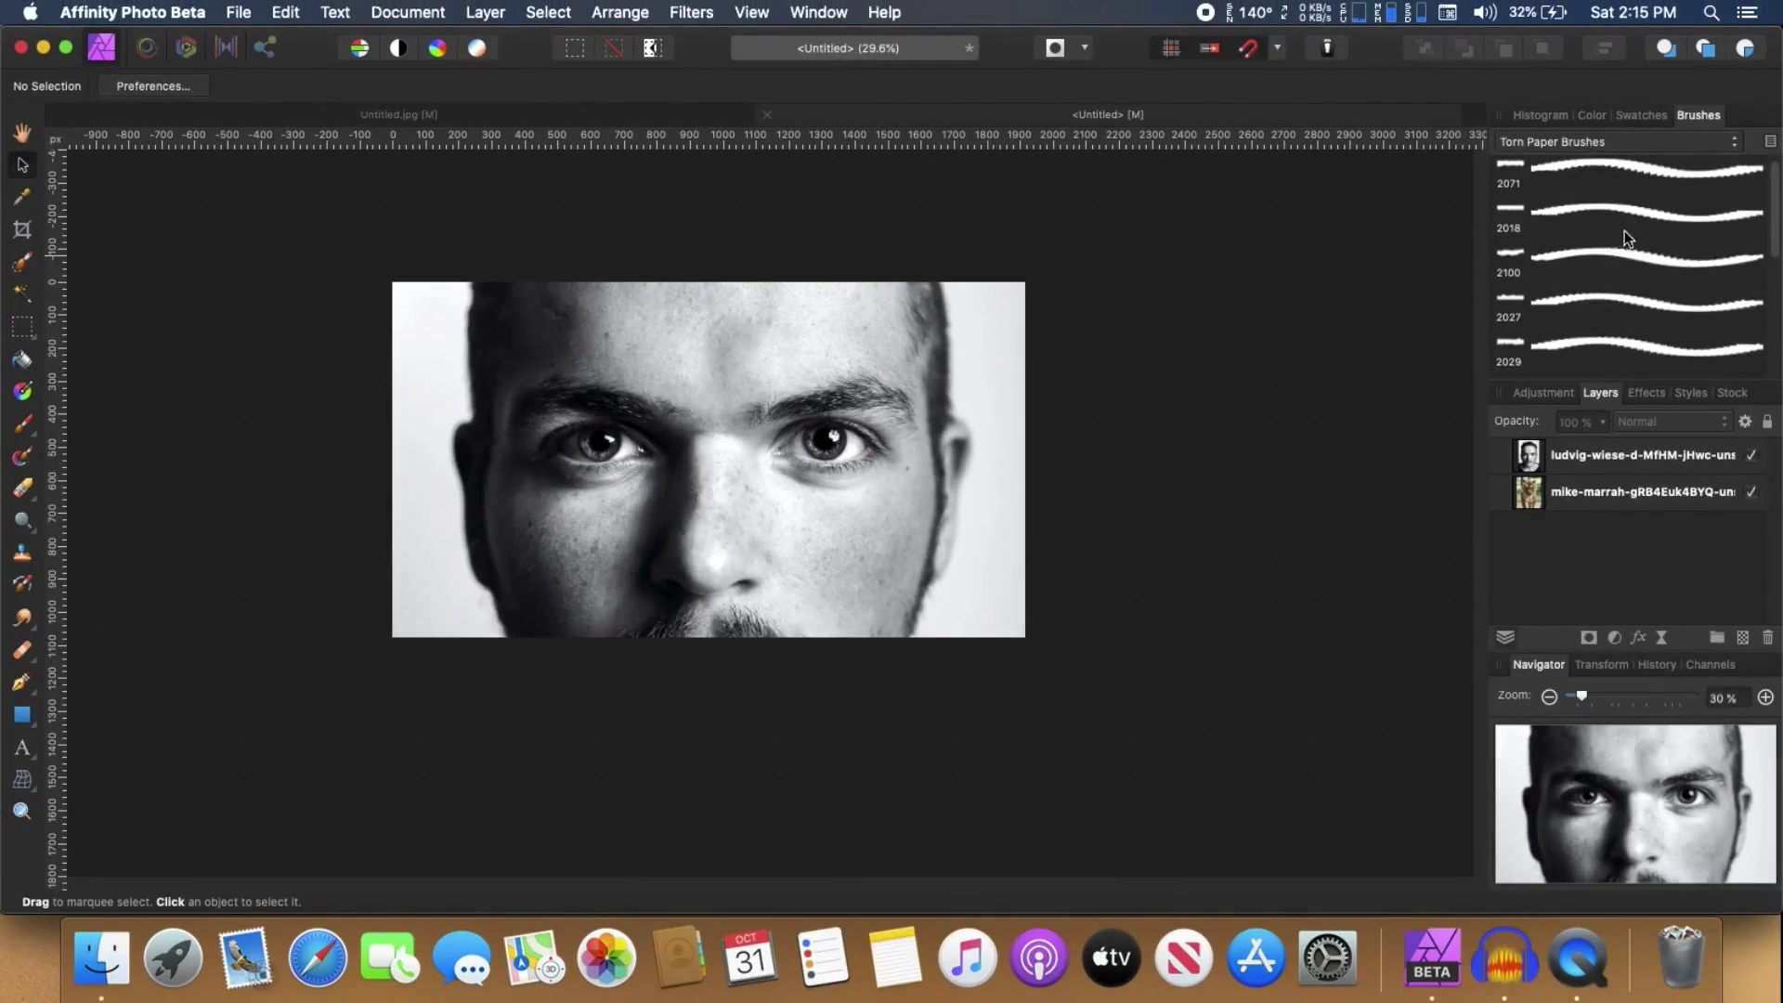
pyautogui.scroll(-5, 1516, 441)
pyautogui.scroll(8, 1607, 304)
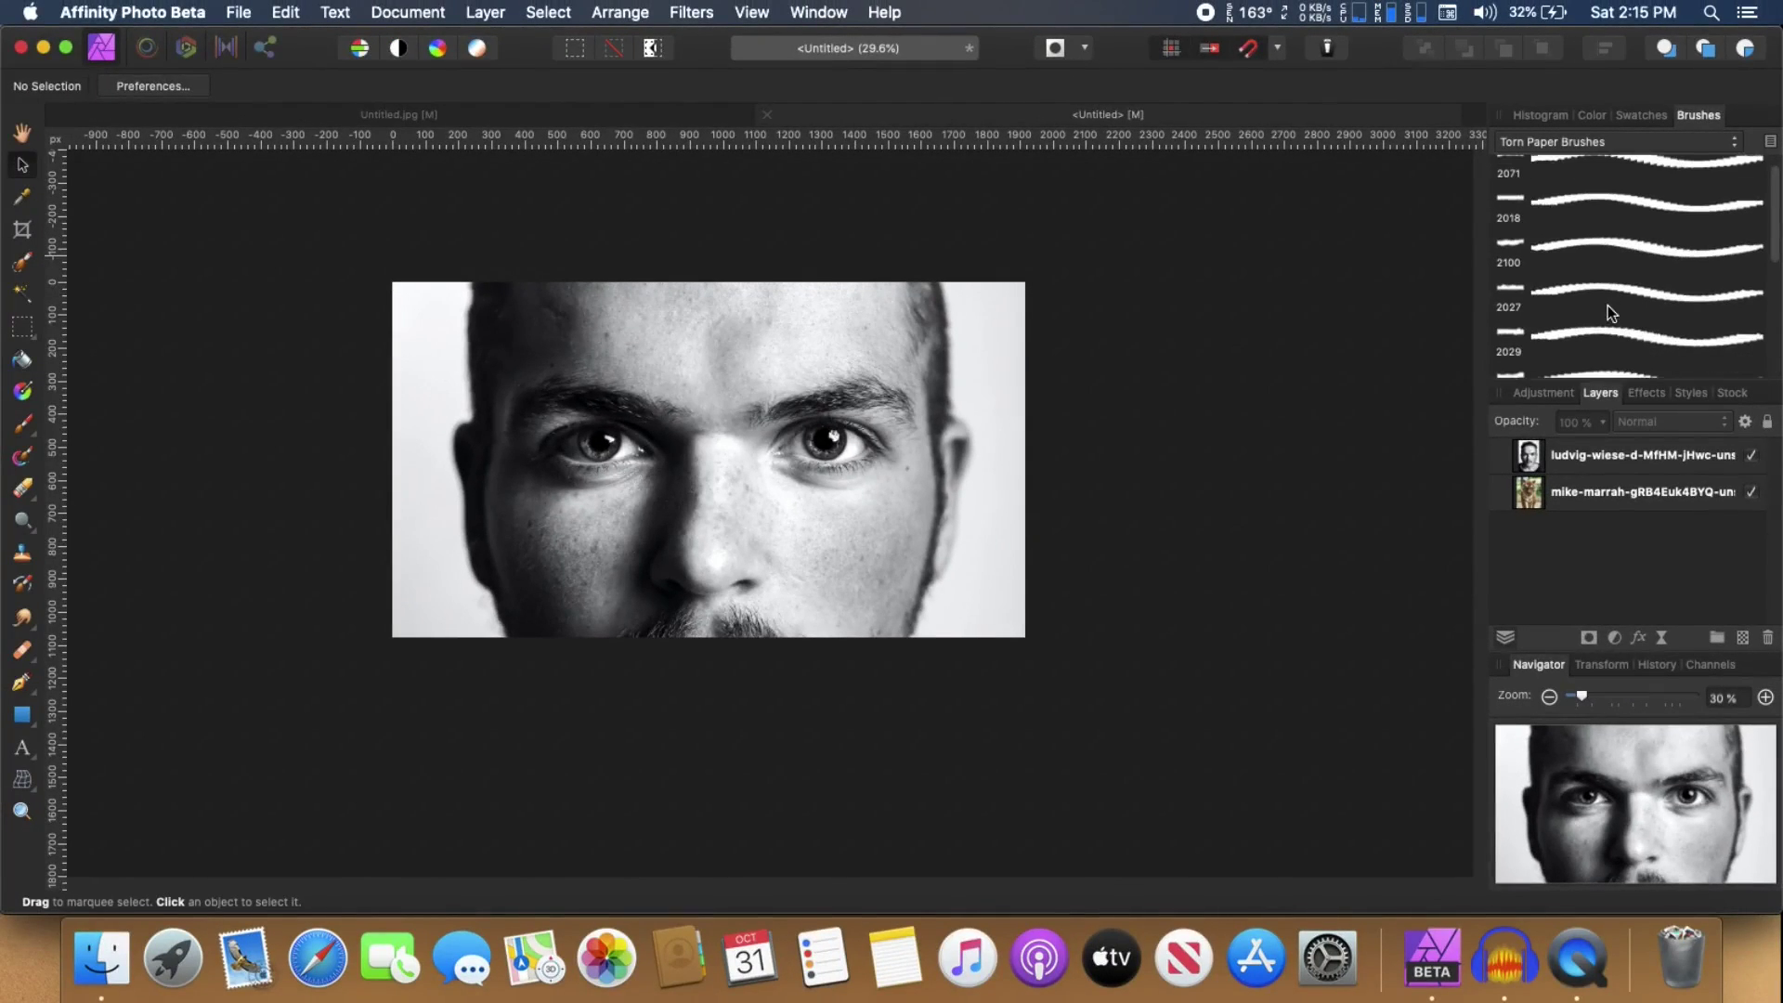
pyautogui.click(1580, 188)
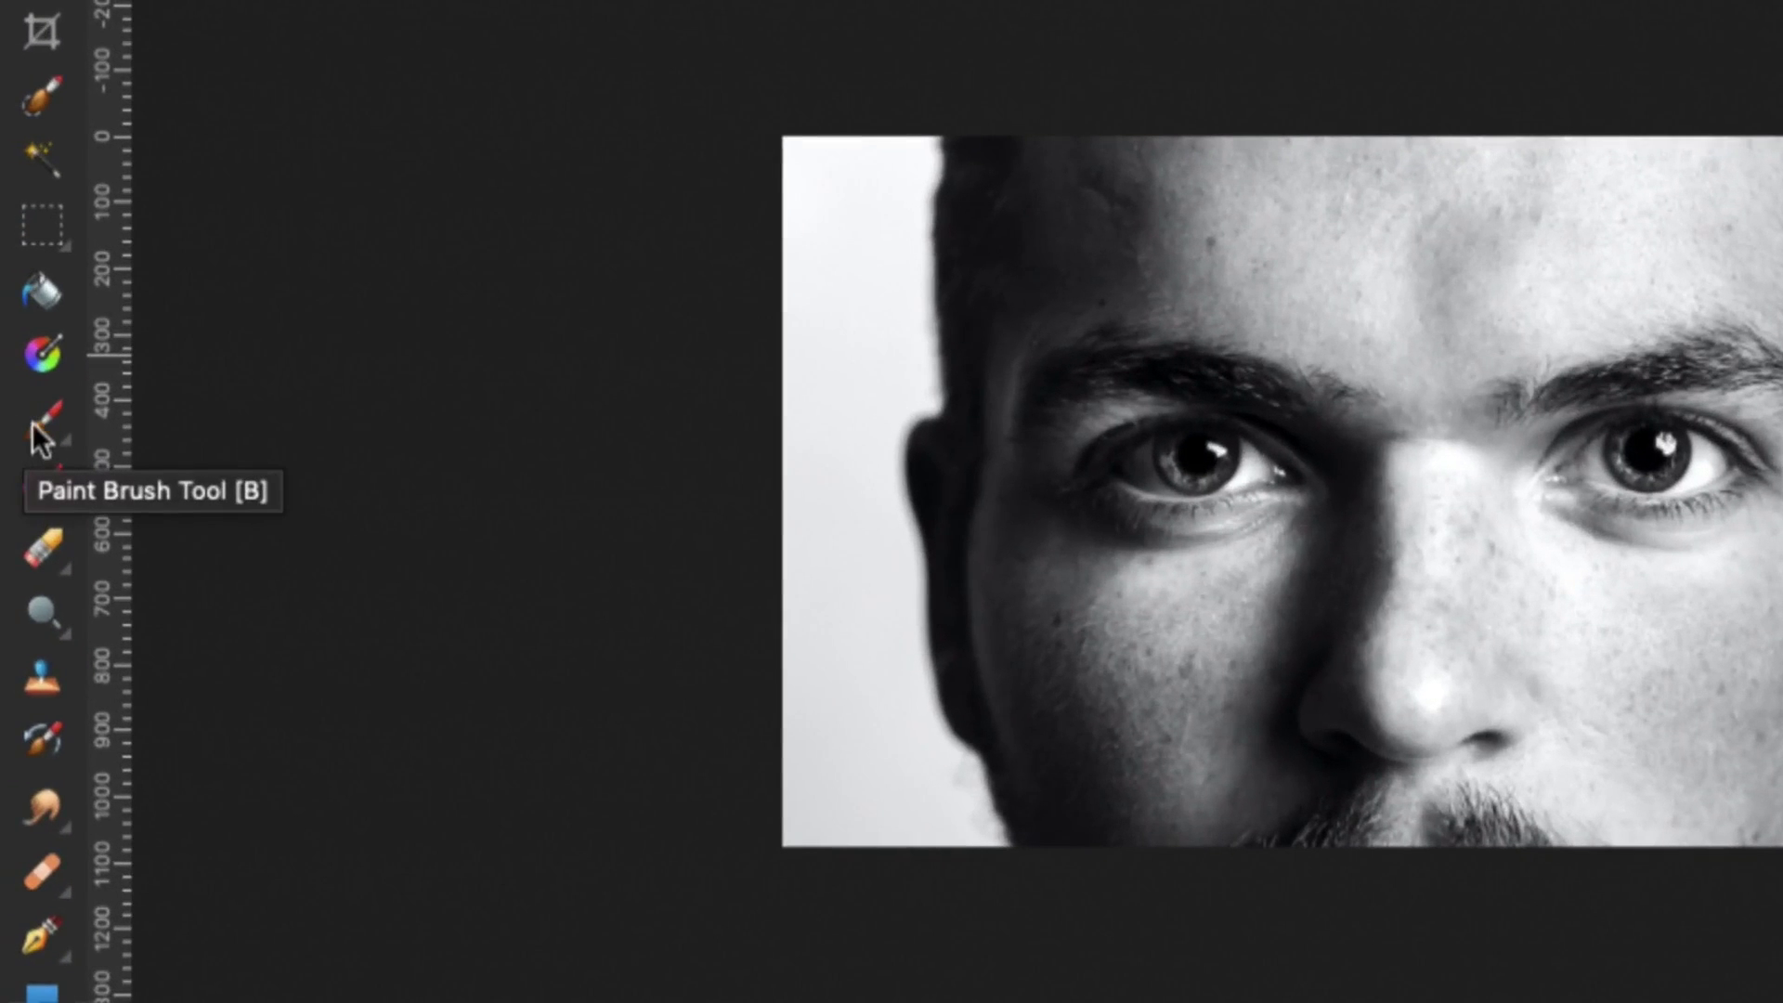
pyautogui.click(44, 423)
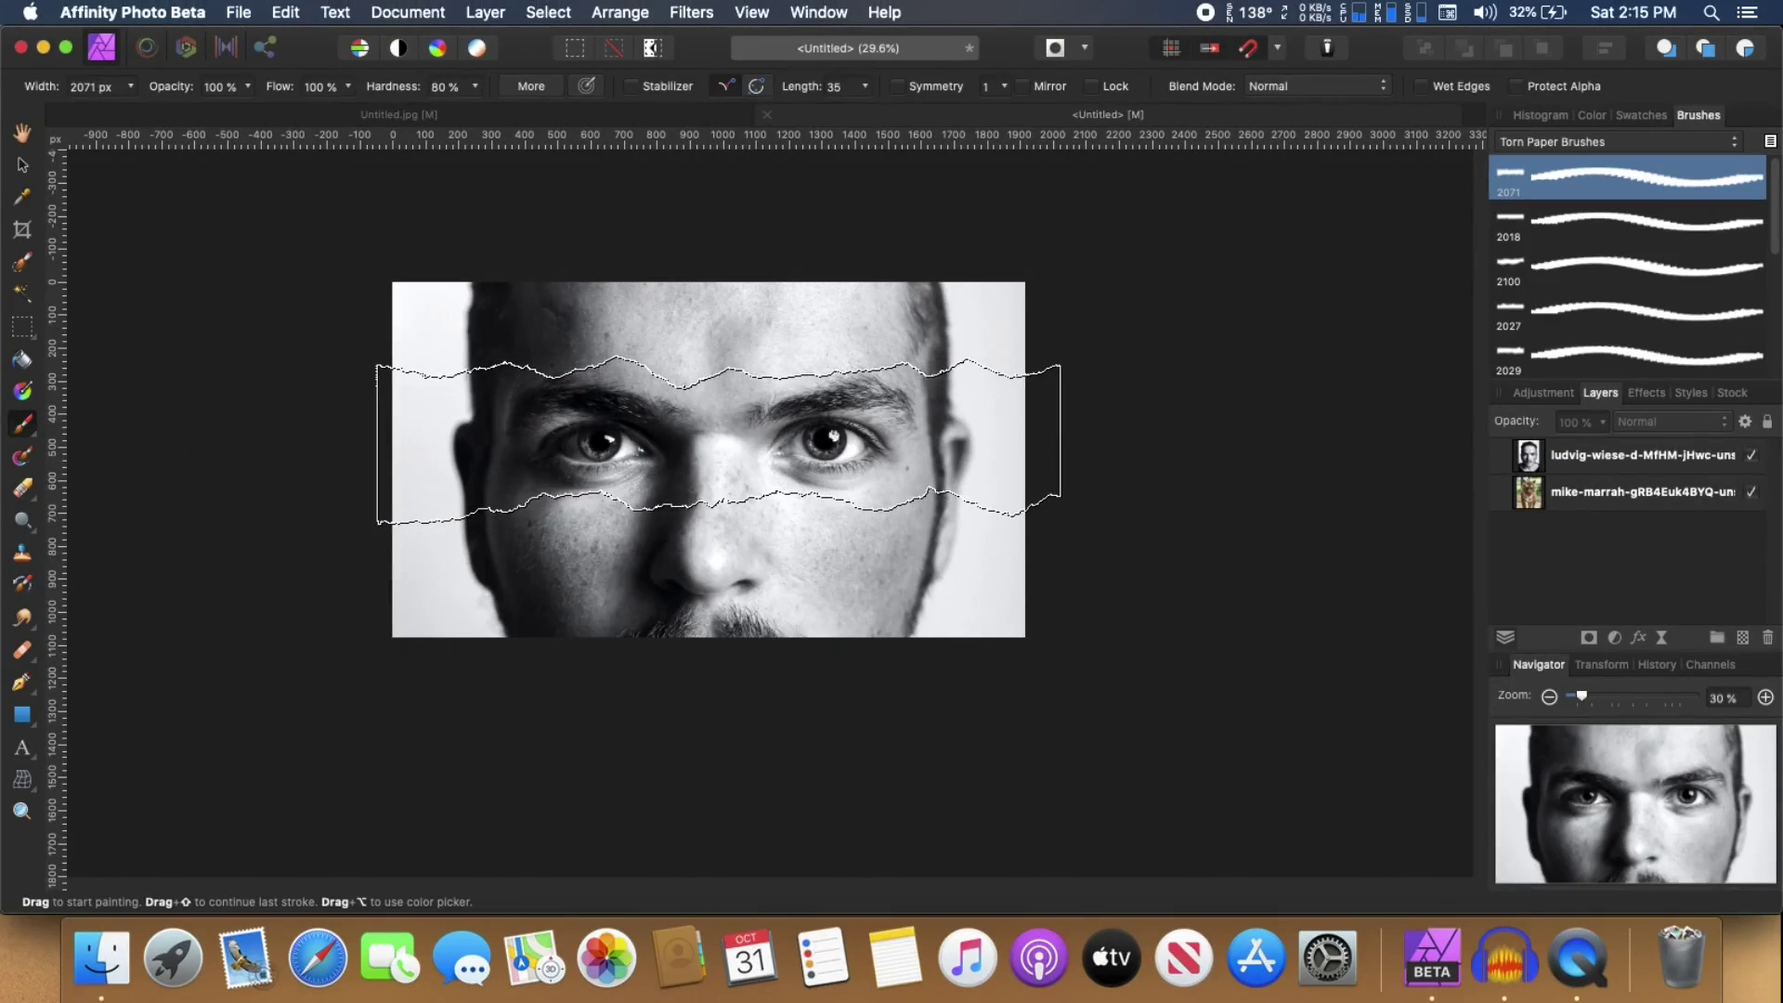
pyautogui.click(1584, 470)
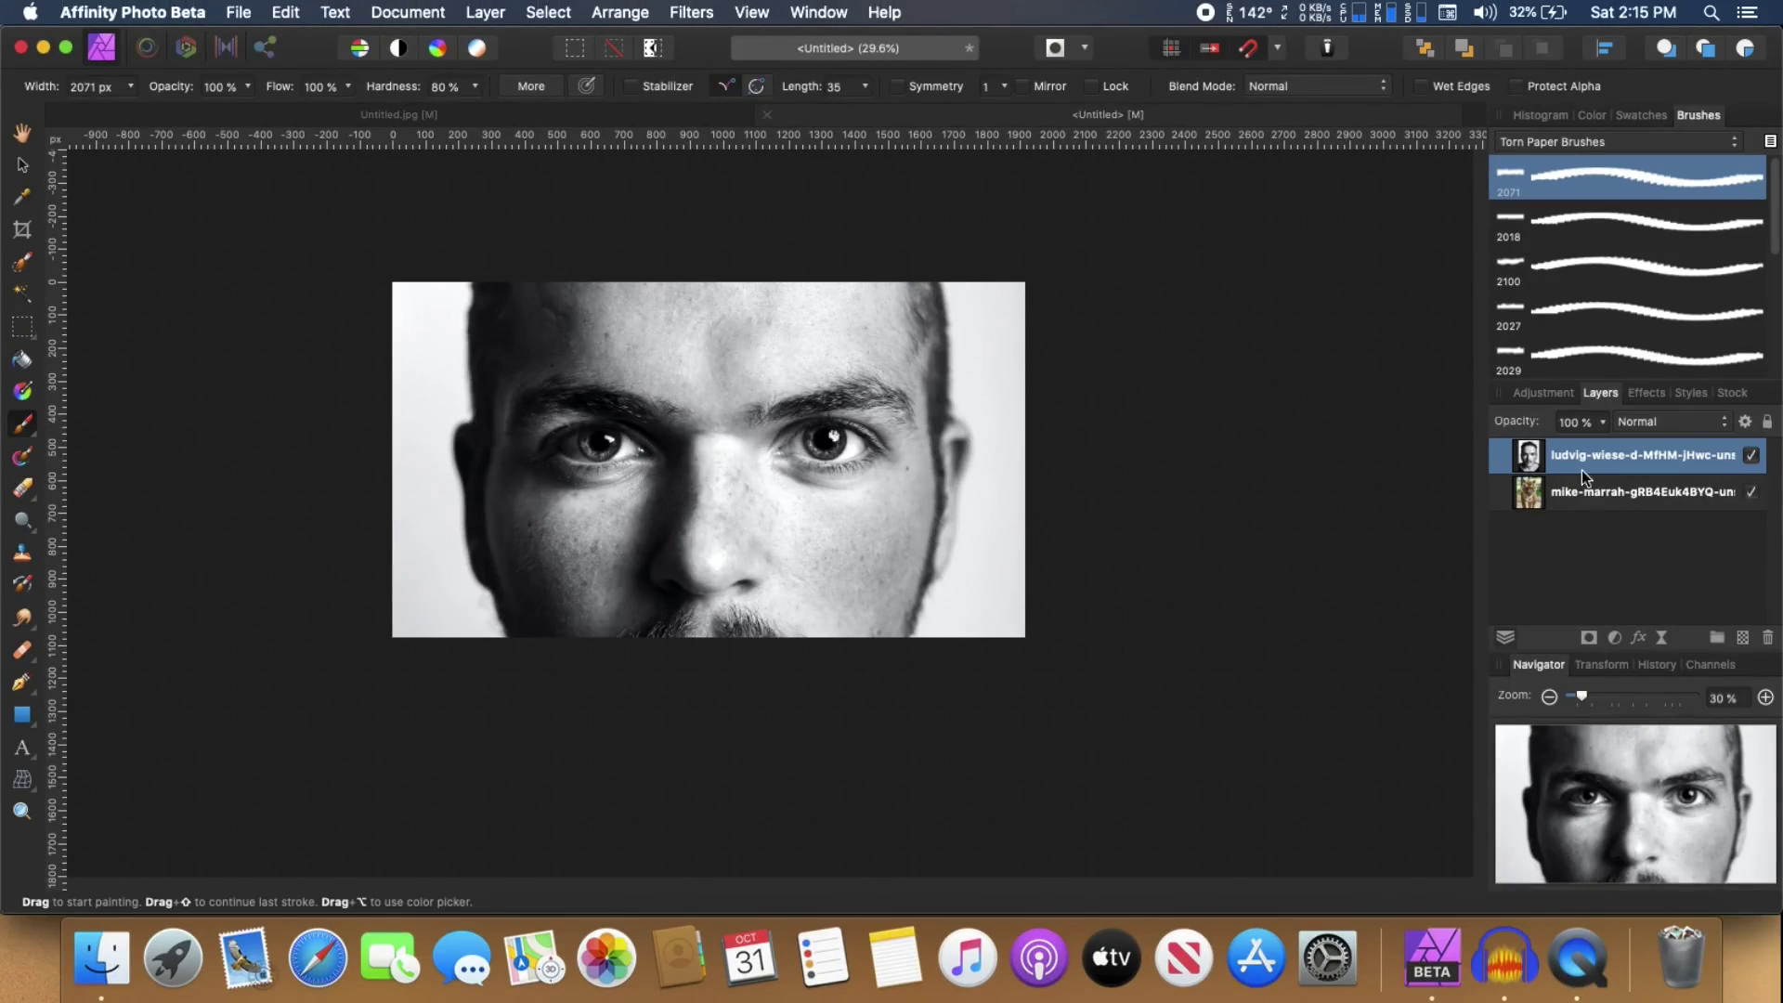
# Add a mask to the portrait layer and select it for painting.
pyautogui.click(1751, 457)
pyautogui.click(1750, 456)
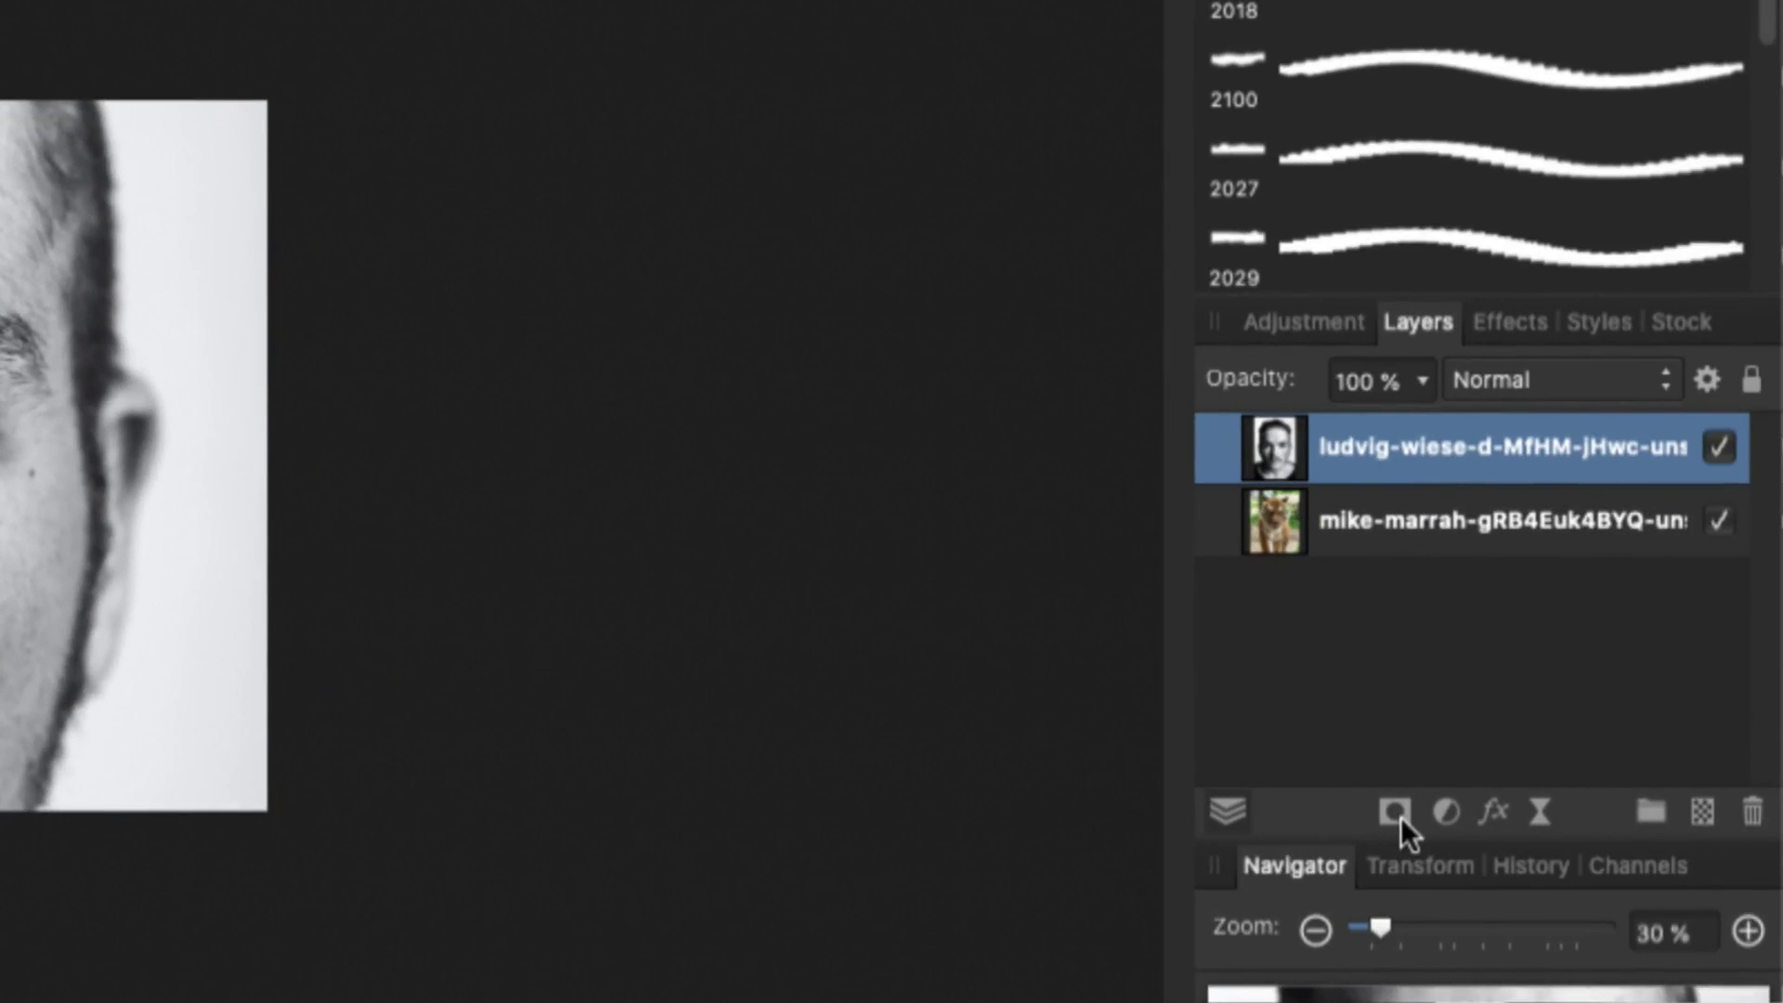
pyautogui.click(1395, 811)
pyautogui.click(1331, 530)
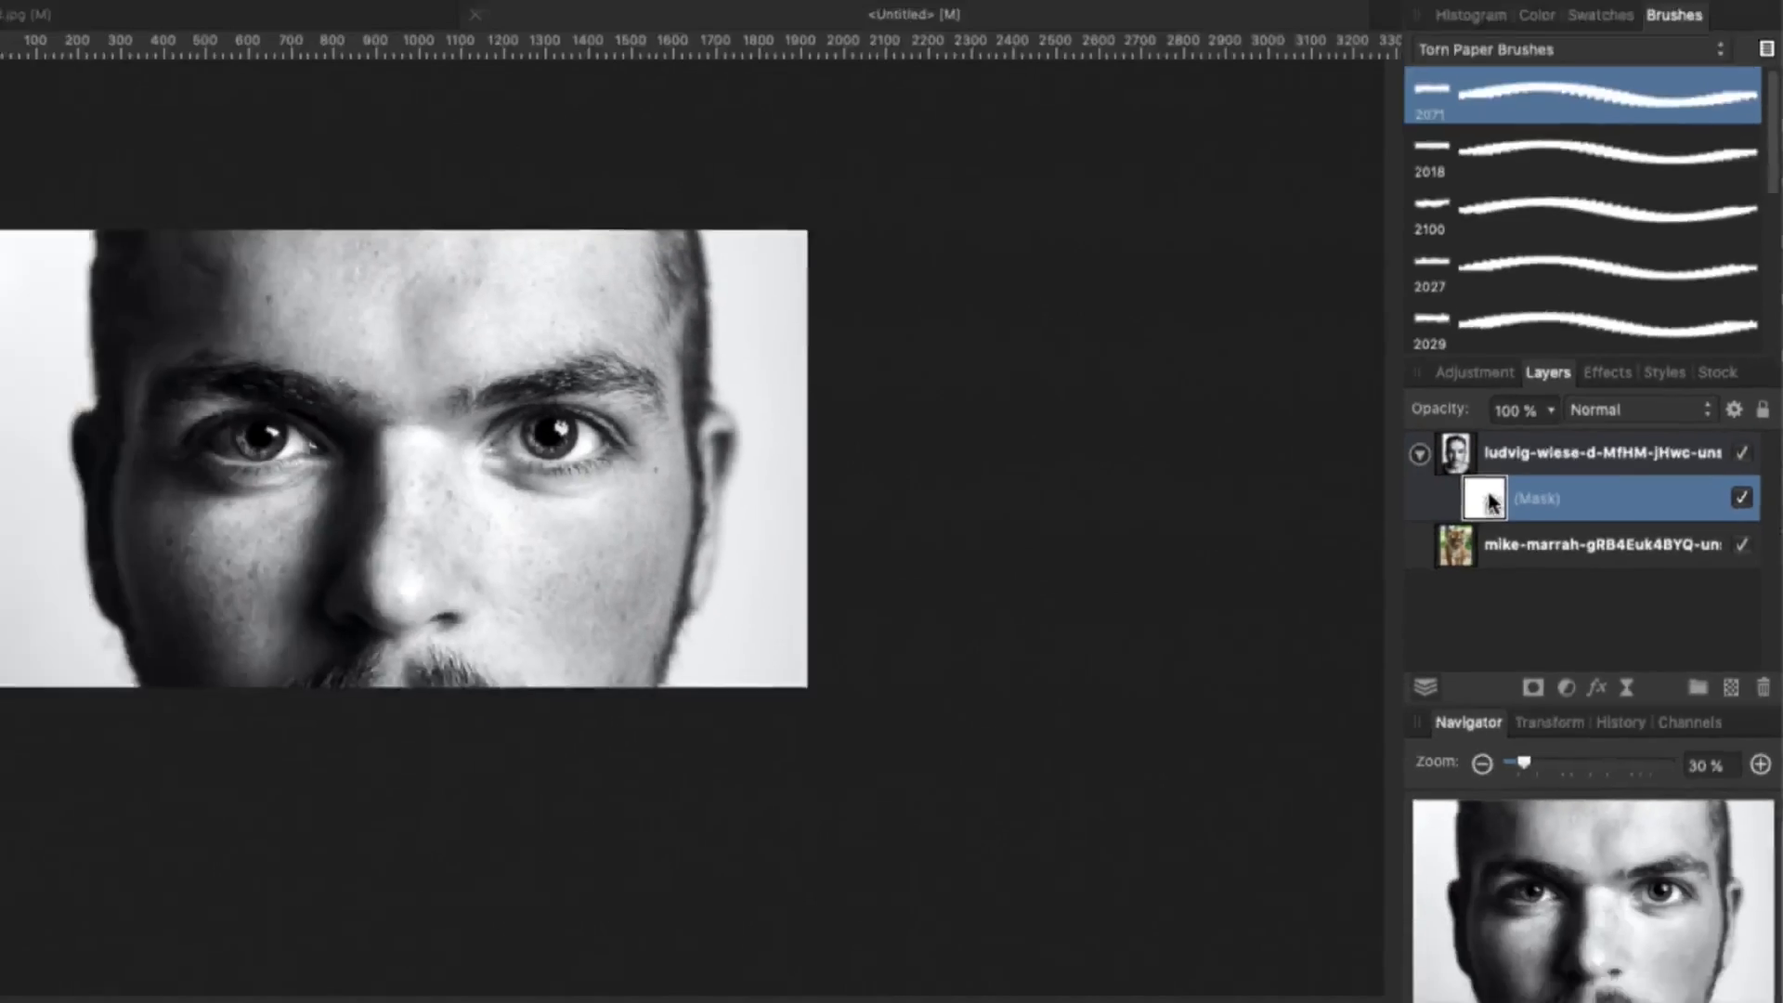
# Paint black torn-paper strokes across the eyes with an enlarged brush 2071, revealing the tiger's eyes.
pyautogui.moveTo(798, 436); pyautogui.dragTo(937, 455)
pyautogui.moveTo(650, 455); pyautogui.dragTo(712, 441)
pyautogui.press('super+z')
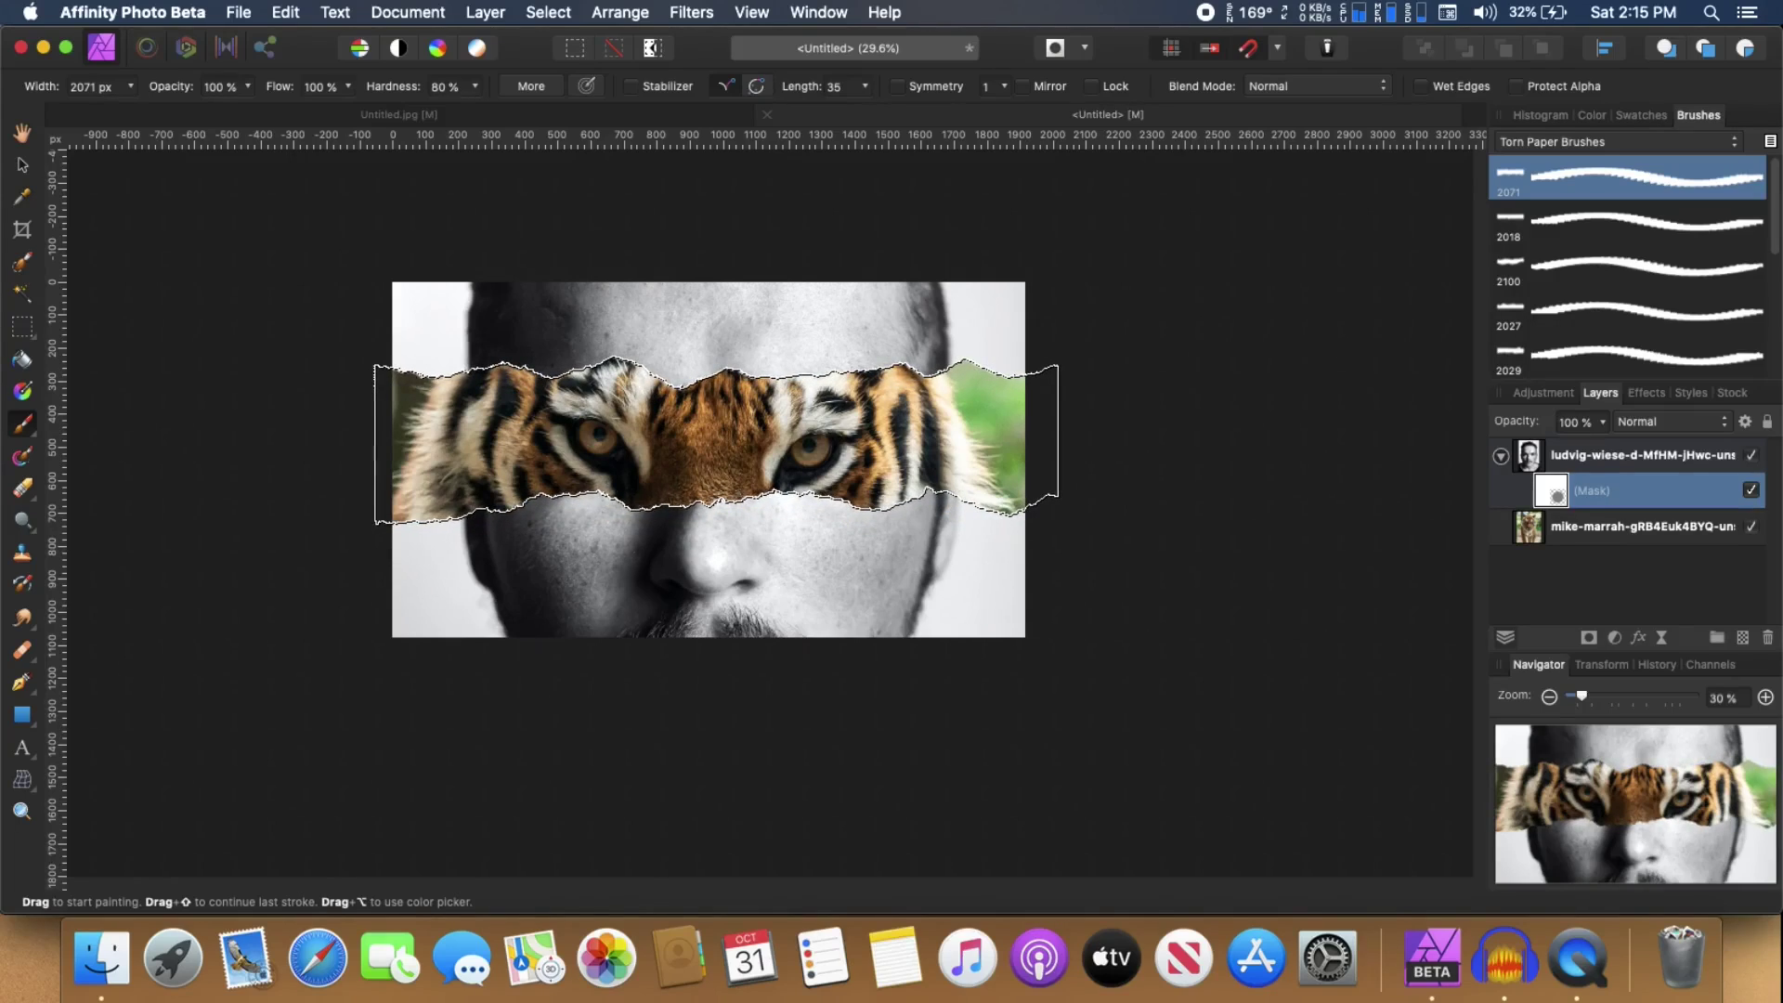
pyautogui.press('super+z')
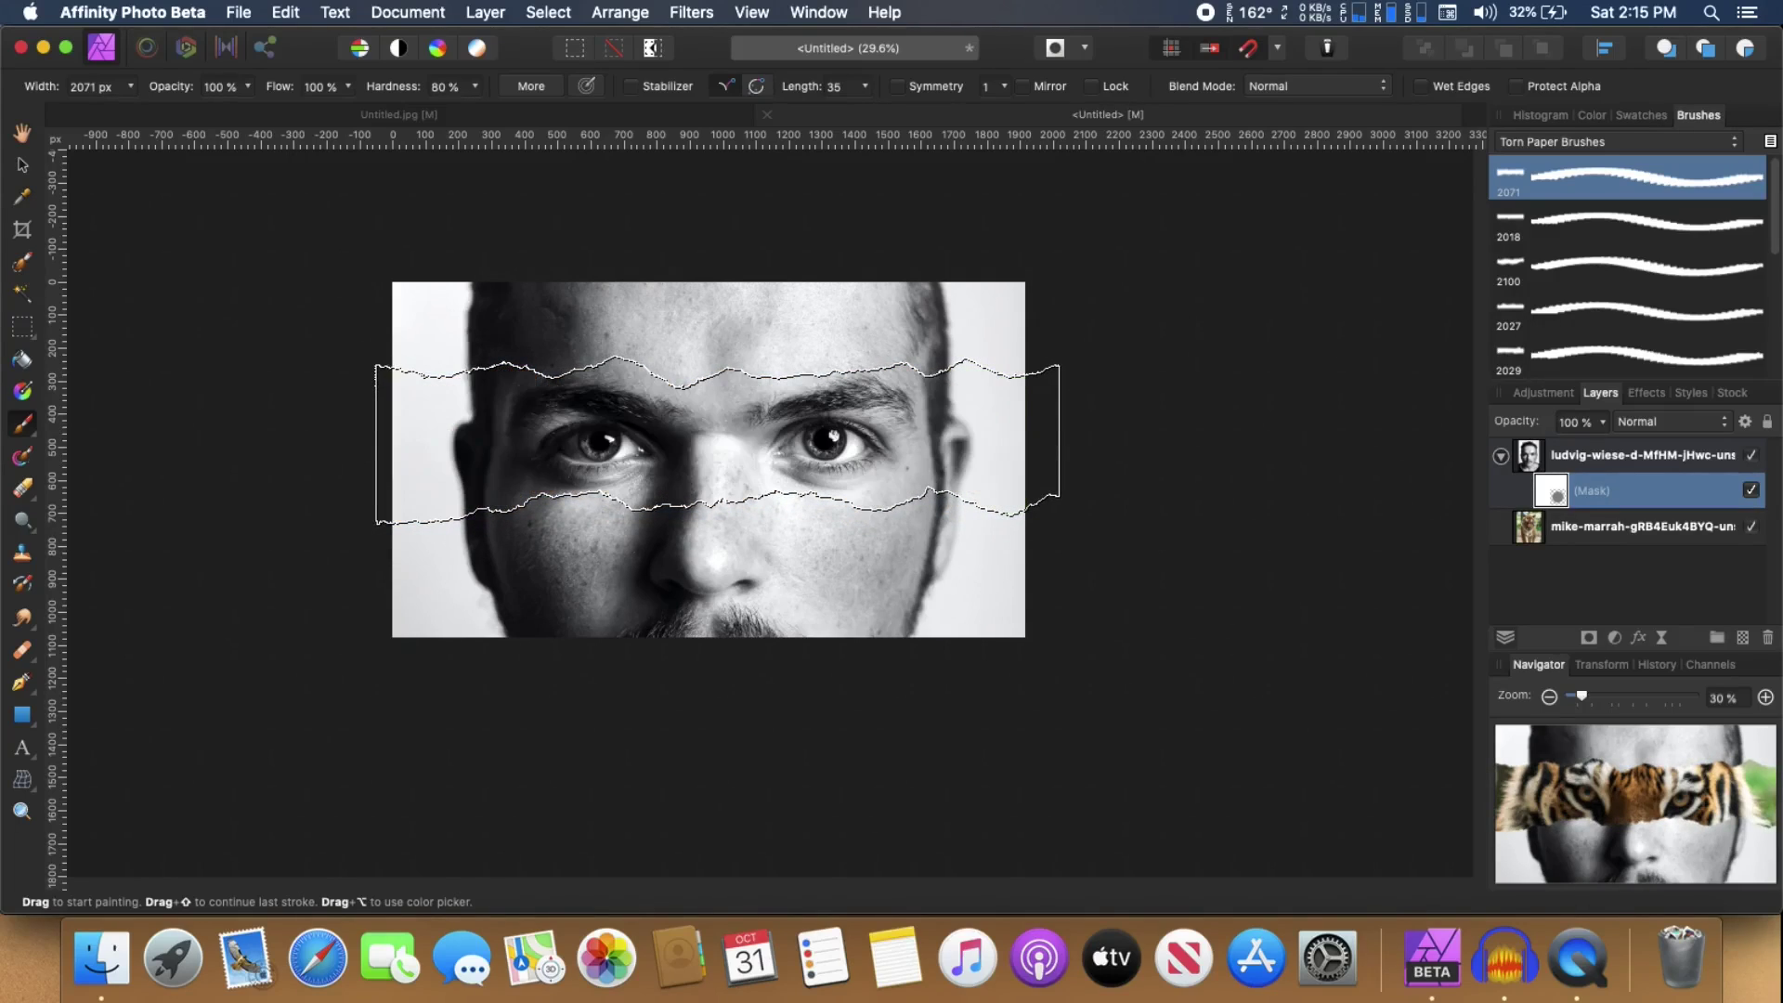
pyautogui.click(716, 443)
pyautogui.press(']')
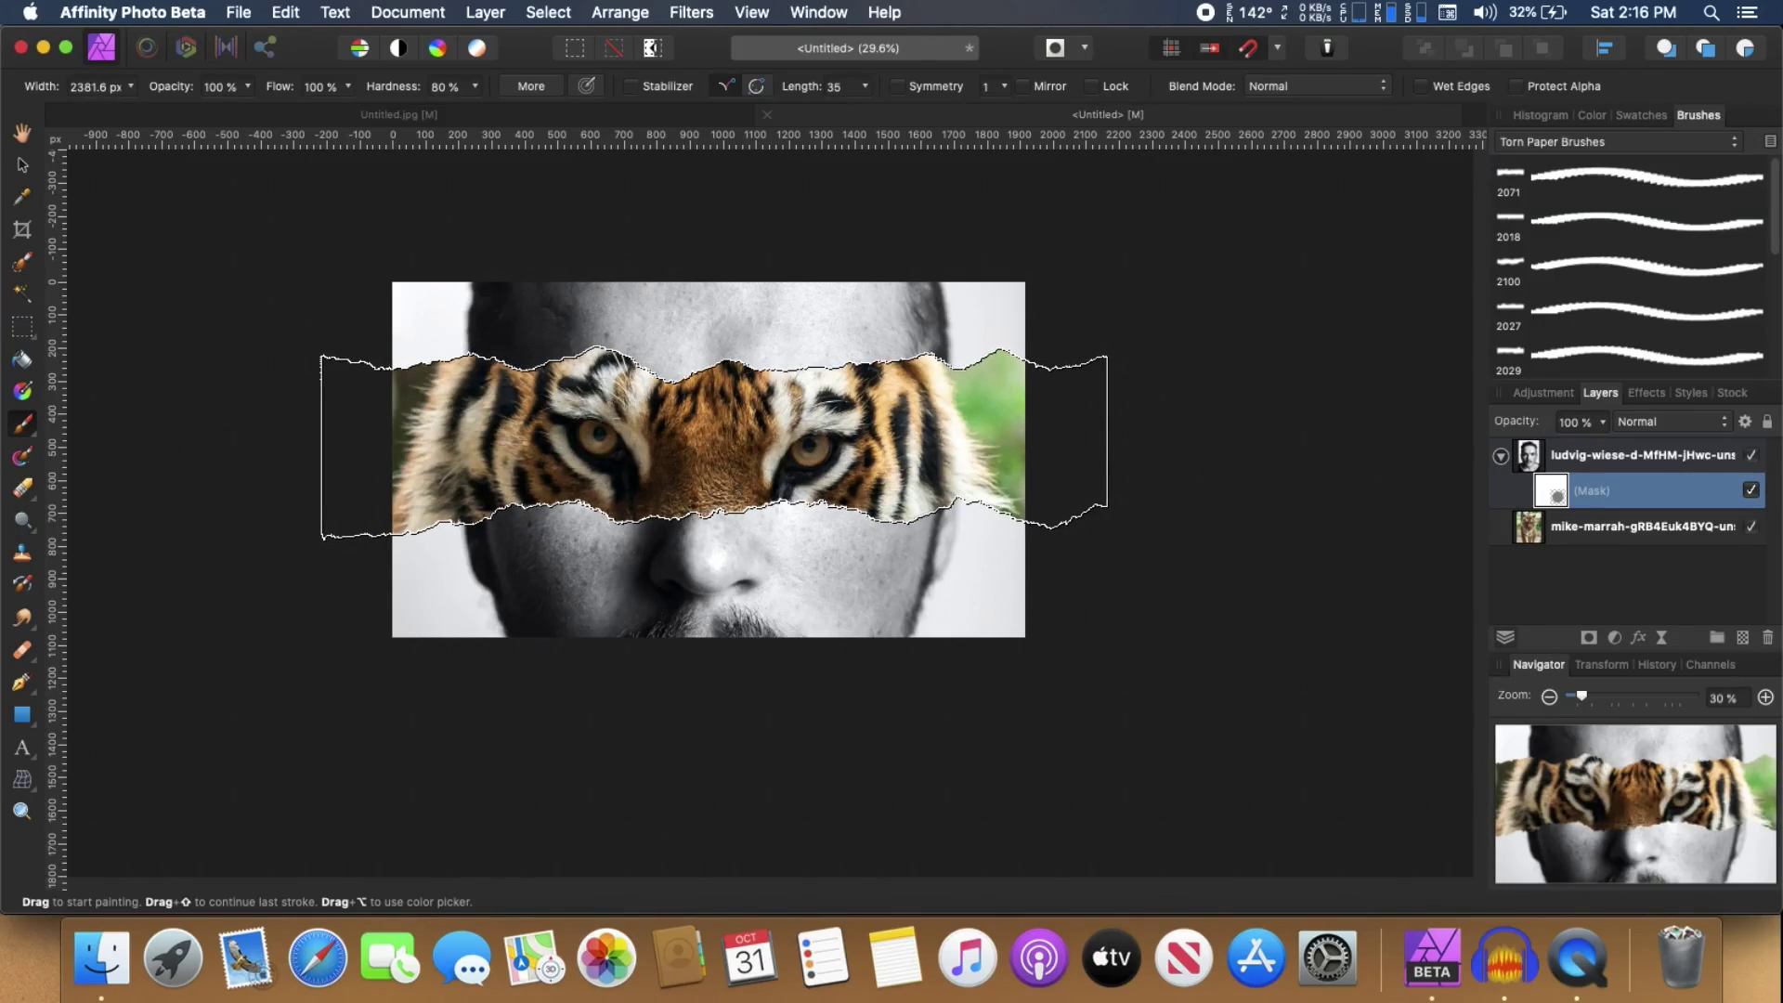
pyautogui.moveTo(714, 445)
pyautogui.mouseDown()
pyautogui.moveTo(716, 569)
pyautogui.moveTo(754, 453)
pyautogui.mouseUp()
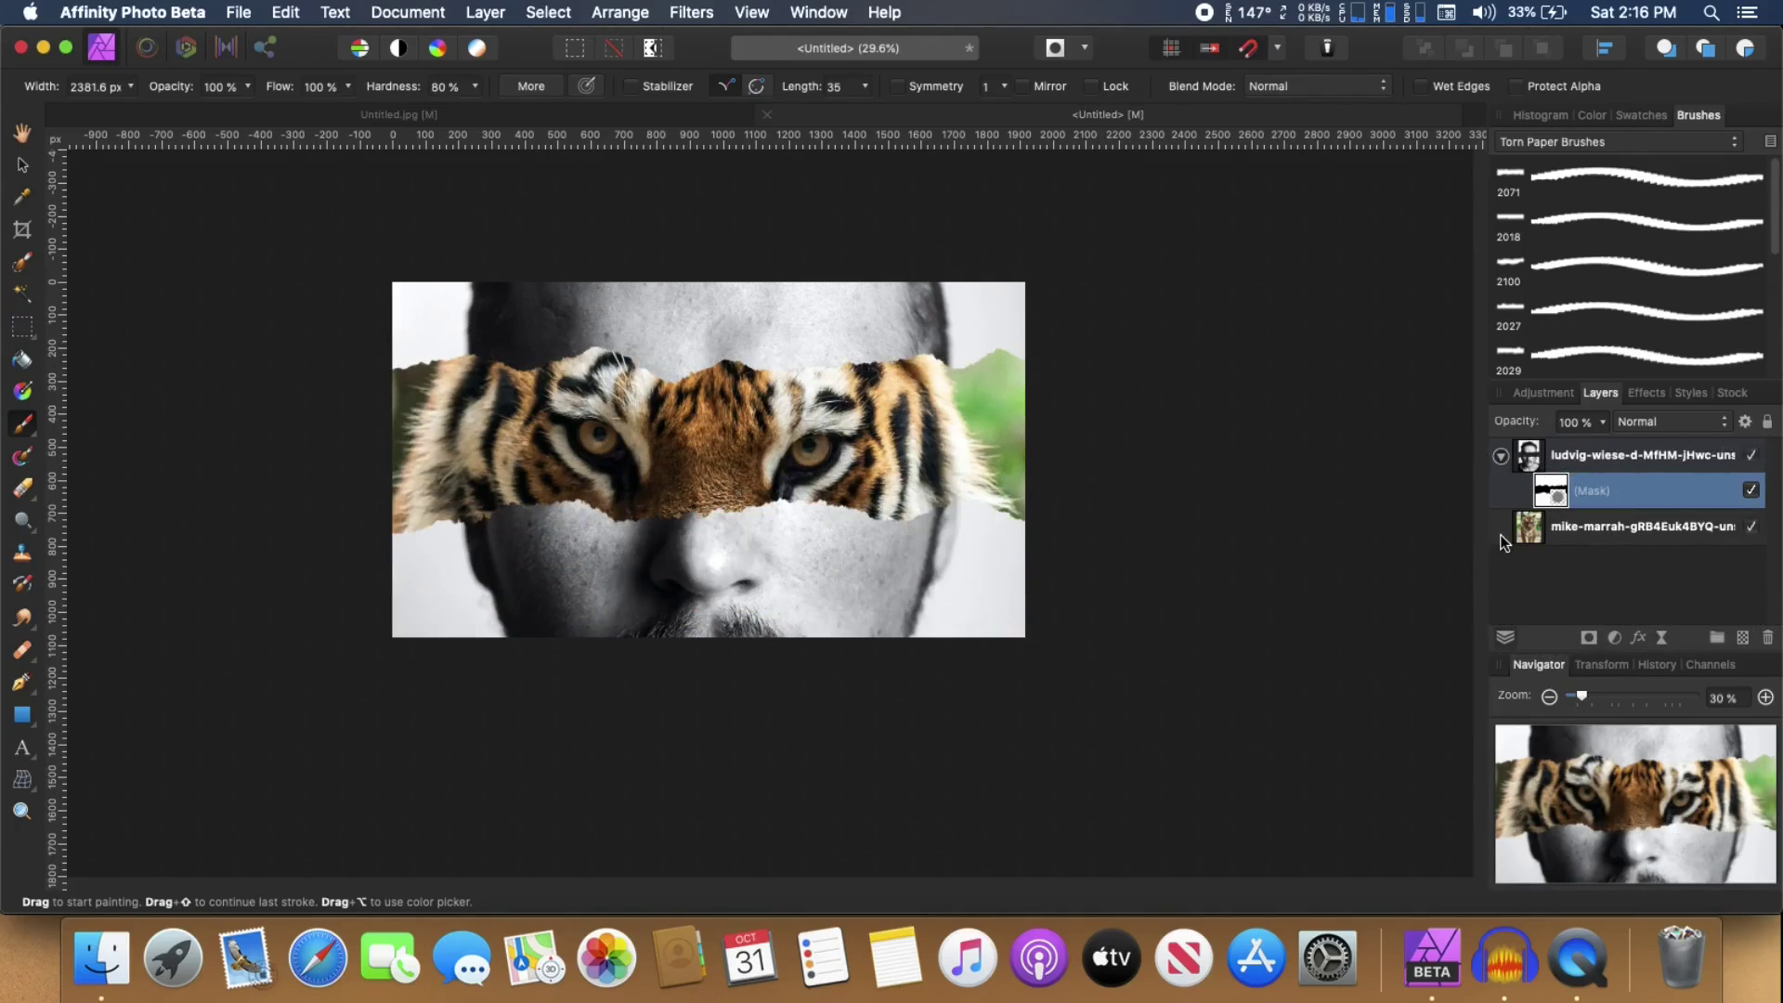
# Add a new pixel layer directly above the tiger layer.
pyautogui.click(1572, 465)
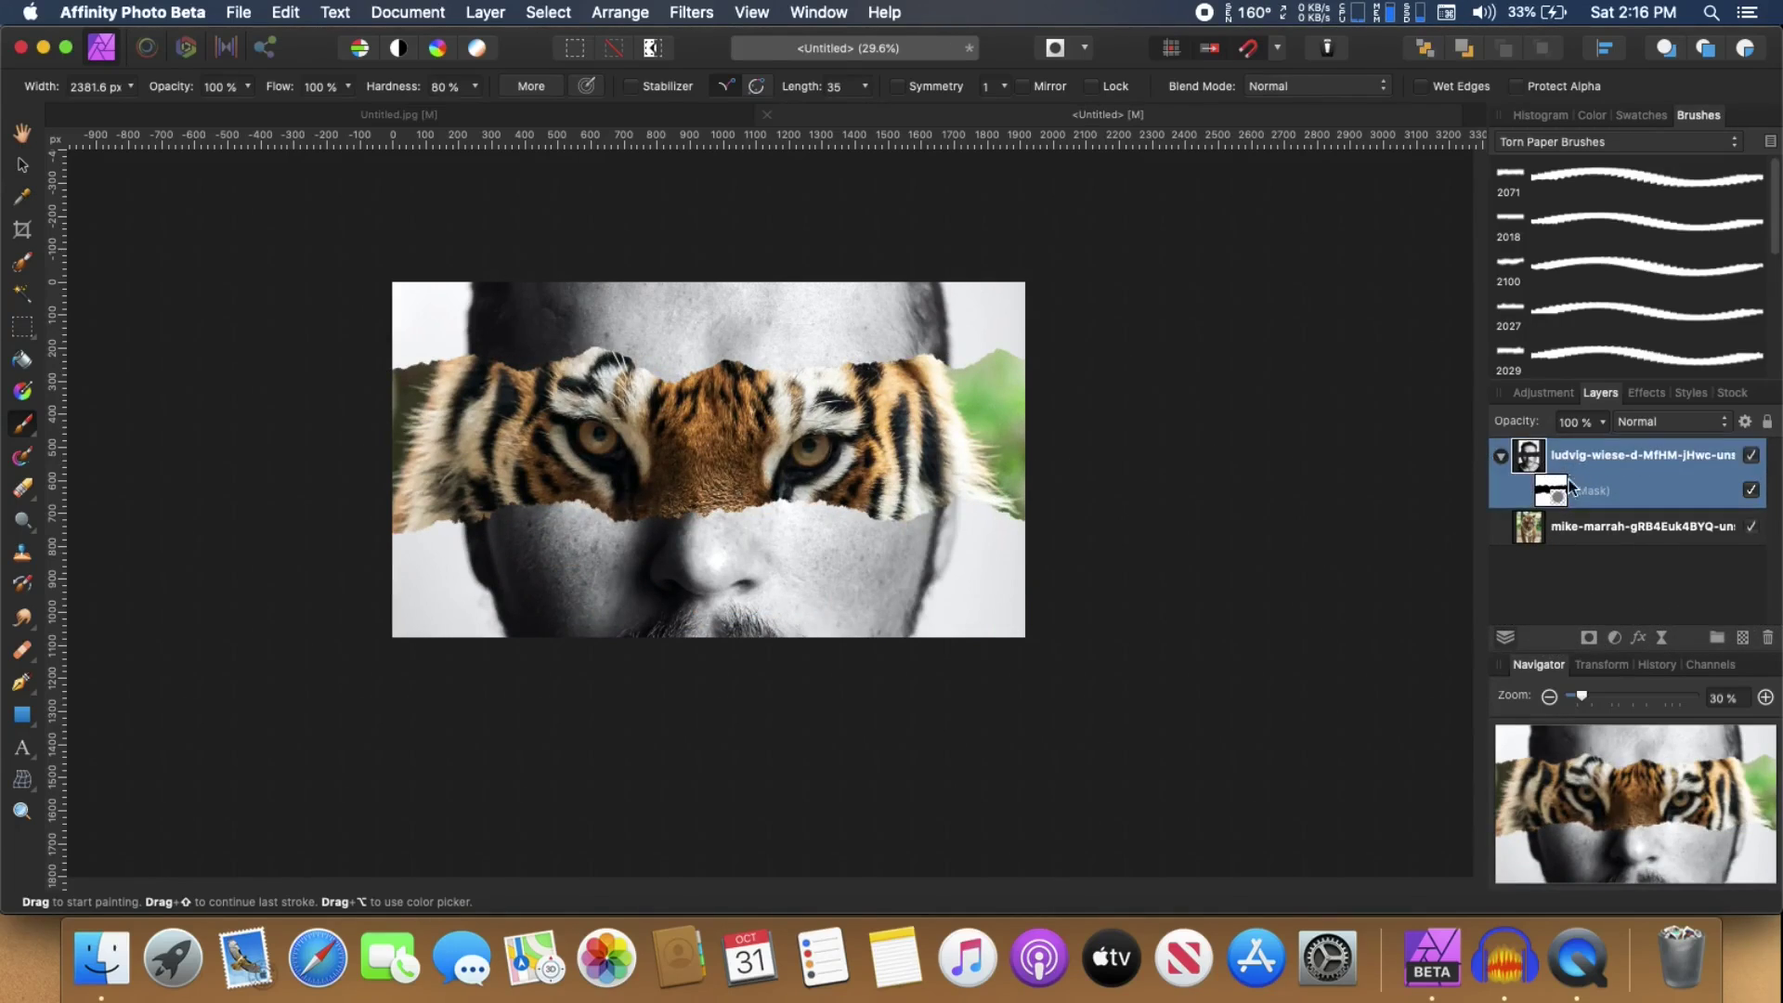
pyautogui.click(1564, 530)
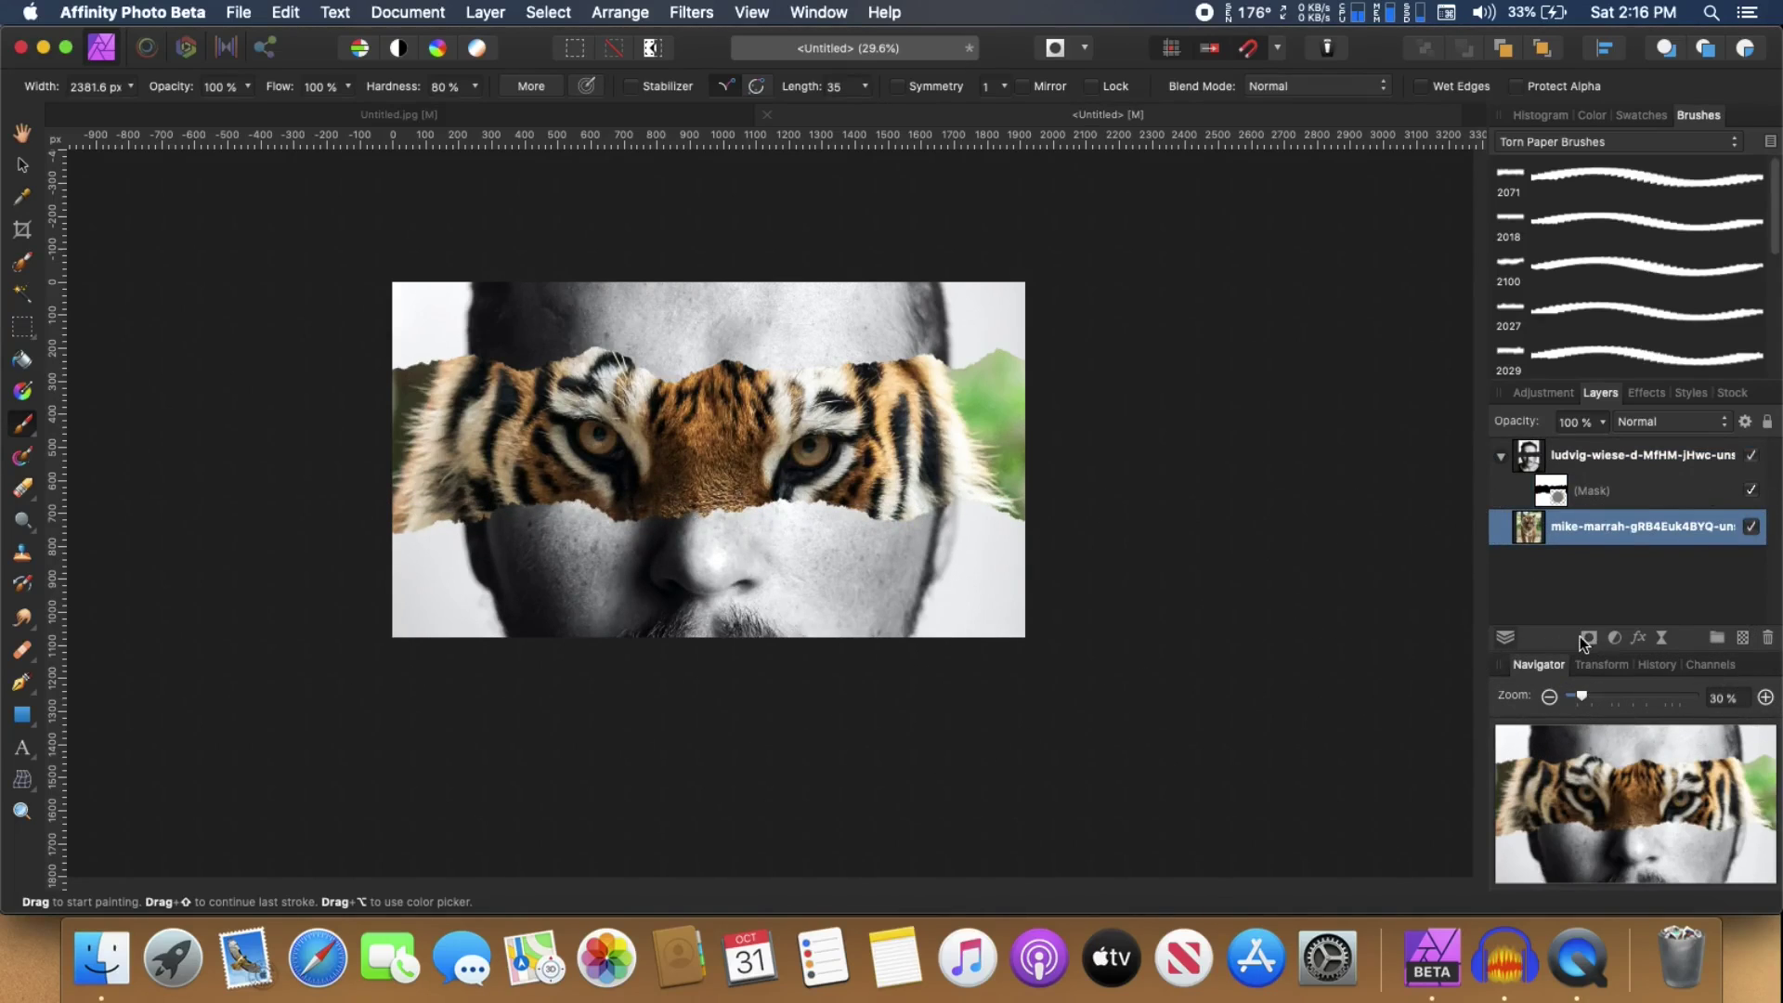
pyautogui.click(1752, 525)
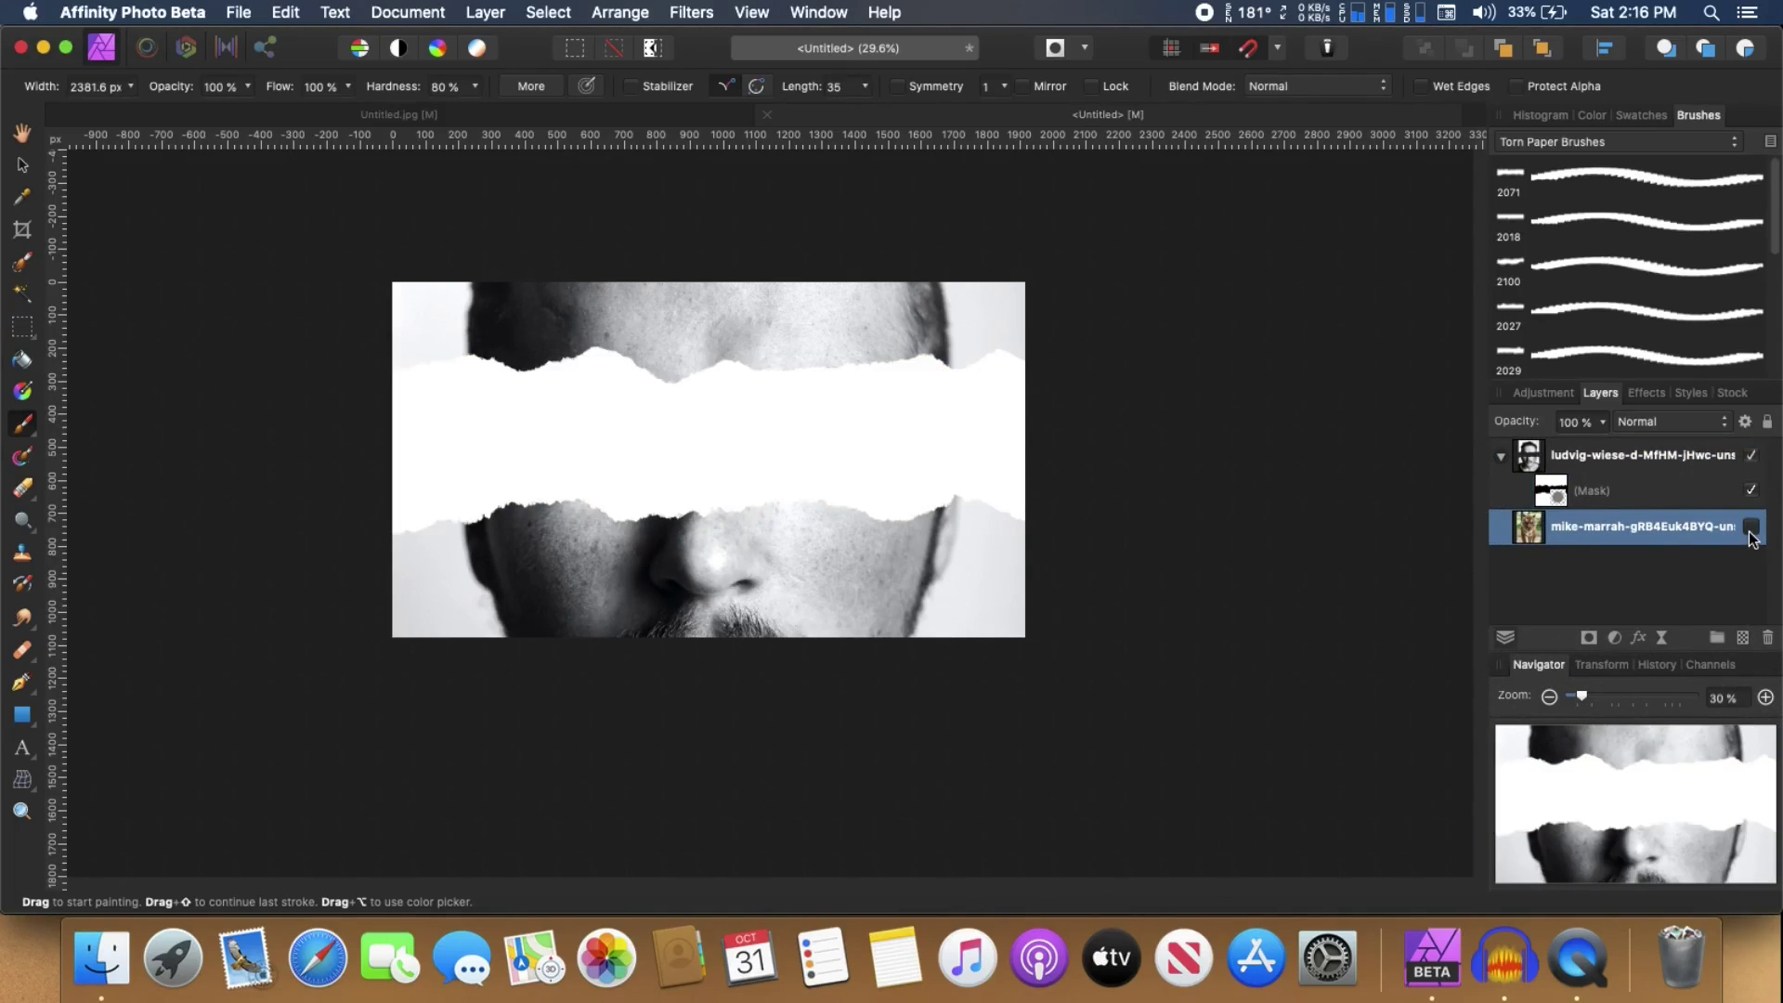
pyautogui.click(1751, 526)
pyautogui.click(1744, 639)
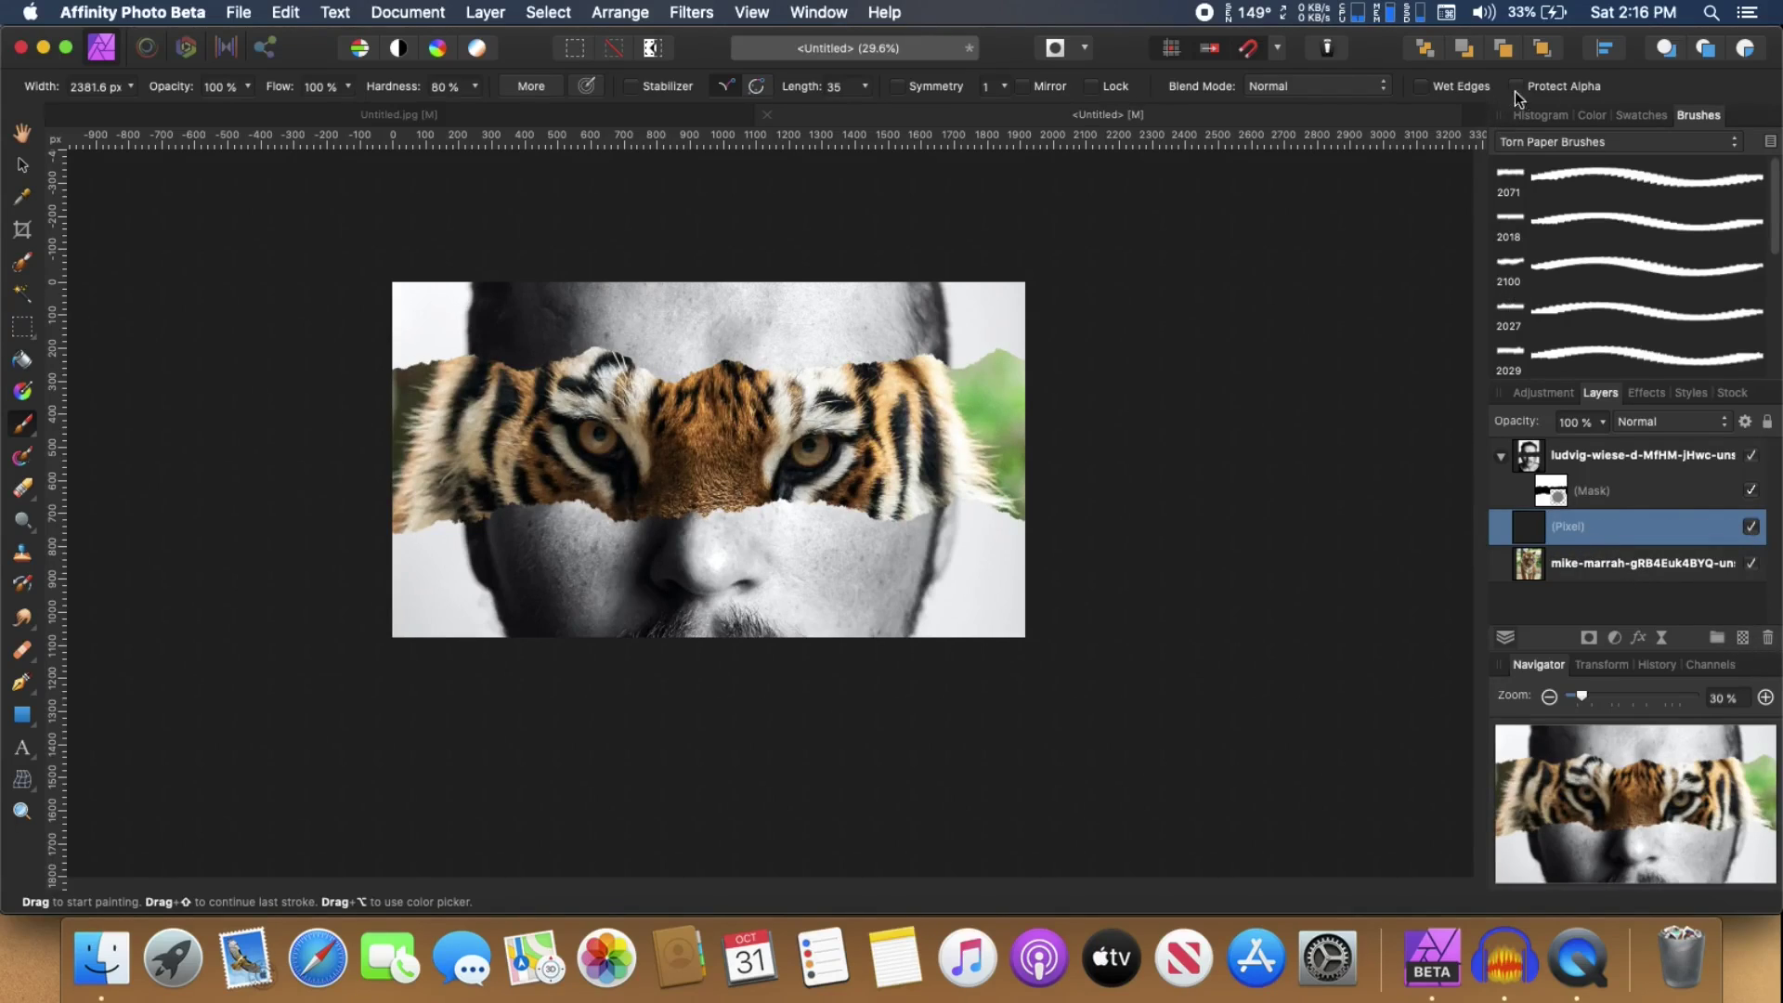
# Switch the colour to white and paint a wide torn-paper band across the eyes.
pyautogui.click(1590, 115)
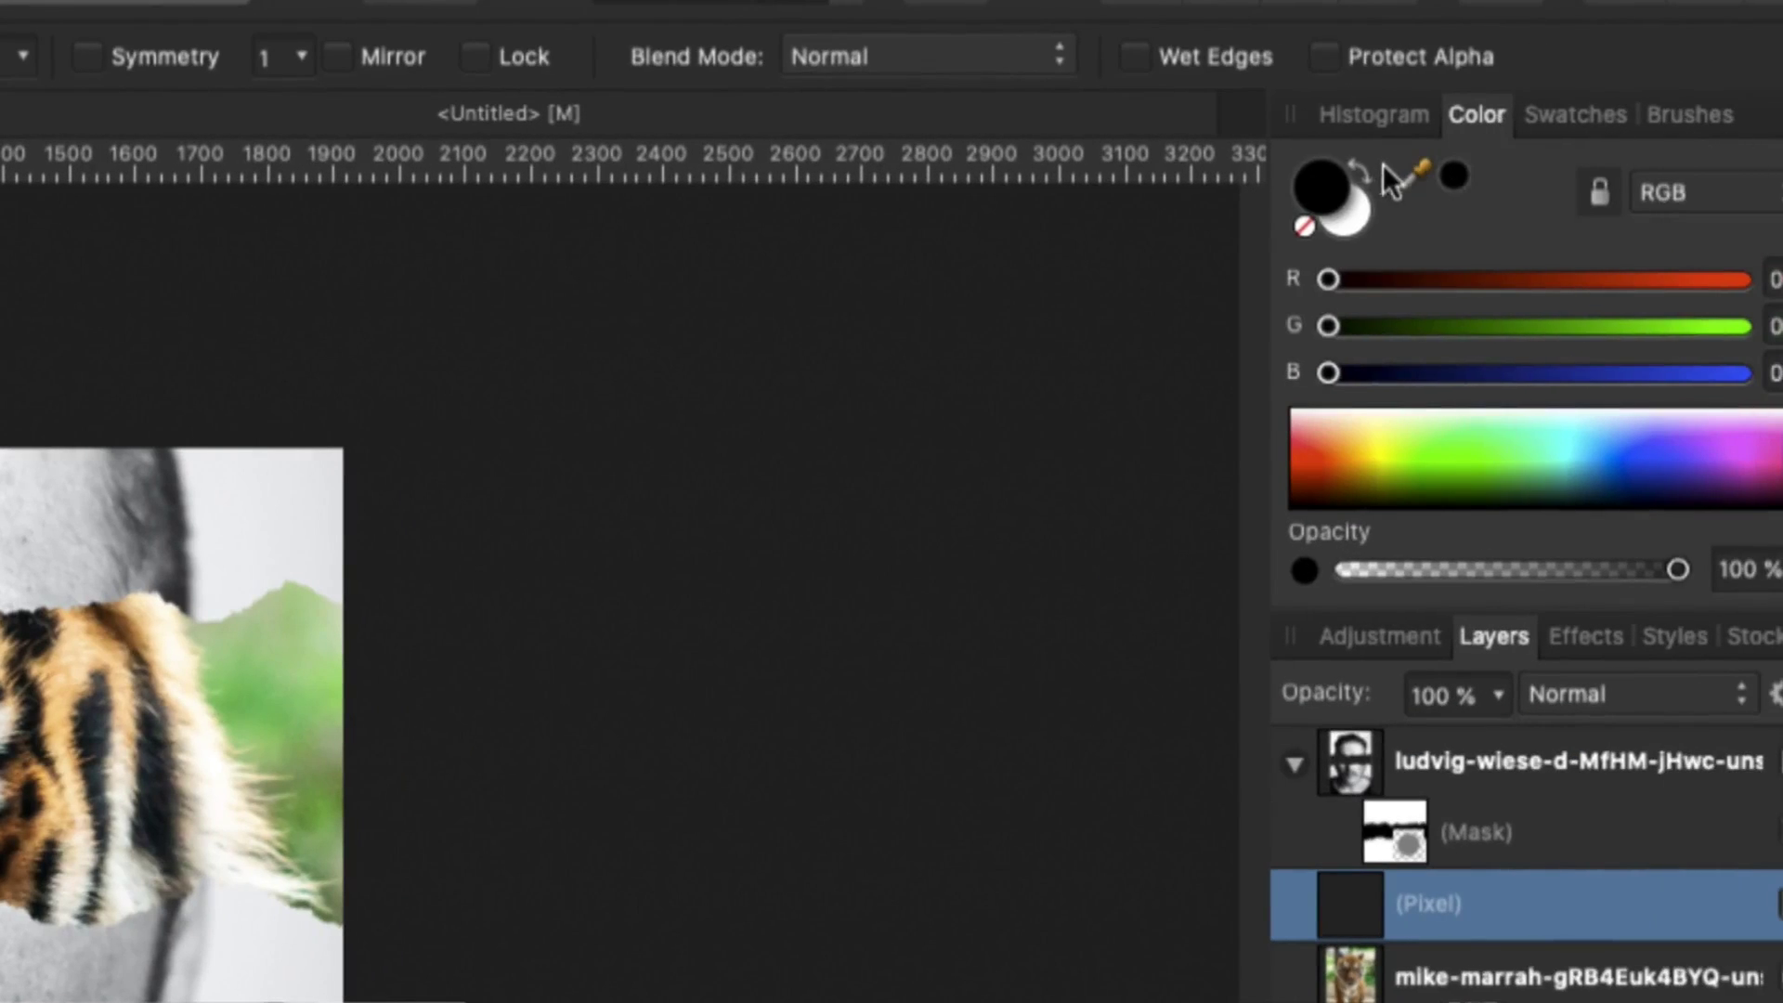
pyautogui.click(1369, 173)
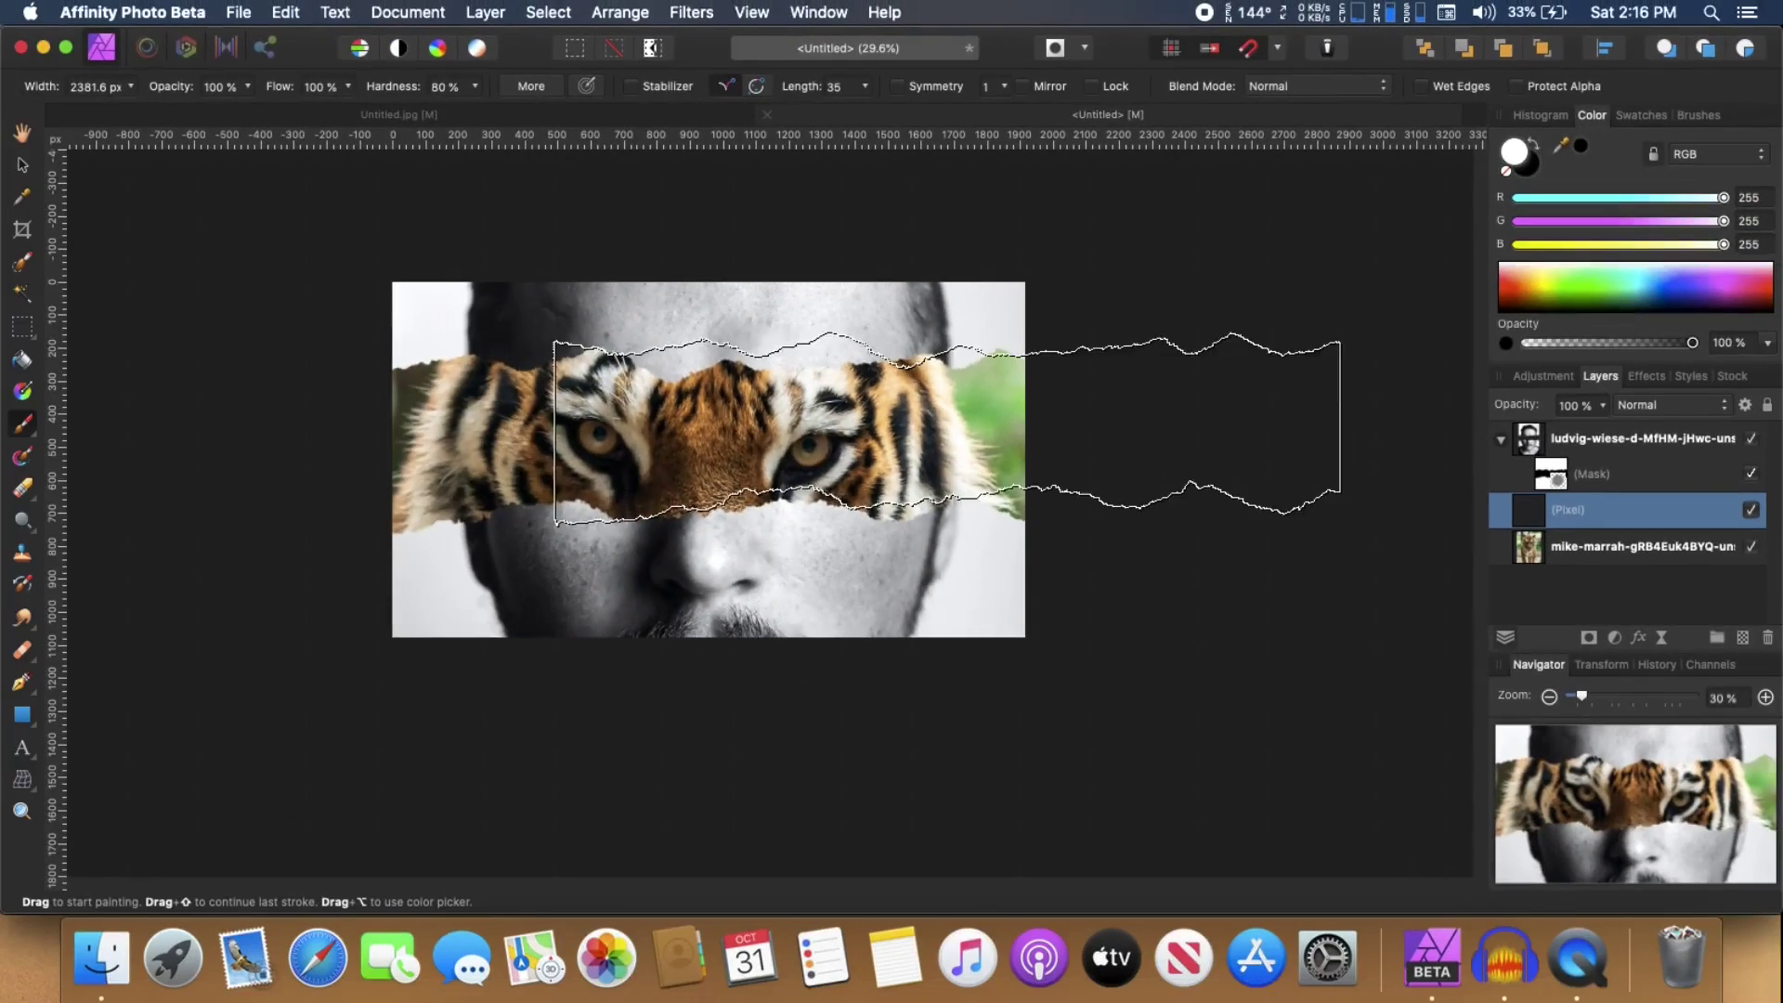
pyautogui.moveTo(0, 795); pyautogui.dragTo(0, 805)
pyautogui.press(']')
pyautogui.press(']')
pyautogui.press(']')
pyautogui.press(']')
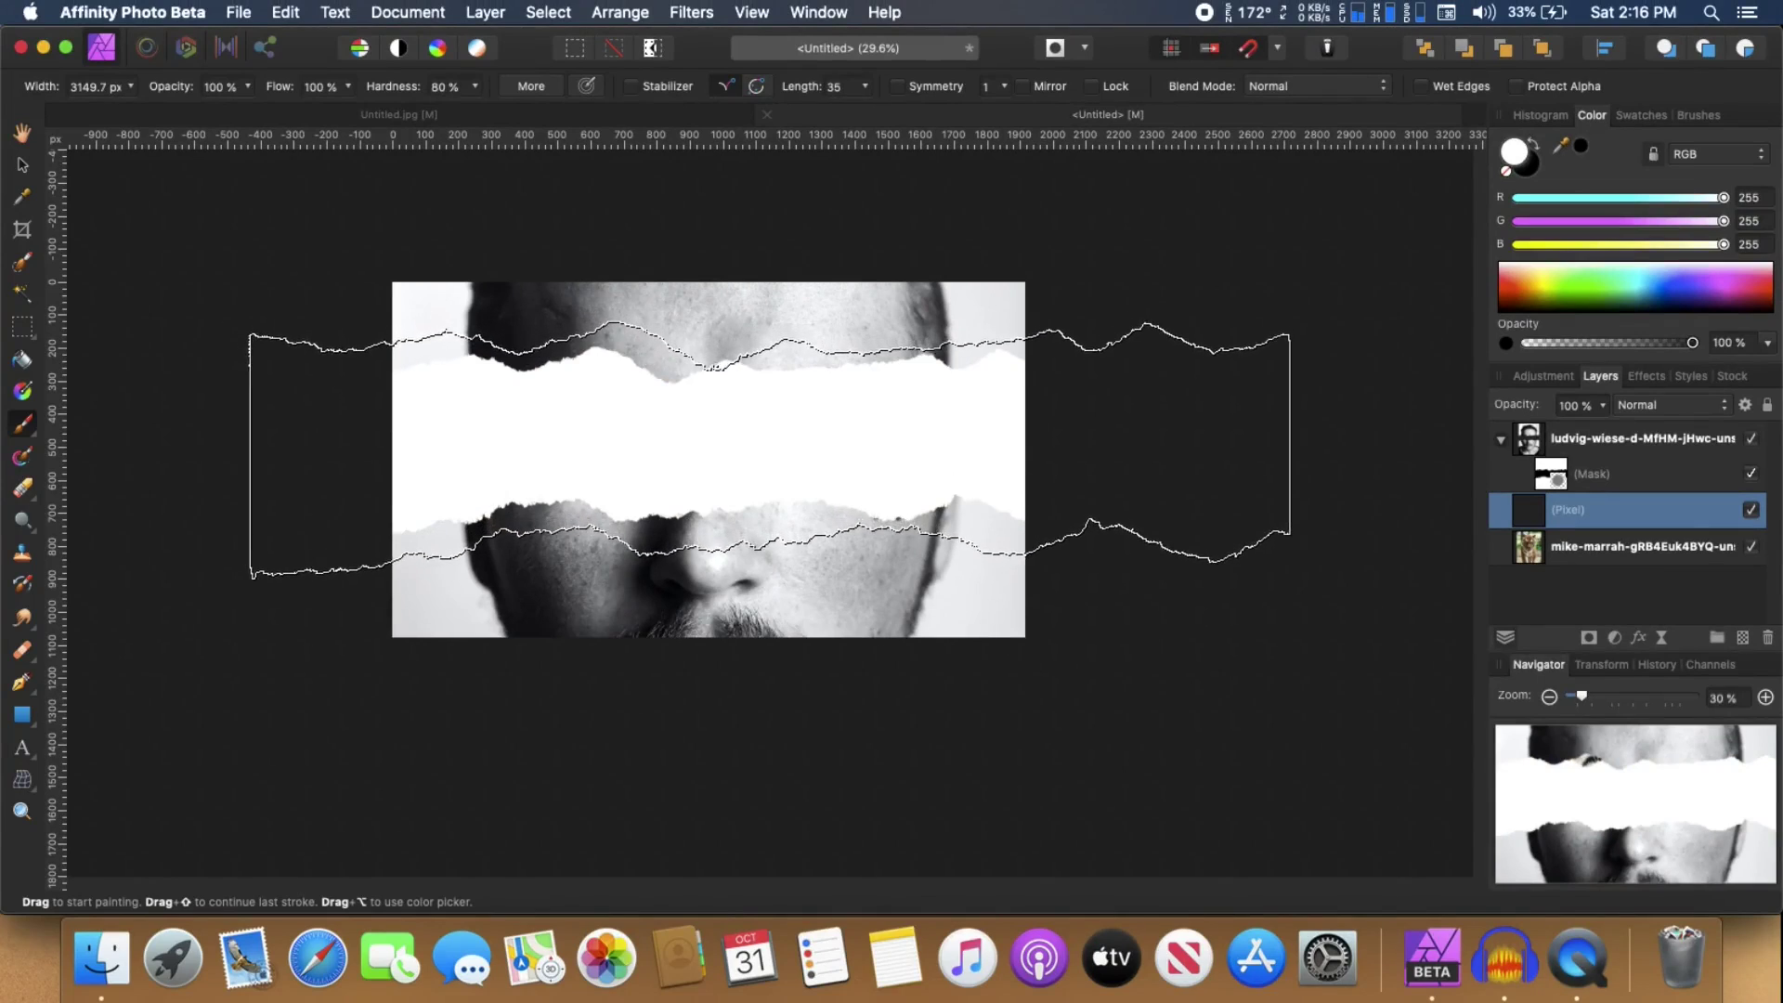
pyautogui.moveTo(771, 455)
pyautogui.mouseDown()
pyautogui.moveTo(798, 455)
pyautogui.moveTo(656, 448)
pyautogui.moveTo(717, 442)
pyautogui.moveTo(687, 409)
pyautogui.mouseUp()
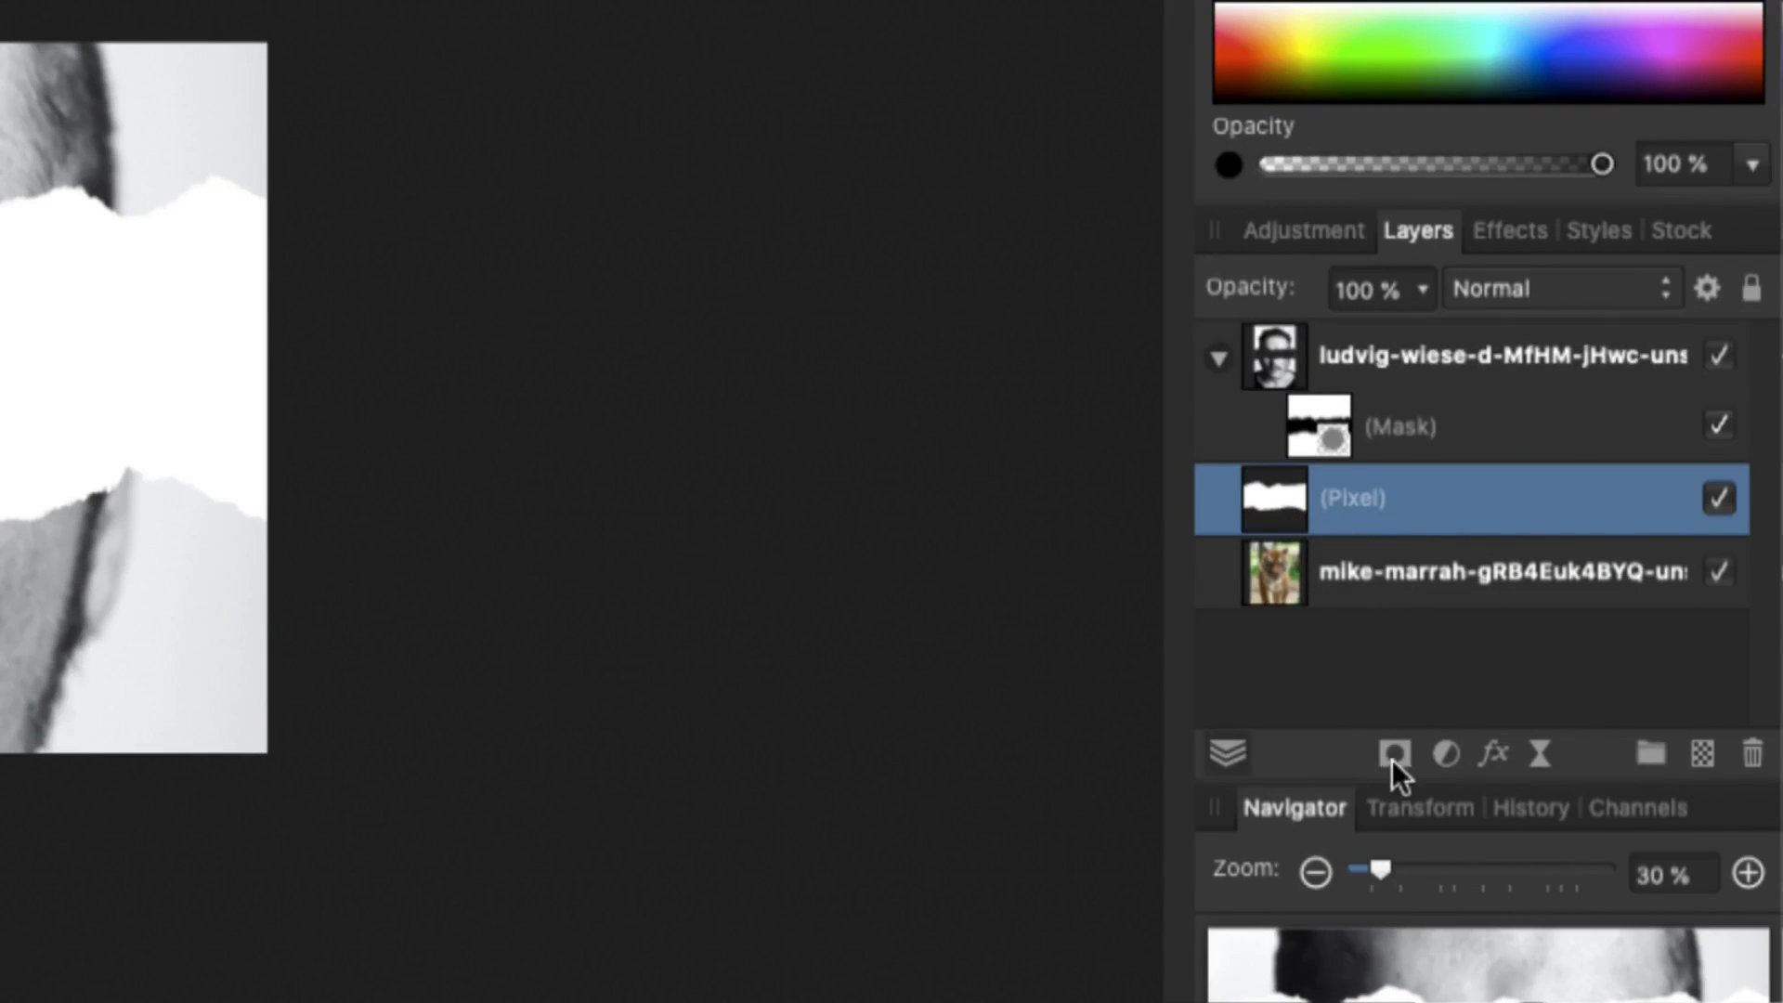
# Add a mask to the white band layer and choose Torn Paper brush 2029.
pyautogui.click(1391, 759)
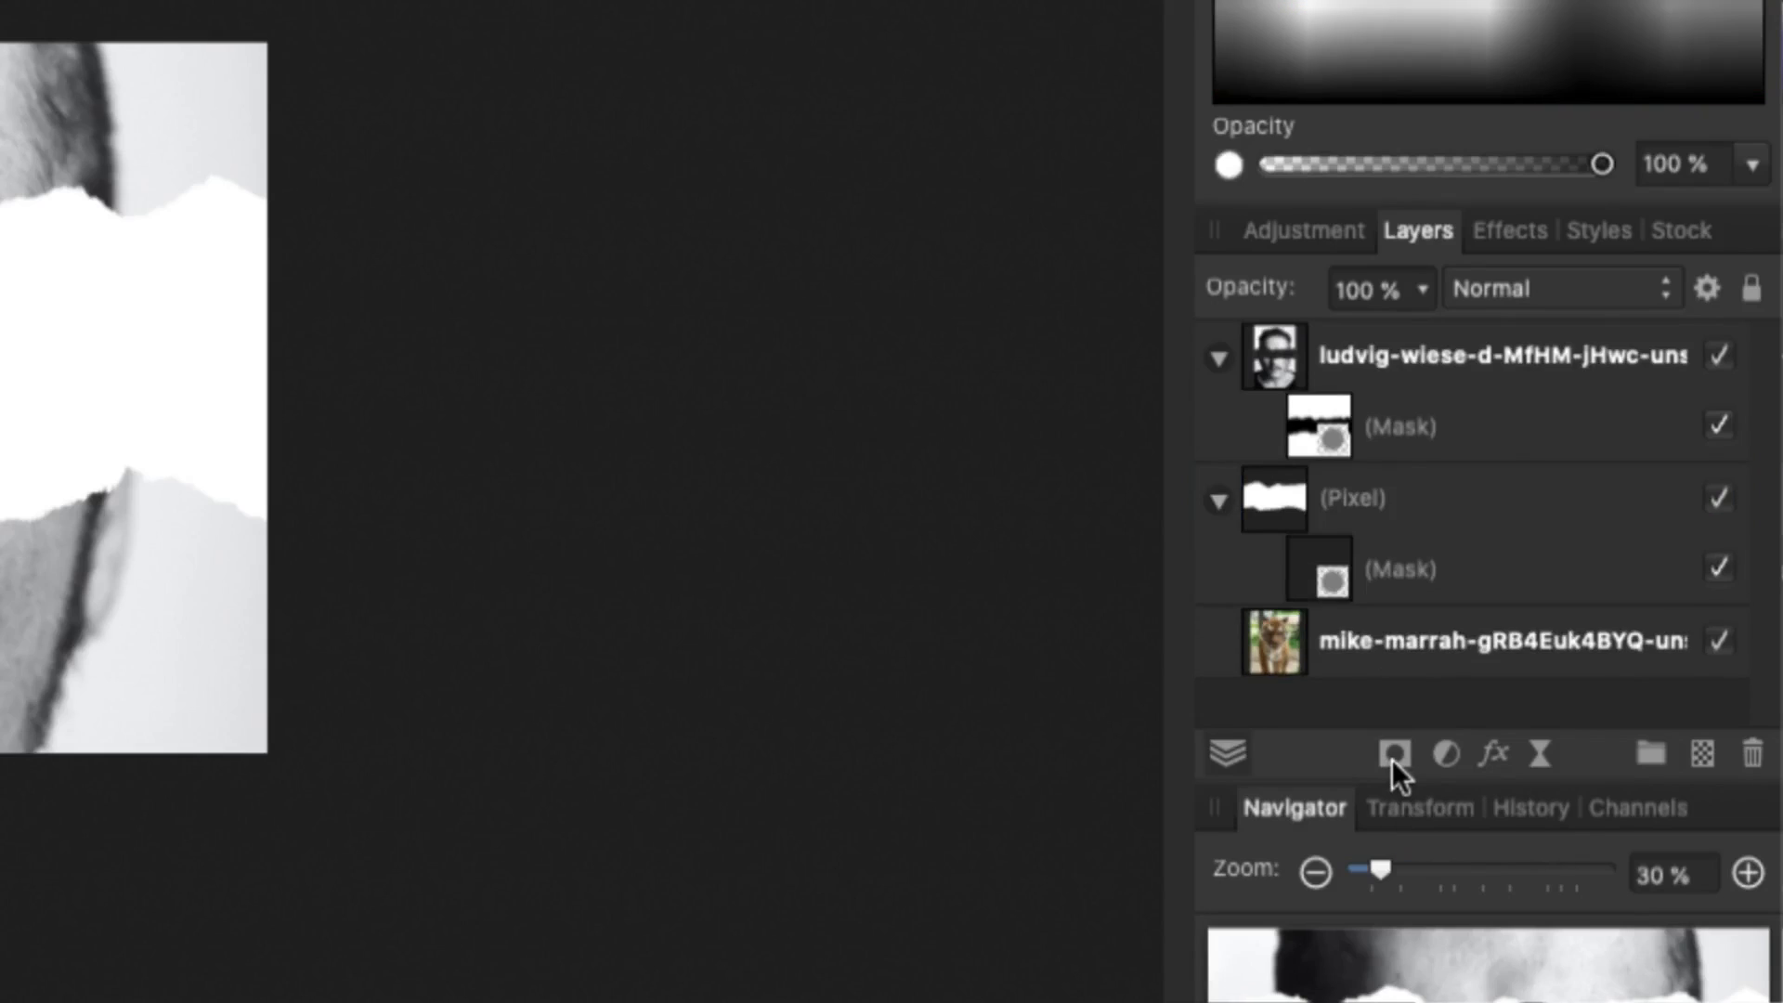
pyautogui.click(1401, 583)
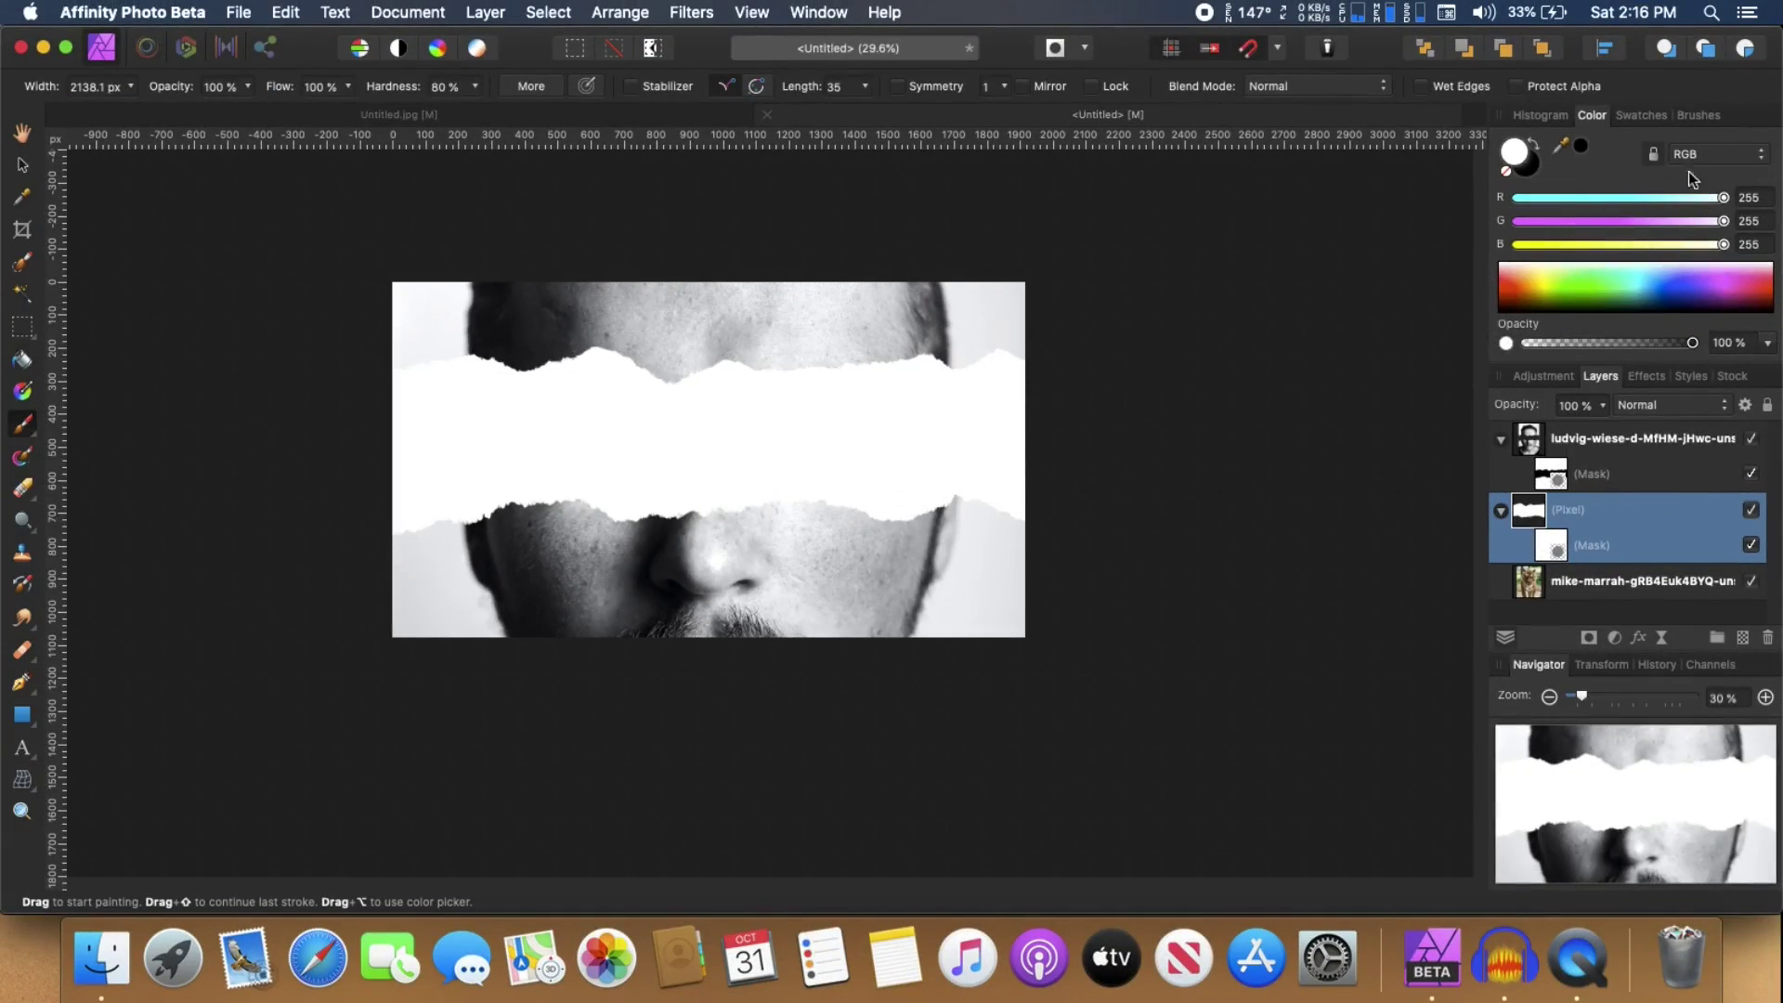
pyautogui.click(1699, 117)
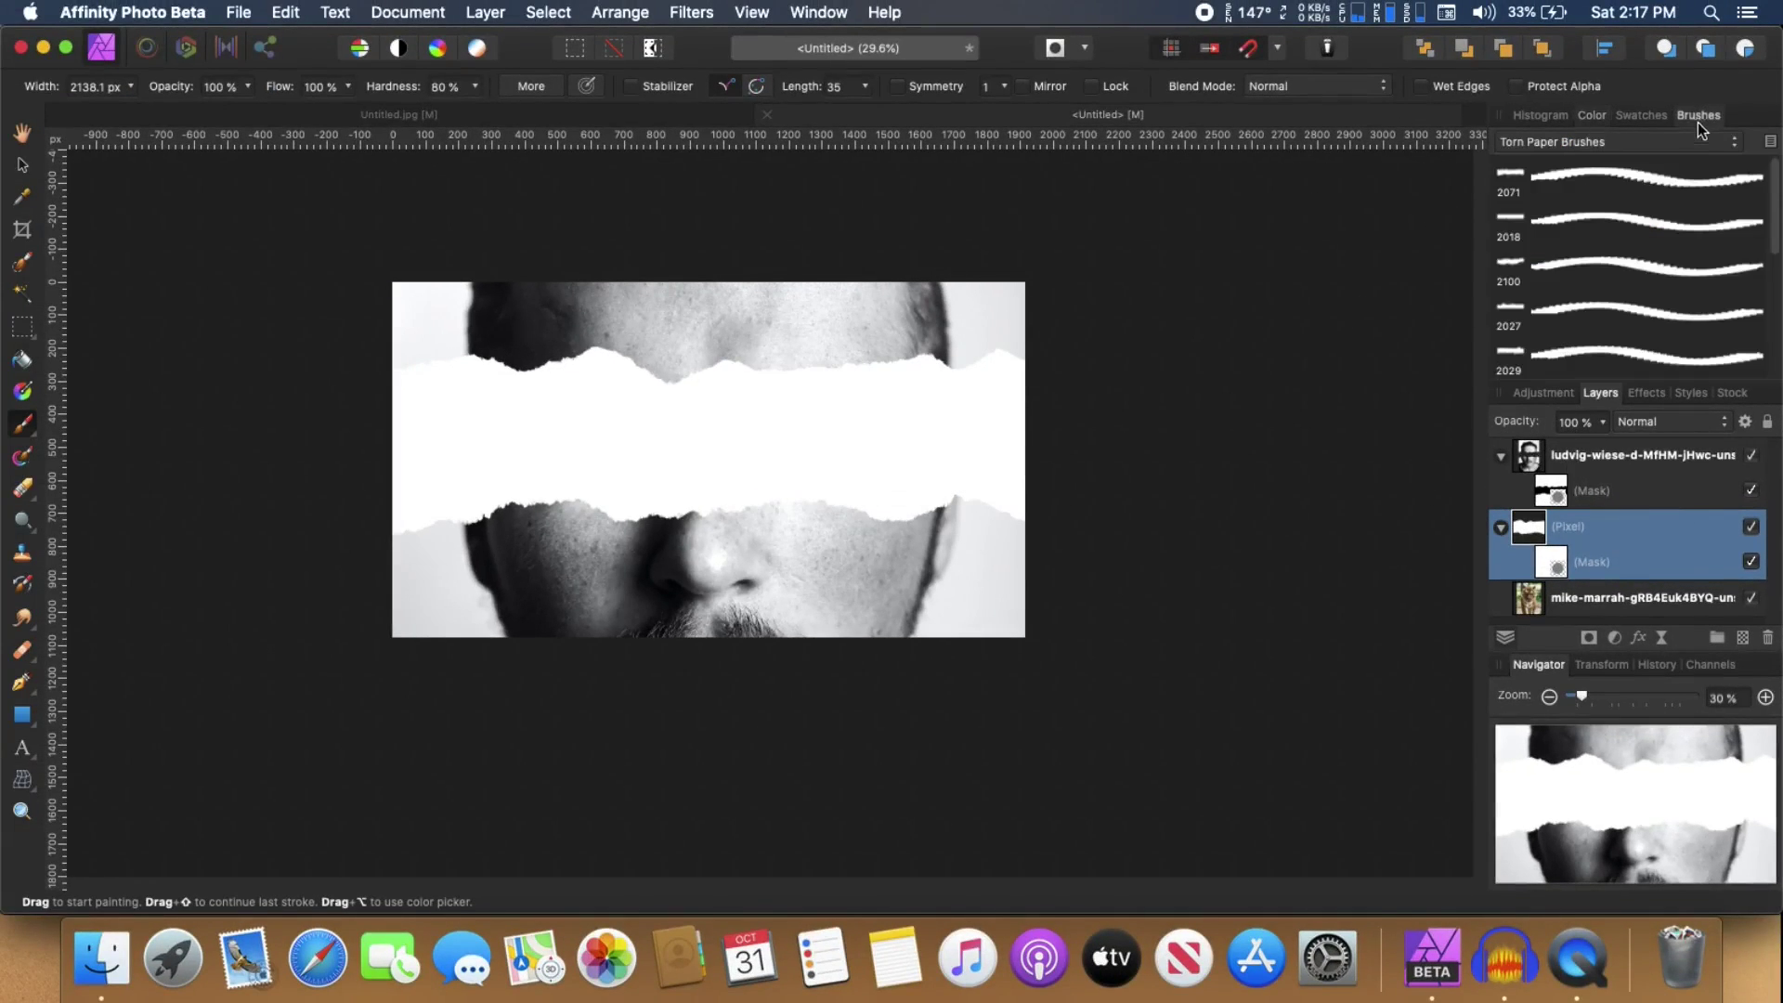
pyautogui.click(1581, 309)
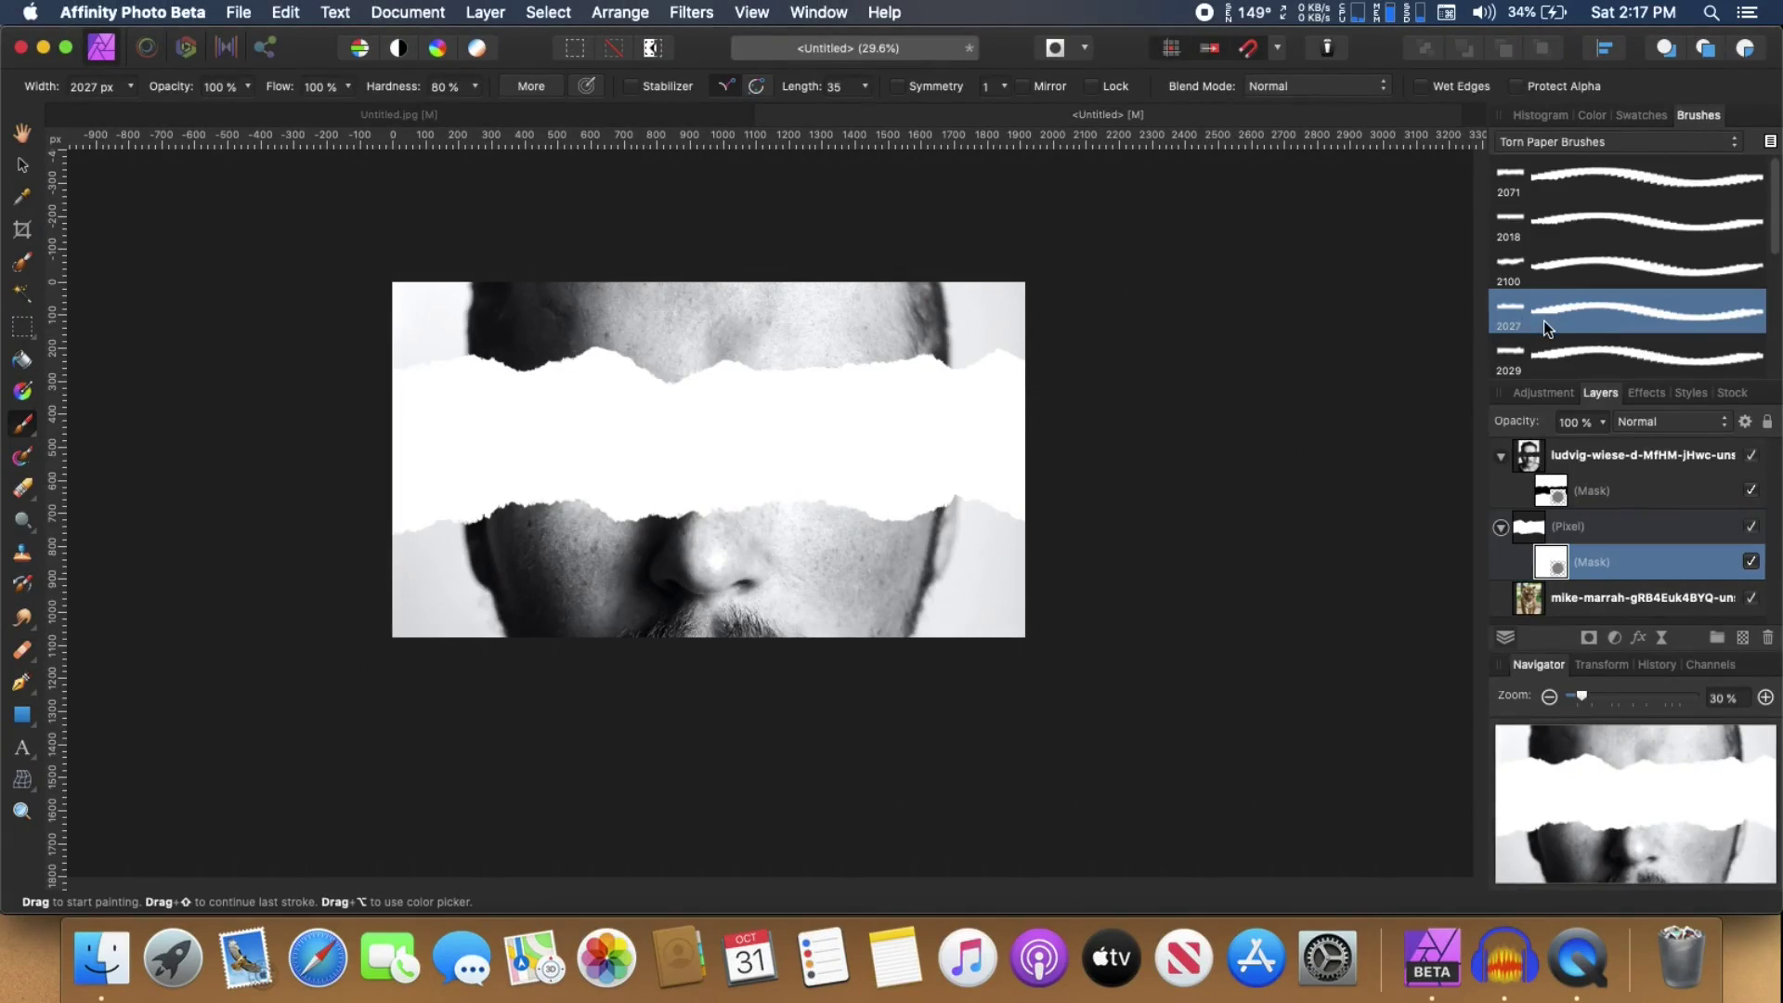
pyautogui.click(1575, 353)
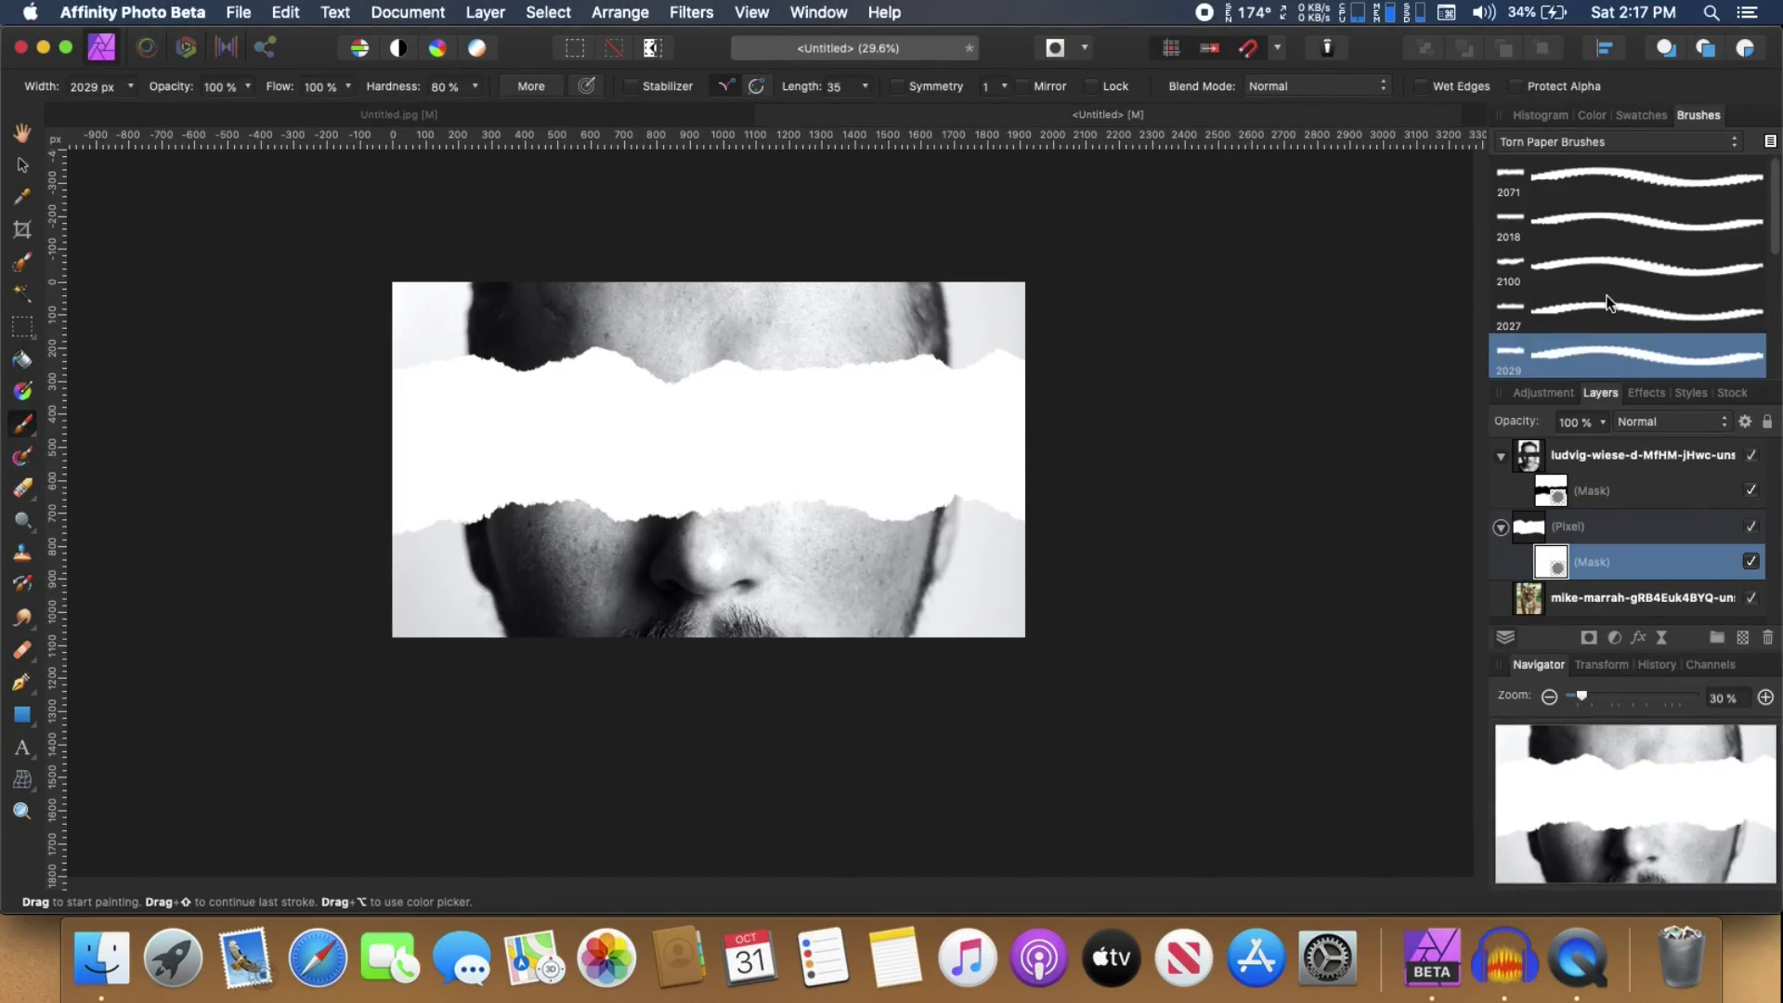
# Paint the mask black with an enlarged brush to open the torn strip over the tiger eyes.
pyautogui.click(1592, 118)
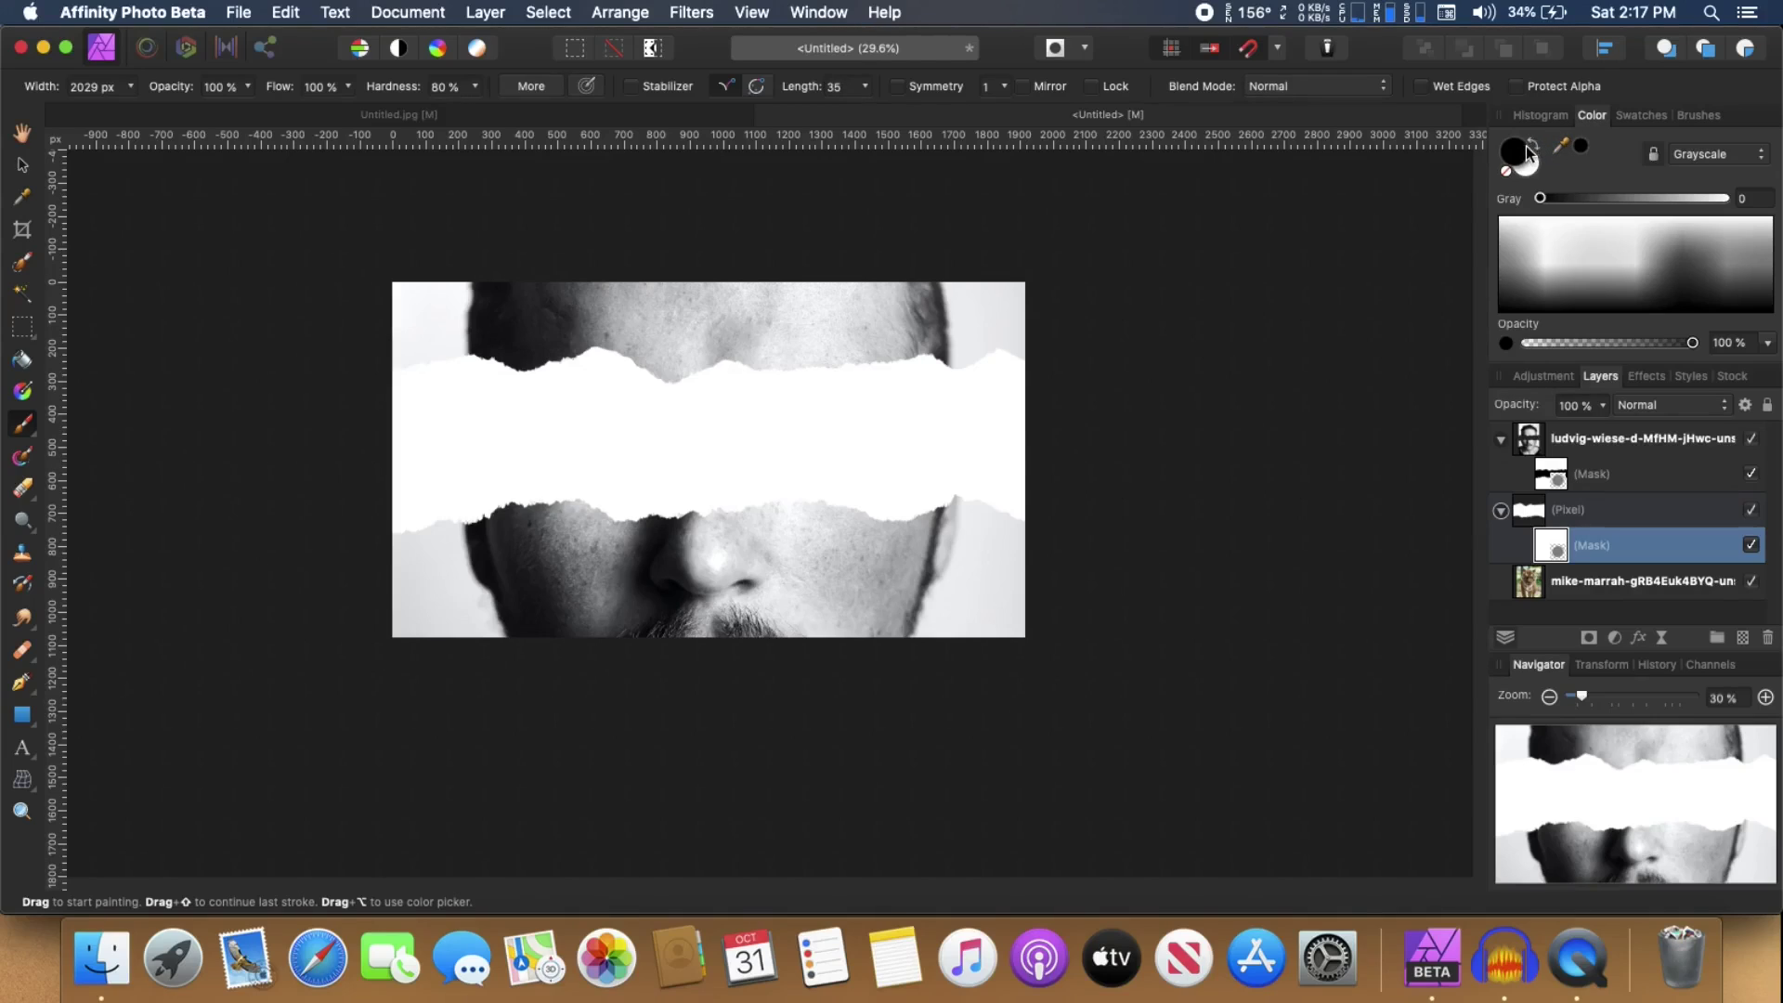
pyautogui.moveTo(1050, 397)
pyautogui.mouseDown()
pyautogui.moveTo(660, 390)
pyautogui.moveTo(655, 443)
pyautogui.mouseUp()
pyautogui.press(']')
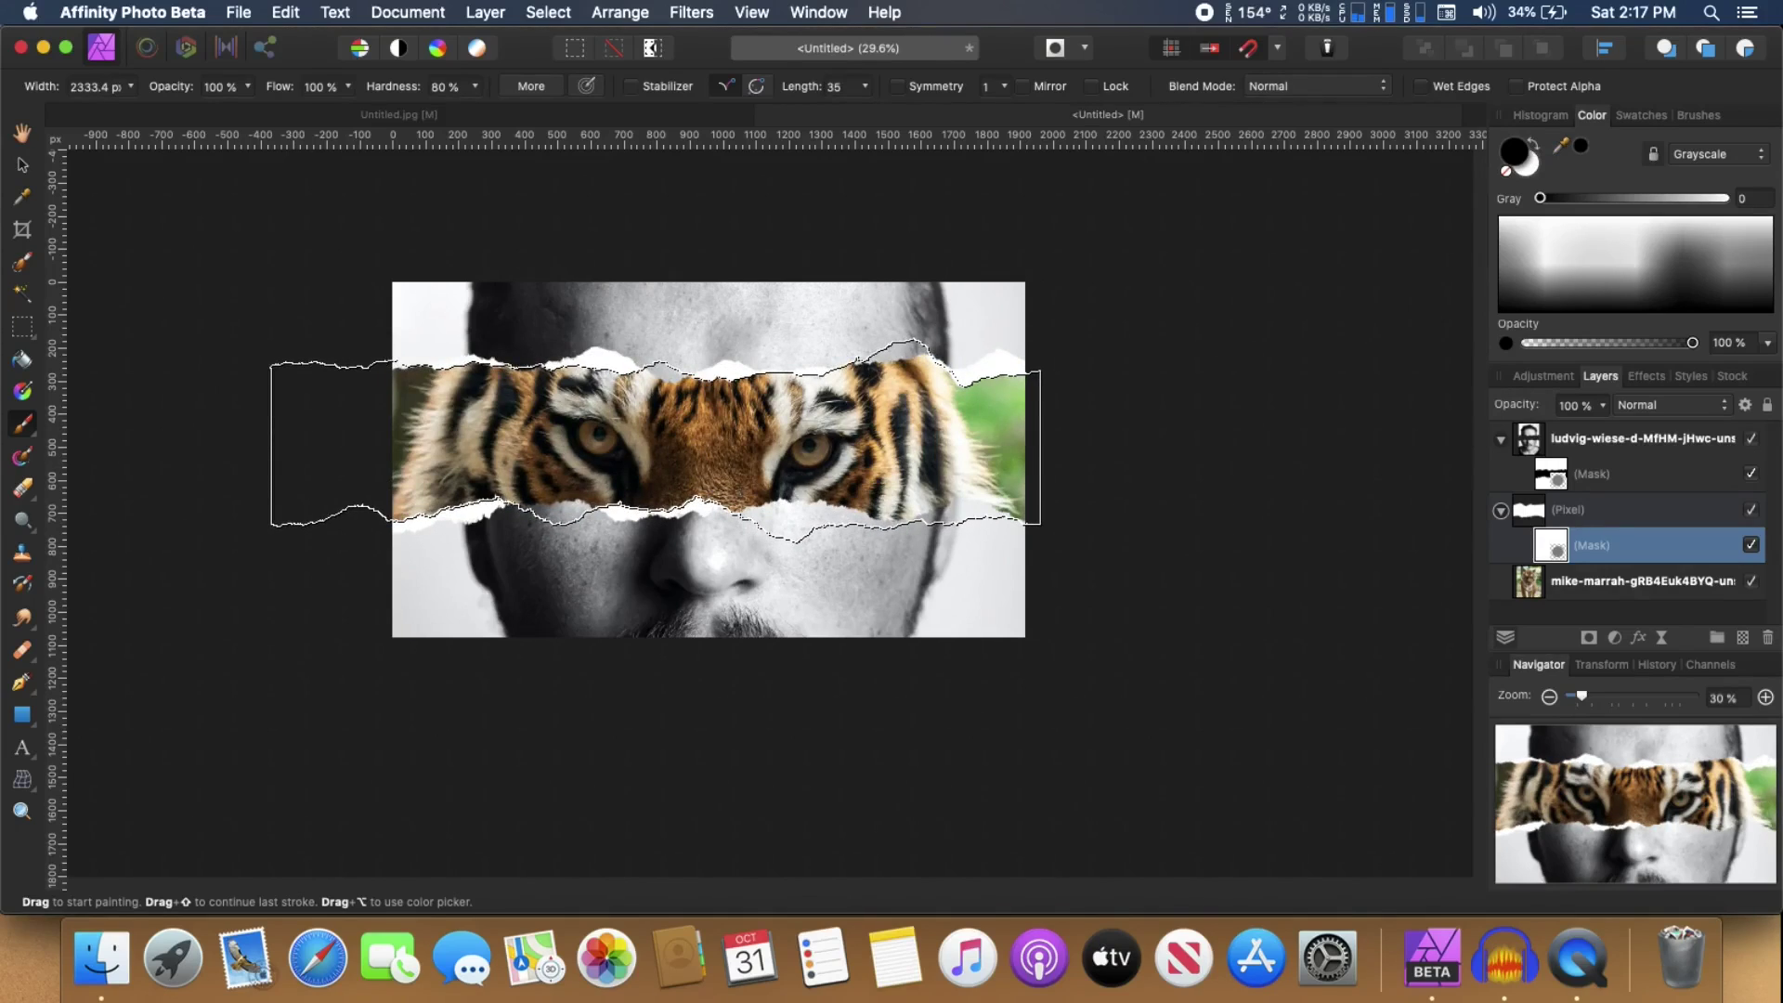
pyautogui.press('super+z')
pyautogui.moveTo(654, 442); pyautogui.dragTo(661, 437)
pyautogui.press('super+z')
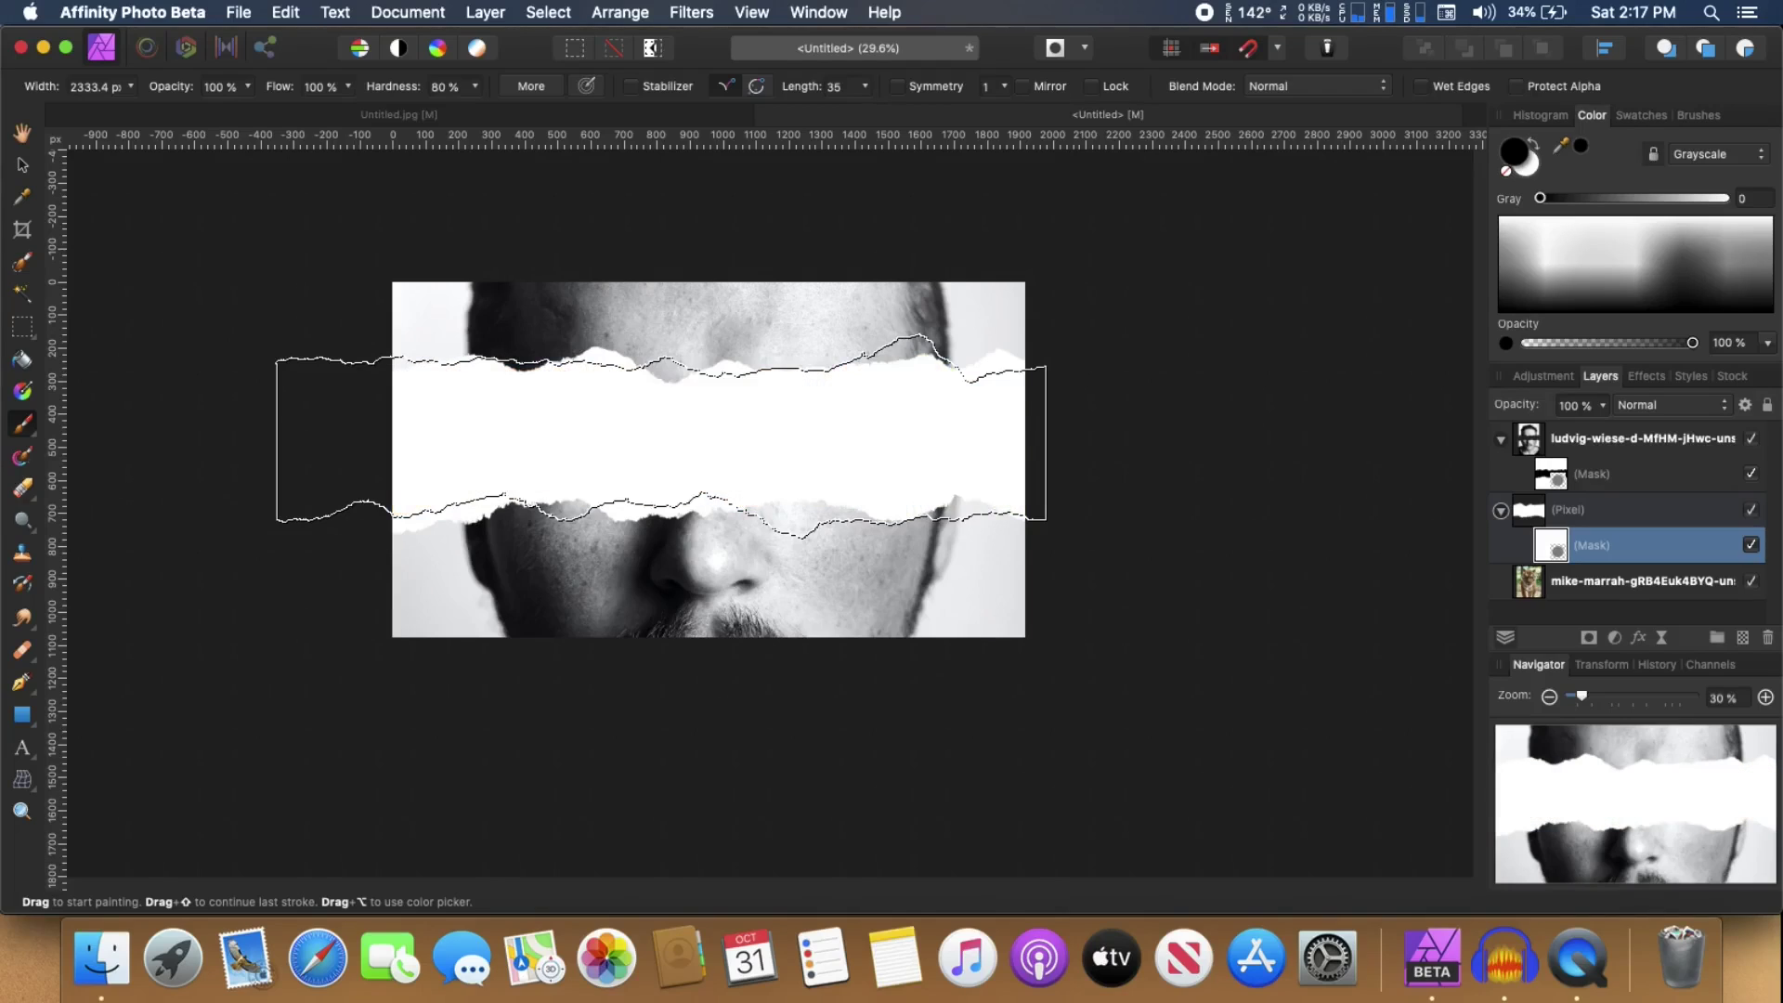
pyautogui.click(665, 438)
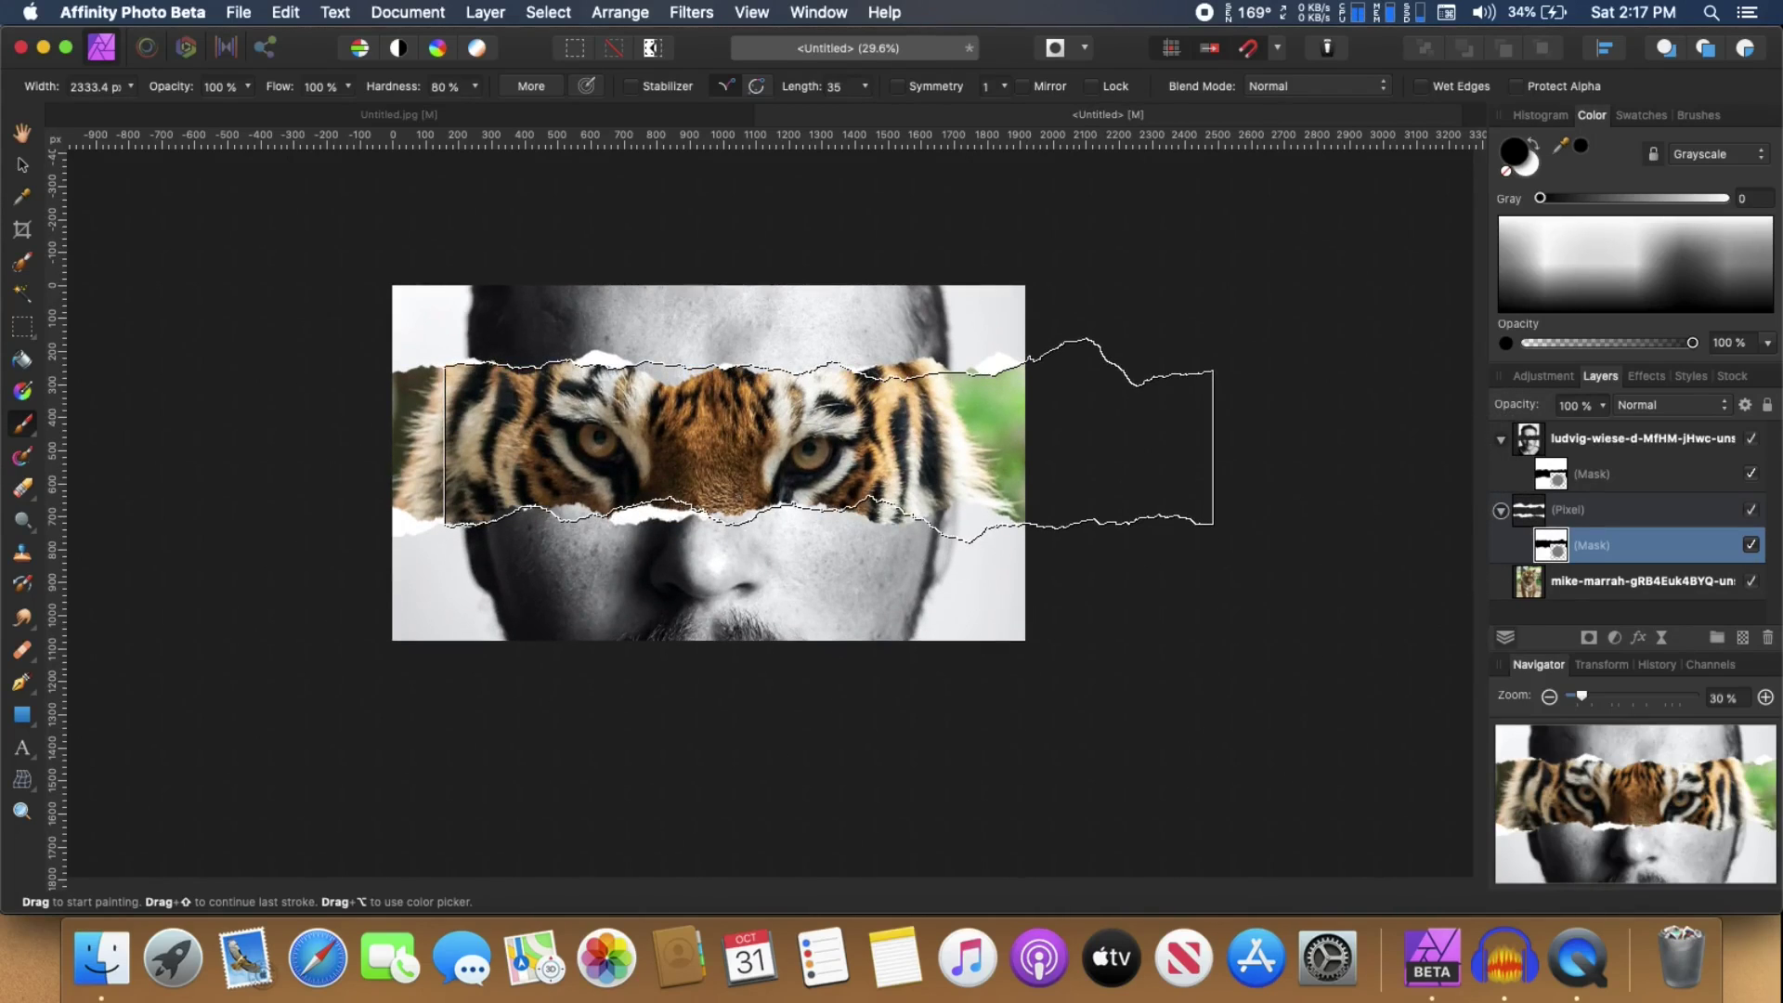
# Zoom in and choose Torn Paper brush 2065 with white as the paint colour.
pyautogui.scroll(1, 799, 455)
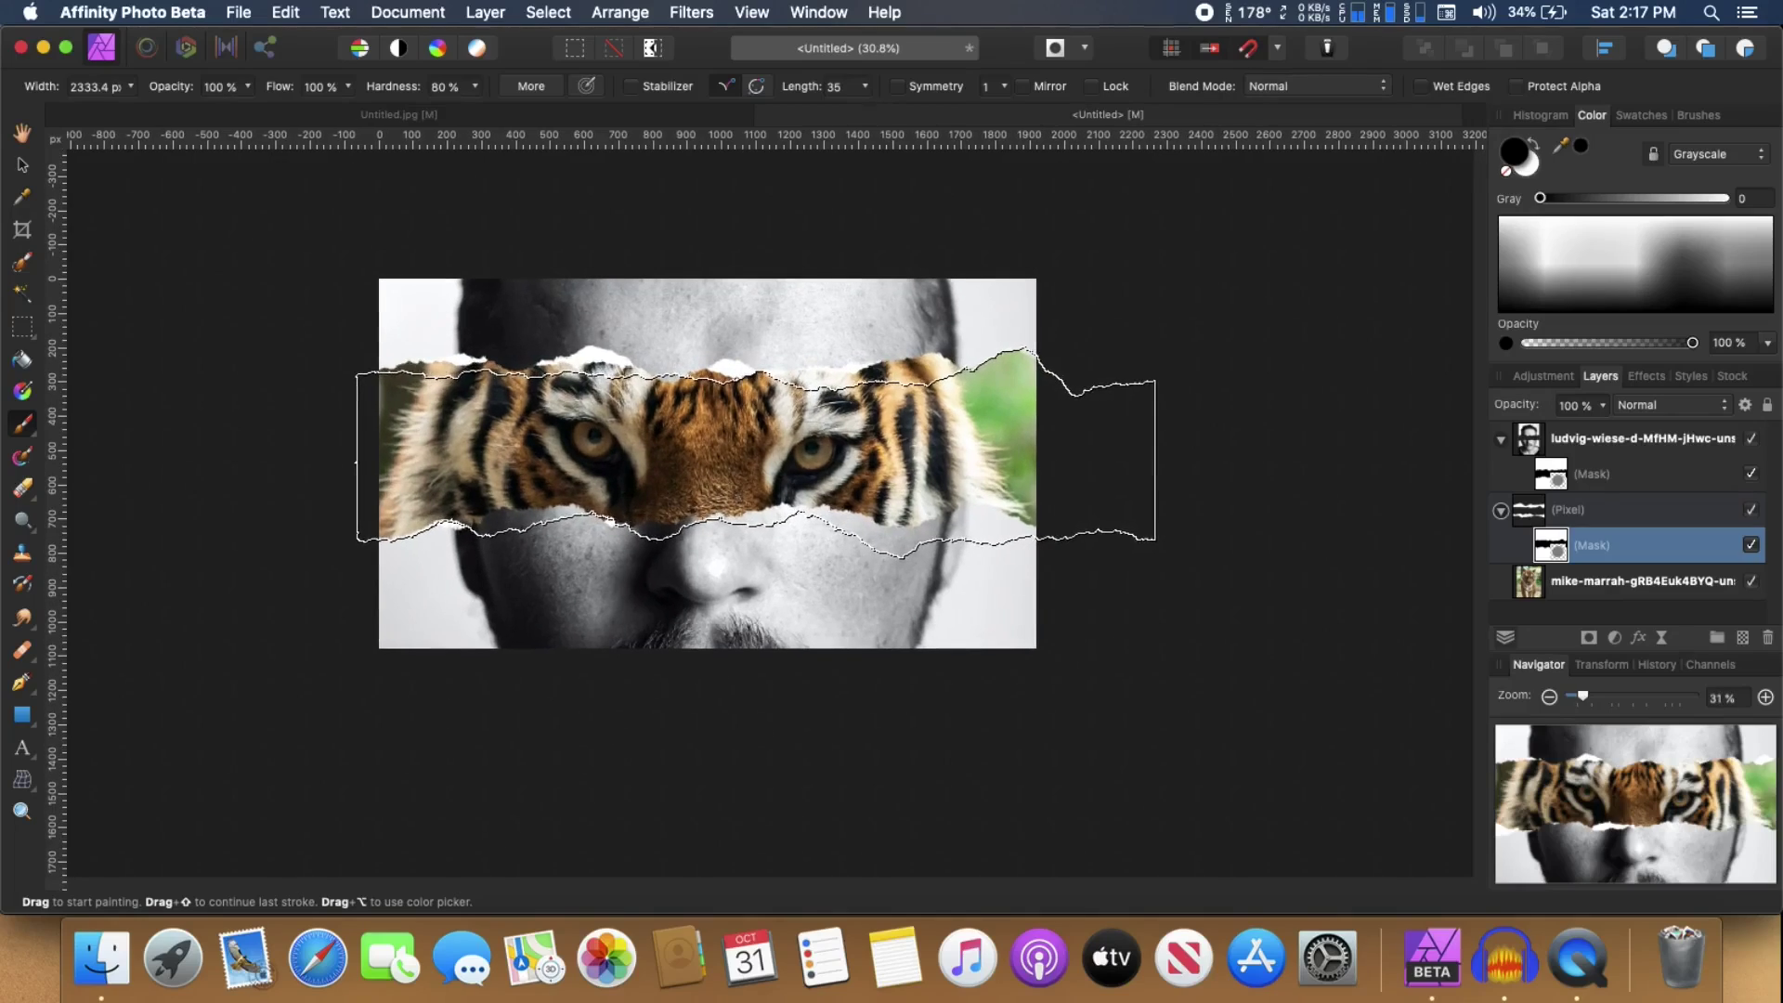
pyautogui.scroll(5, 753, 455)
pyautogui.scroll(-3, 753, 455)
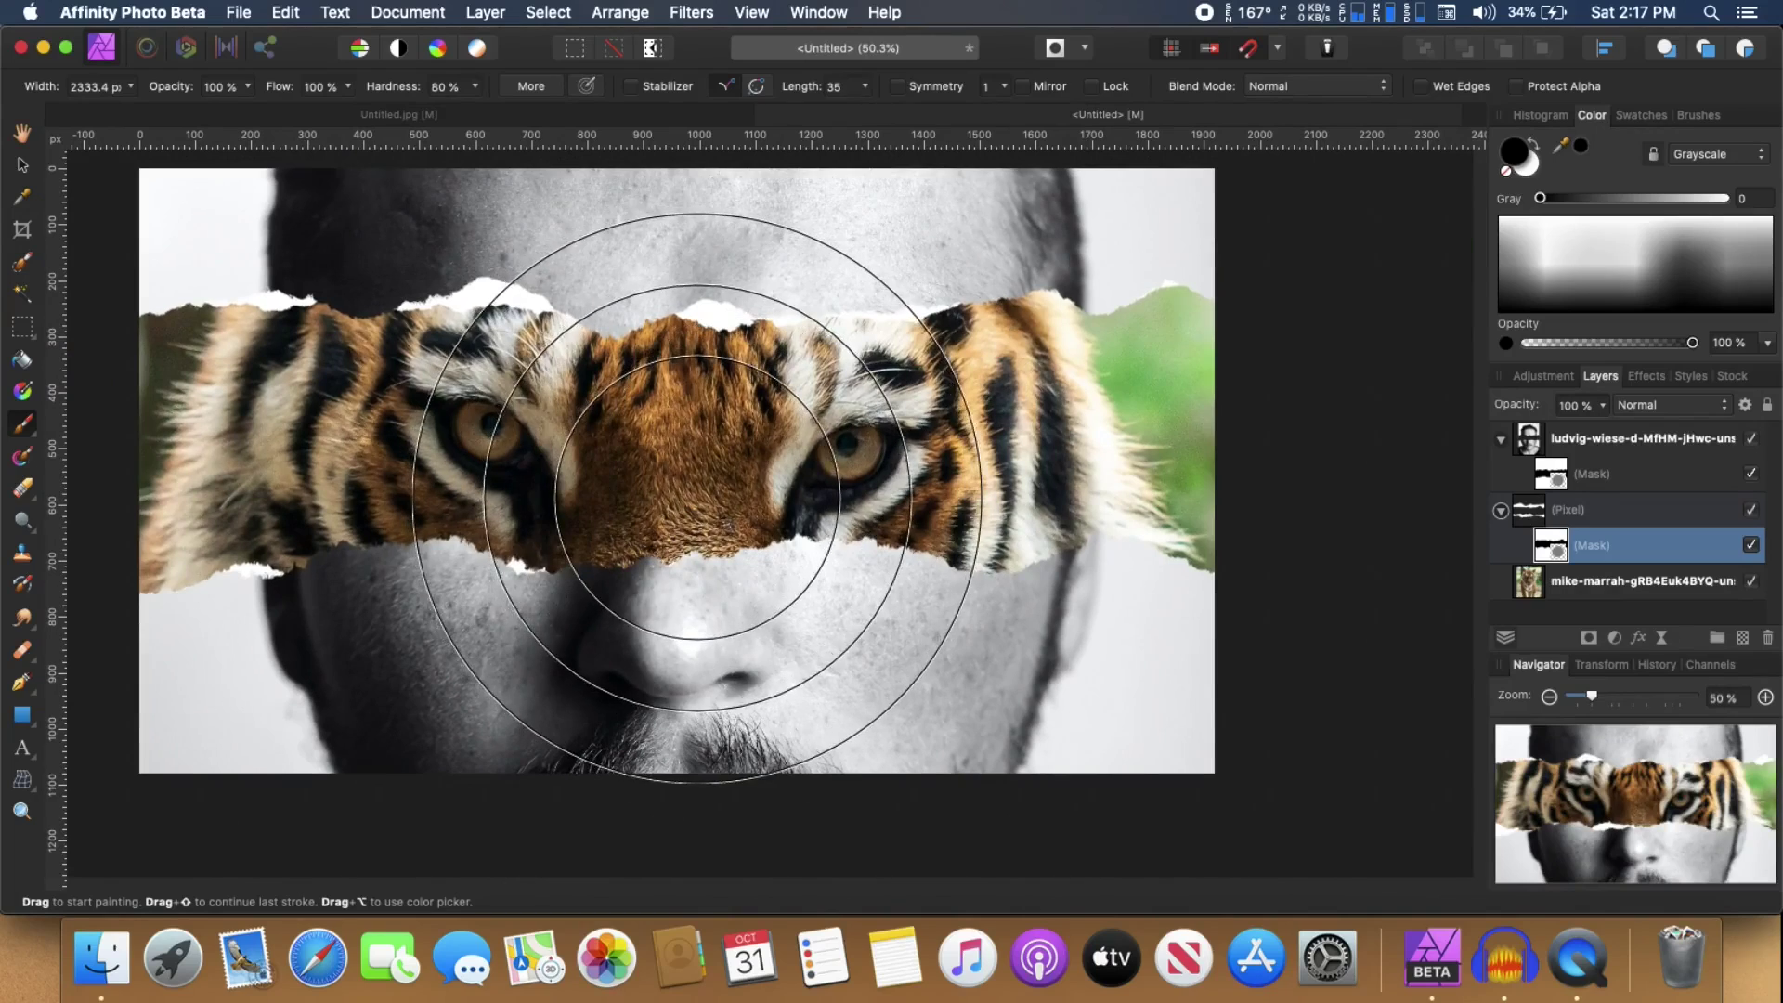
pyautogui.scroll(-2, 603, 483)
pyautogui.click(1696, 116)
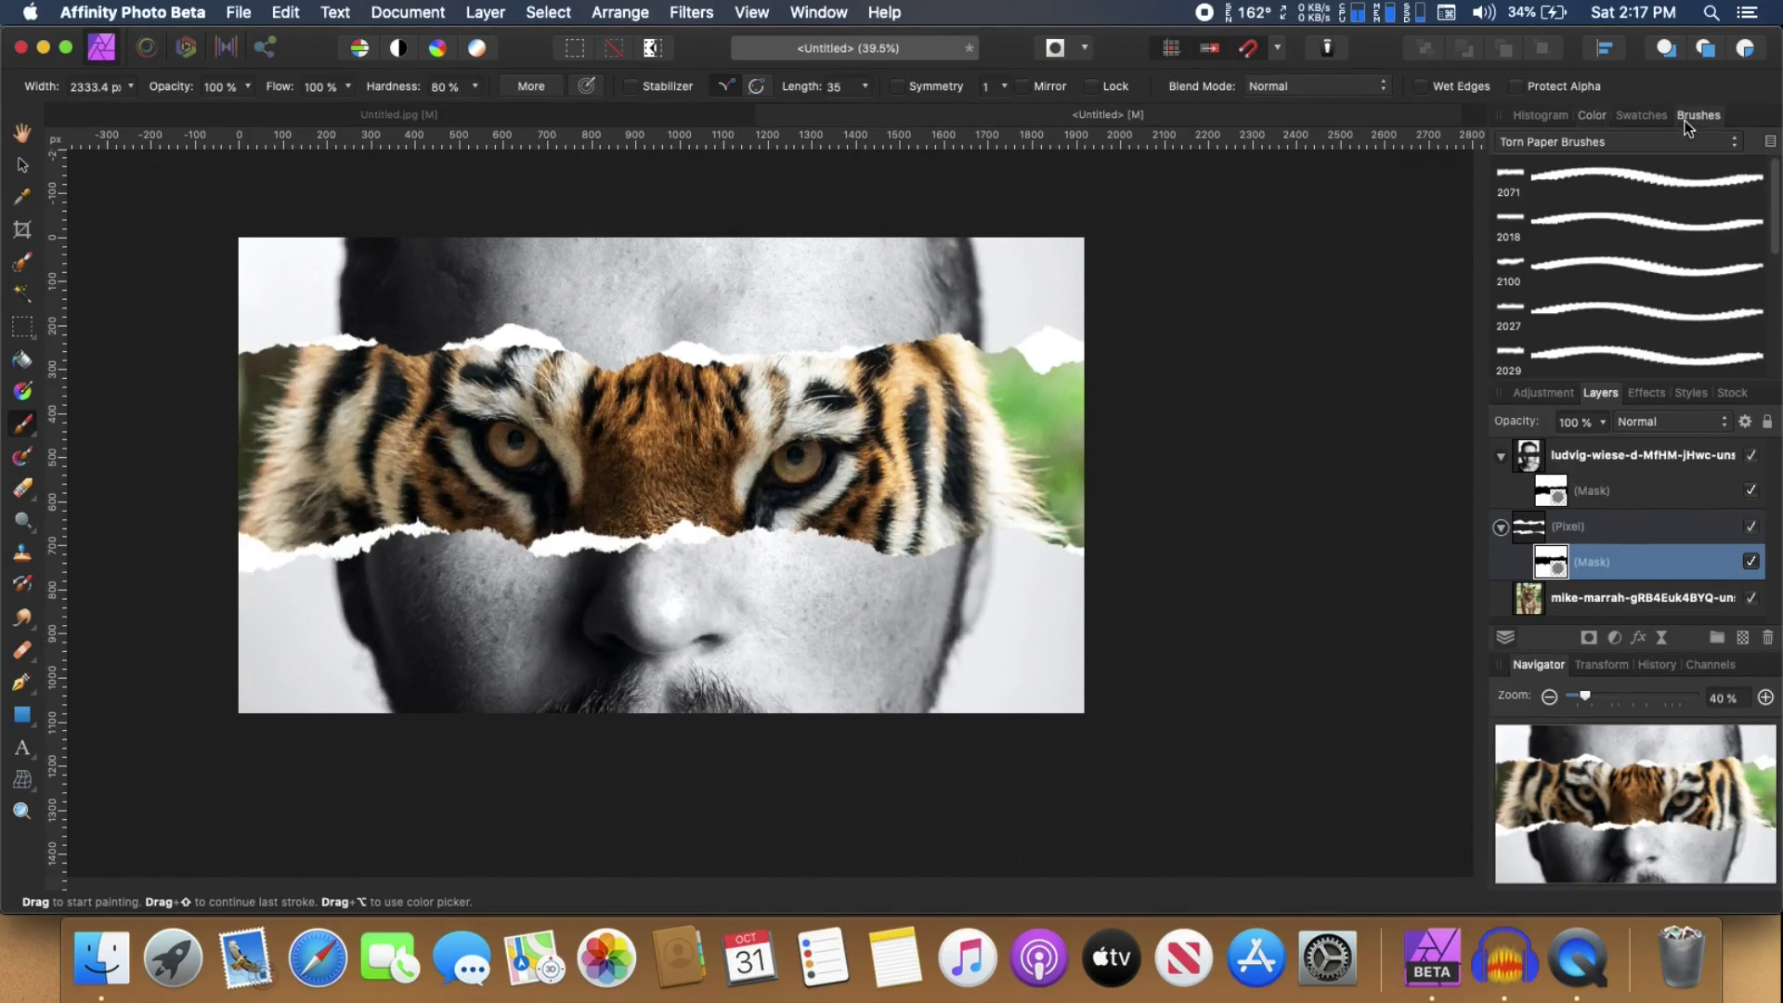
pyautogui.scroll(-2, 1621, 335)
pyautogui.click(1592, 294)
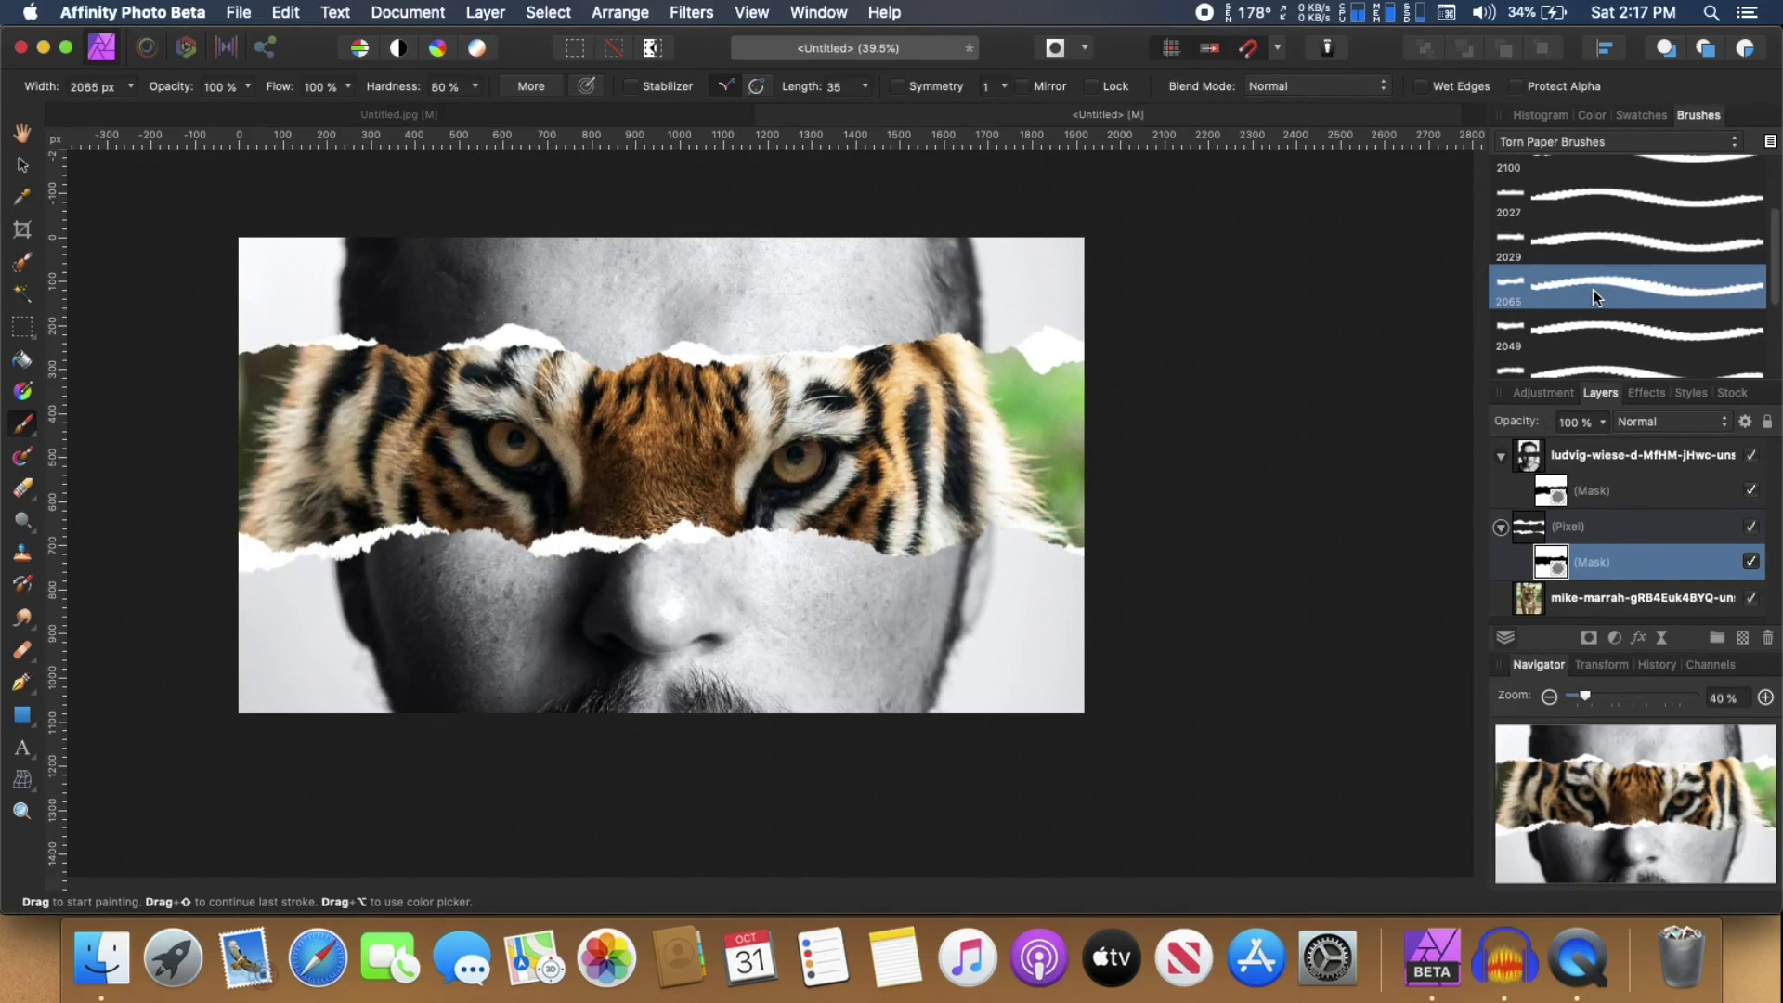
pyautogui.click(1592, 116)
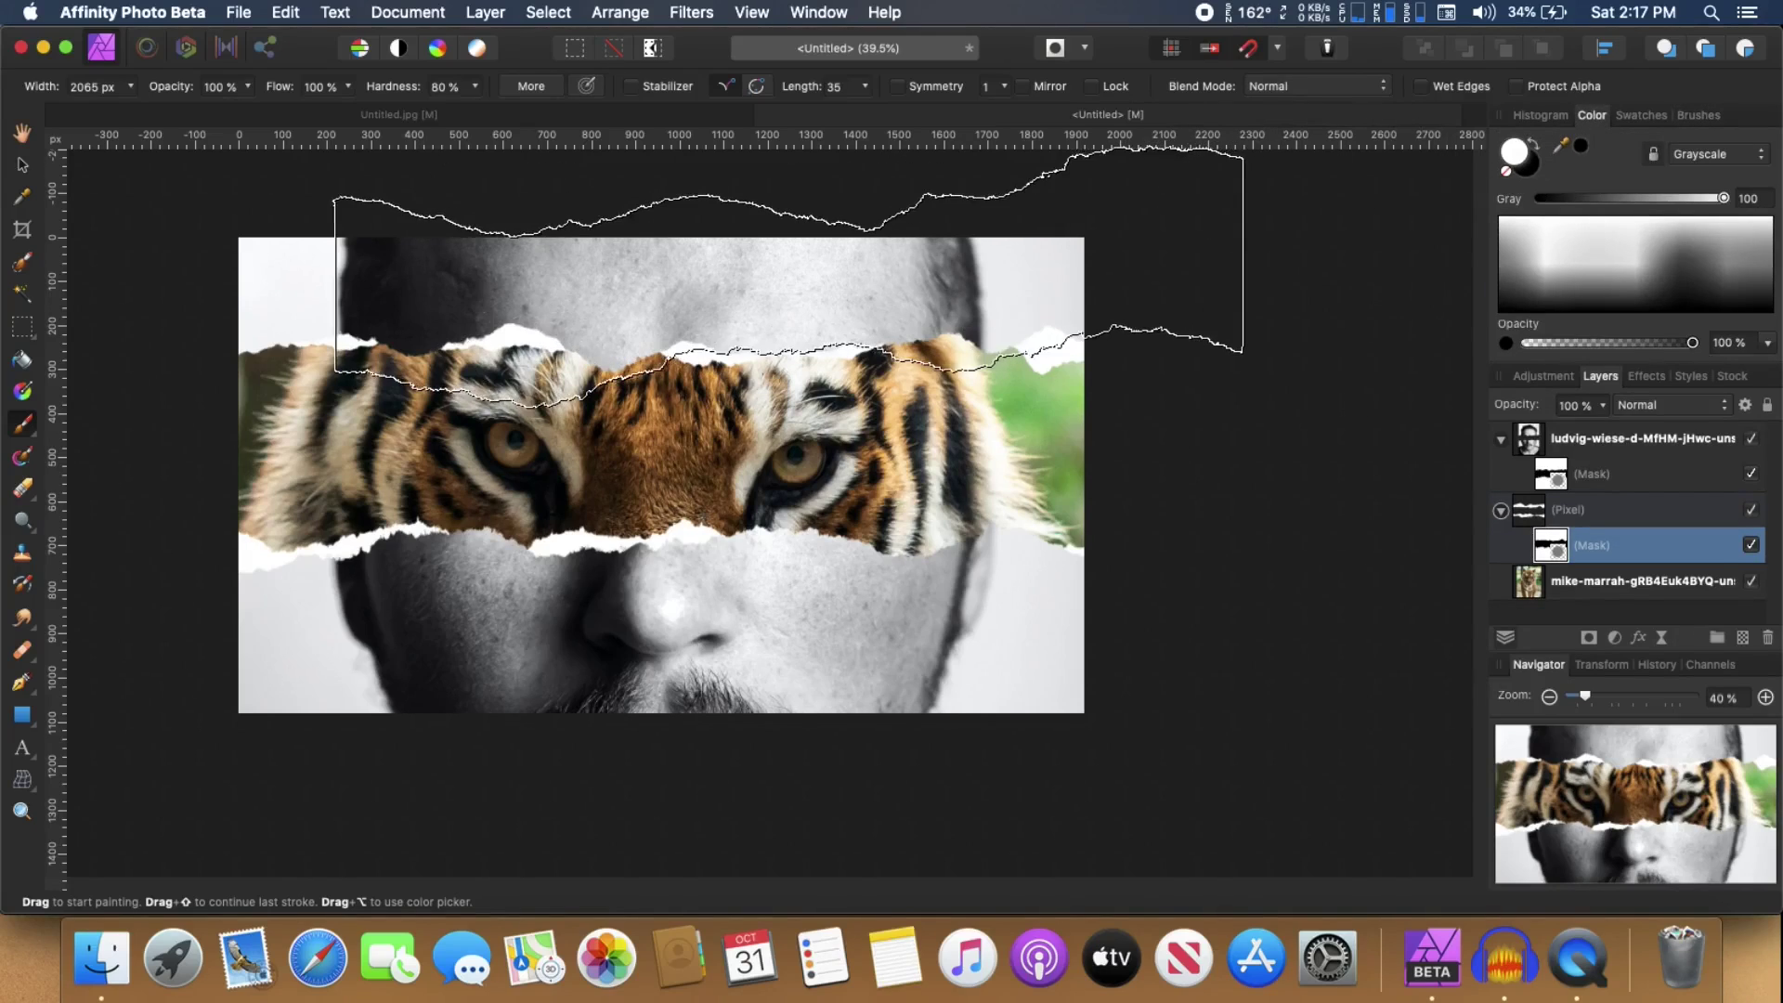
# Stamp white torn paper along the strip's upper edge, undoing the last stroke.
pyautogui.click(703, 292)
pyautogui.press('super+z')
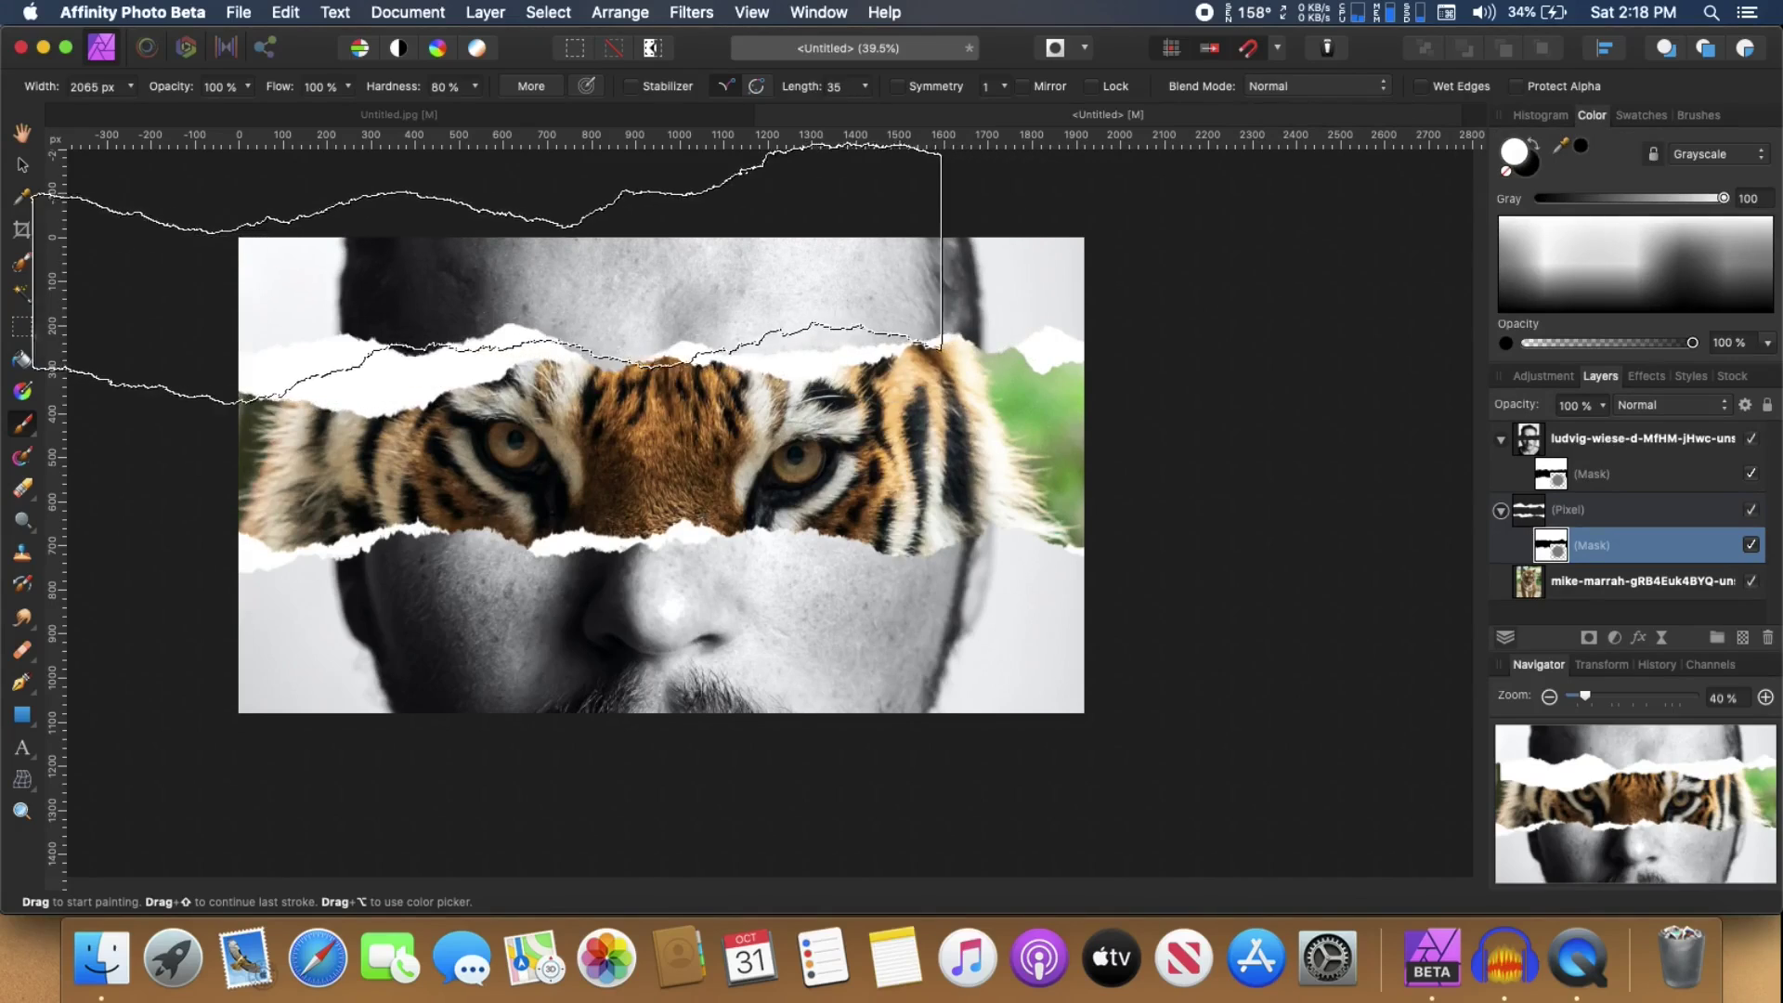
pyautogui.click(251, 265)
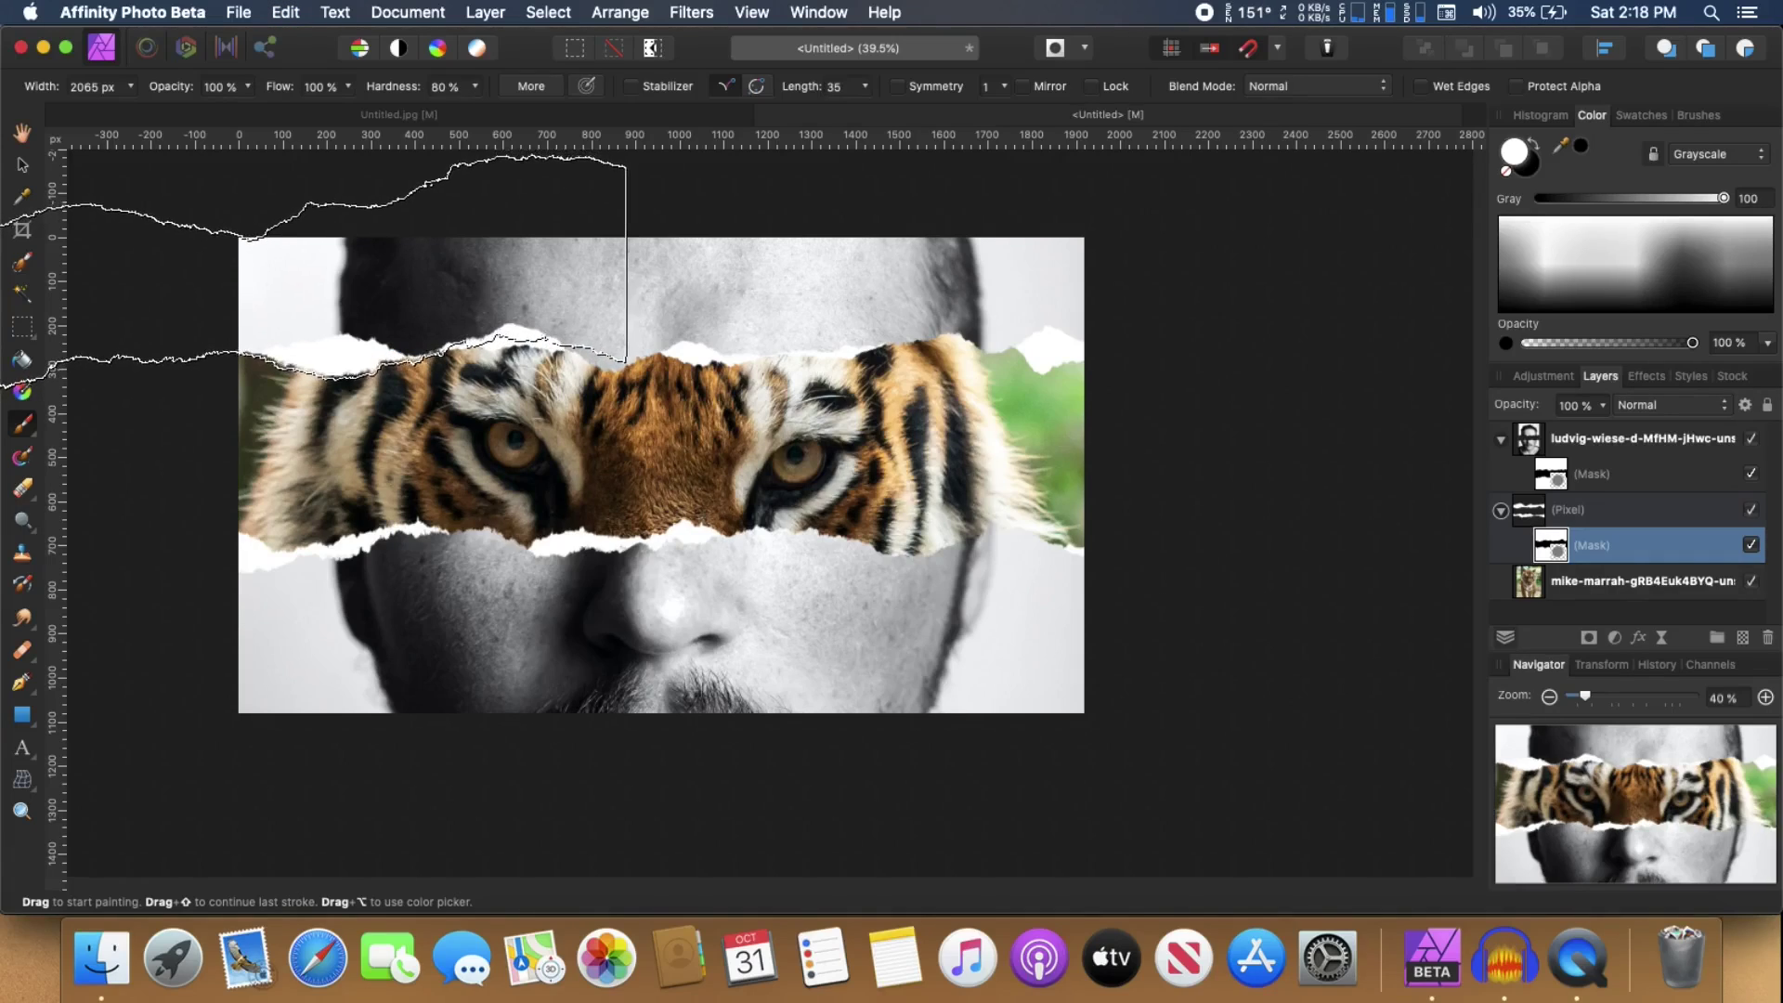
pyautogui.moveTo(163, 269); pyautogui.dragTo(265, 271)
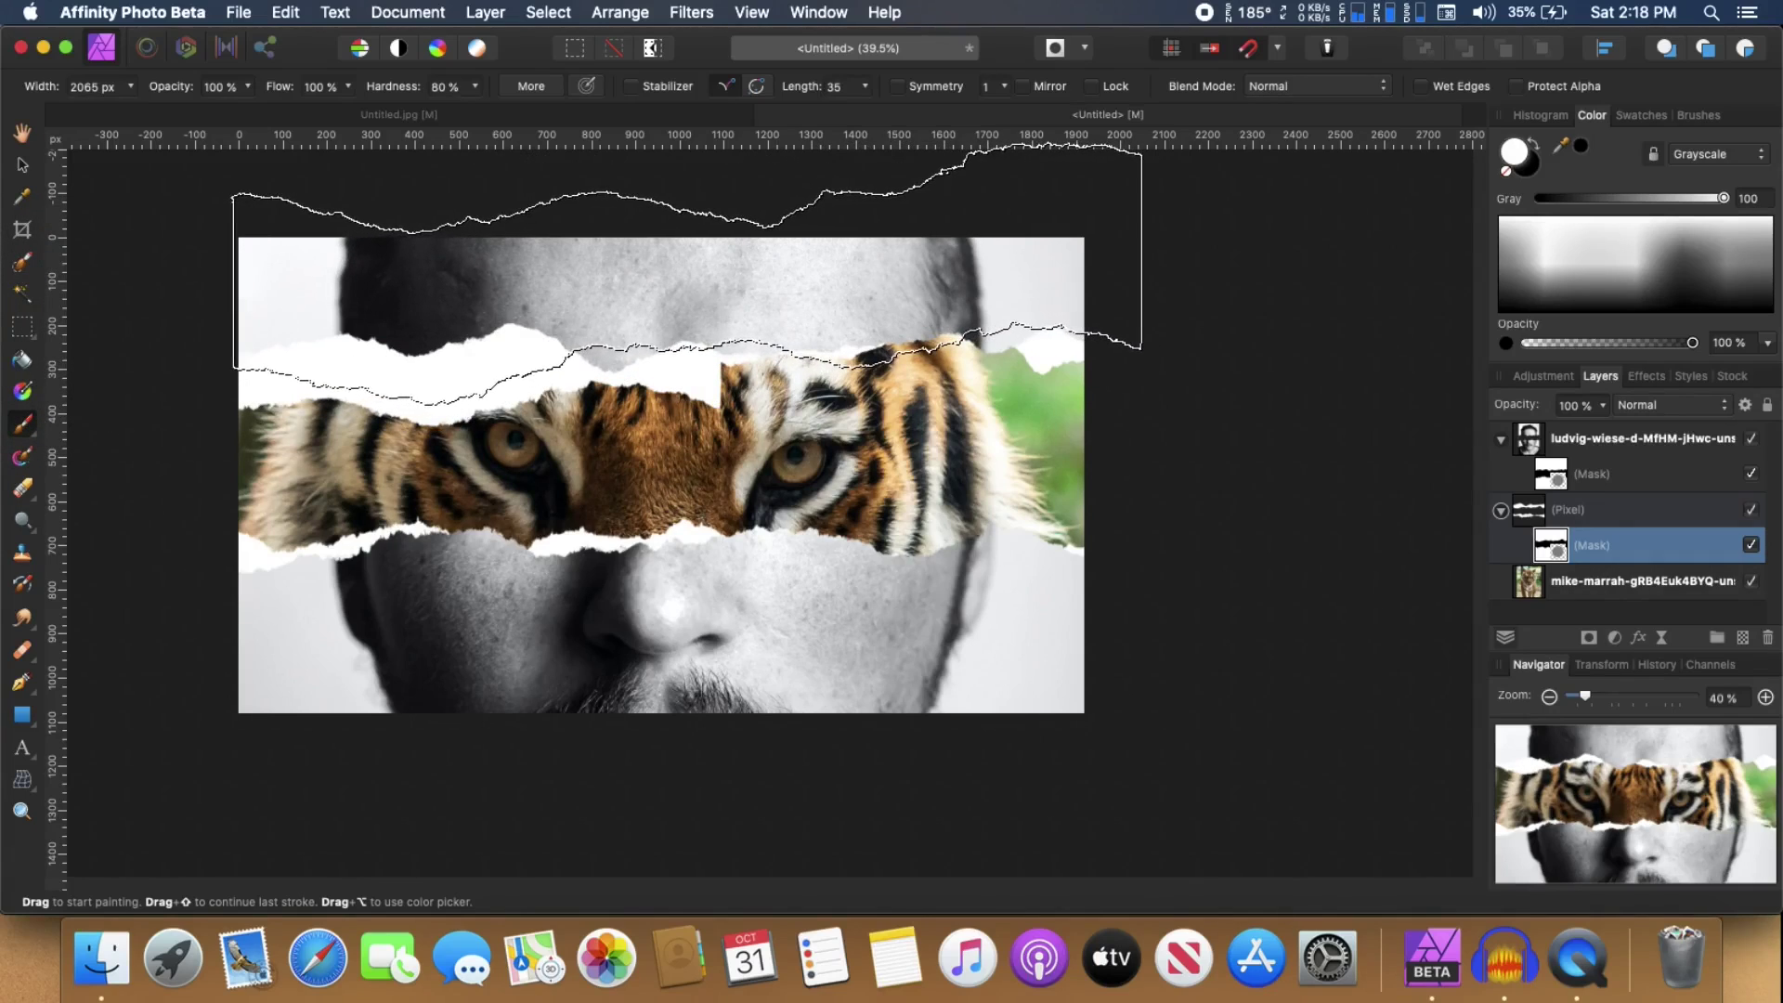
pyautogui.press('super+z')
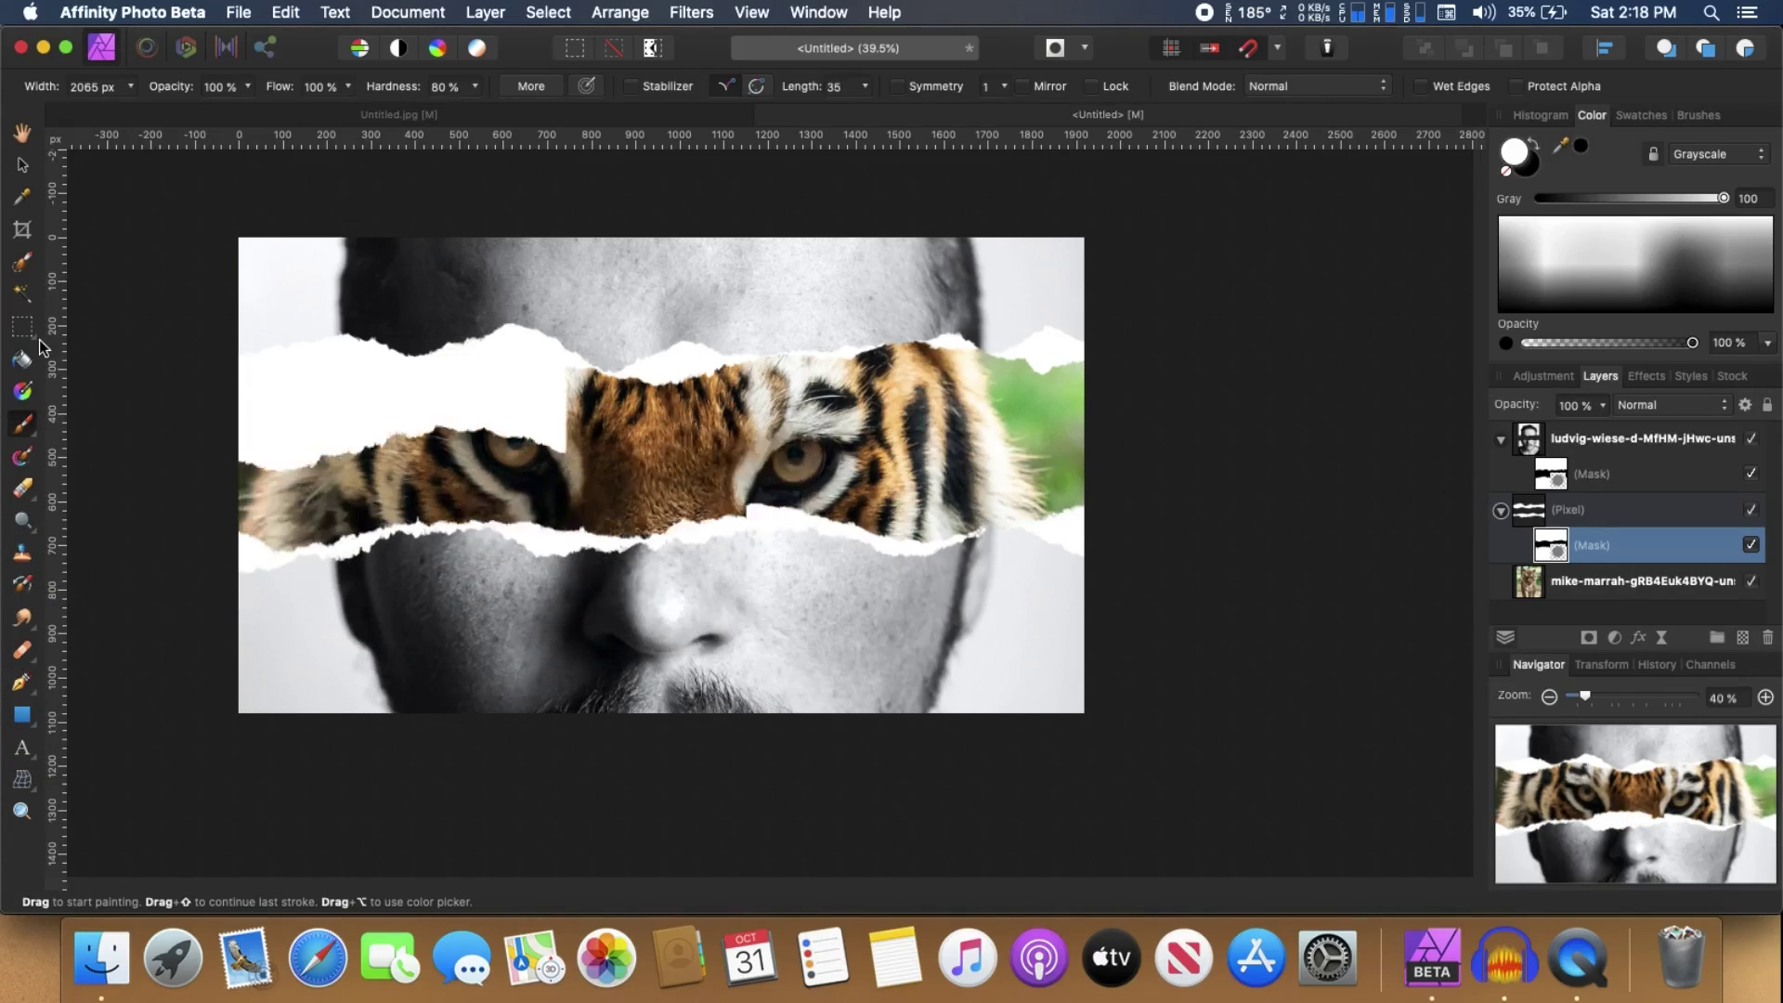
# Swap the colour back to black, select the tiger eyes layer and toggle its visibility to compare.
pyautogui.press('x')
pyautogui.press('v')
pyautogui.click(1140, 567)
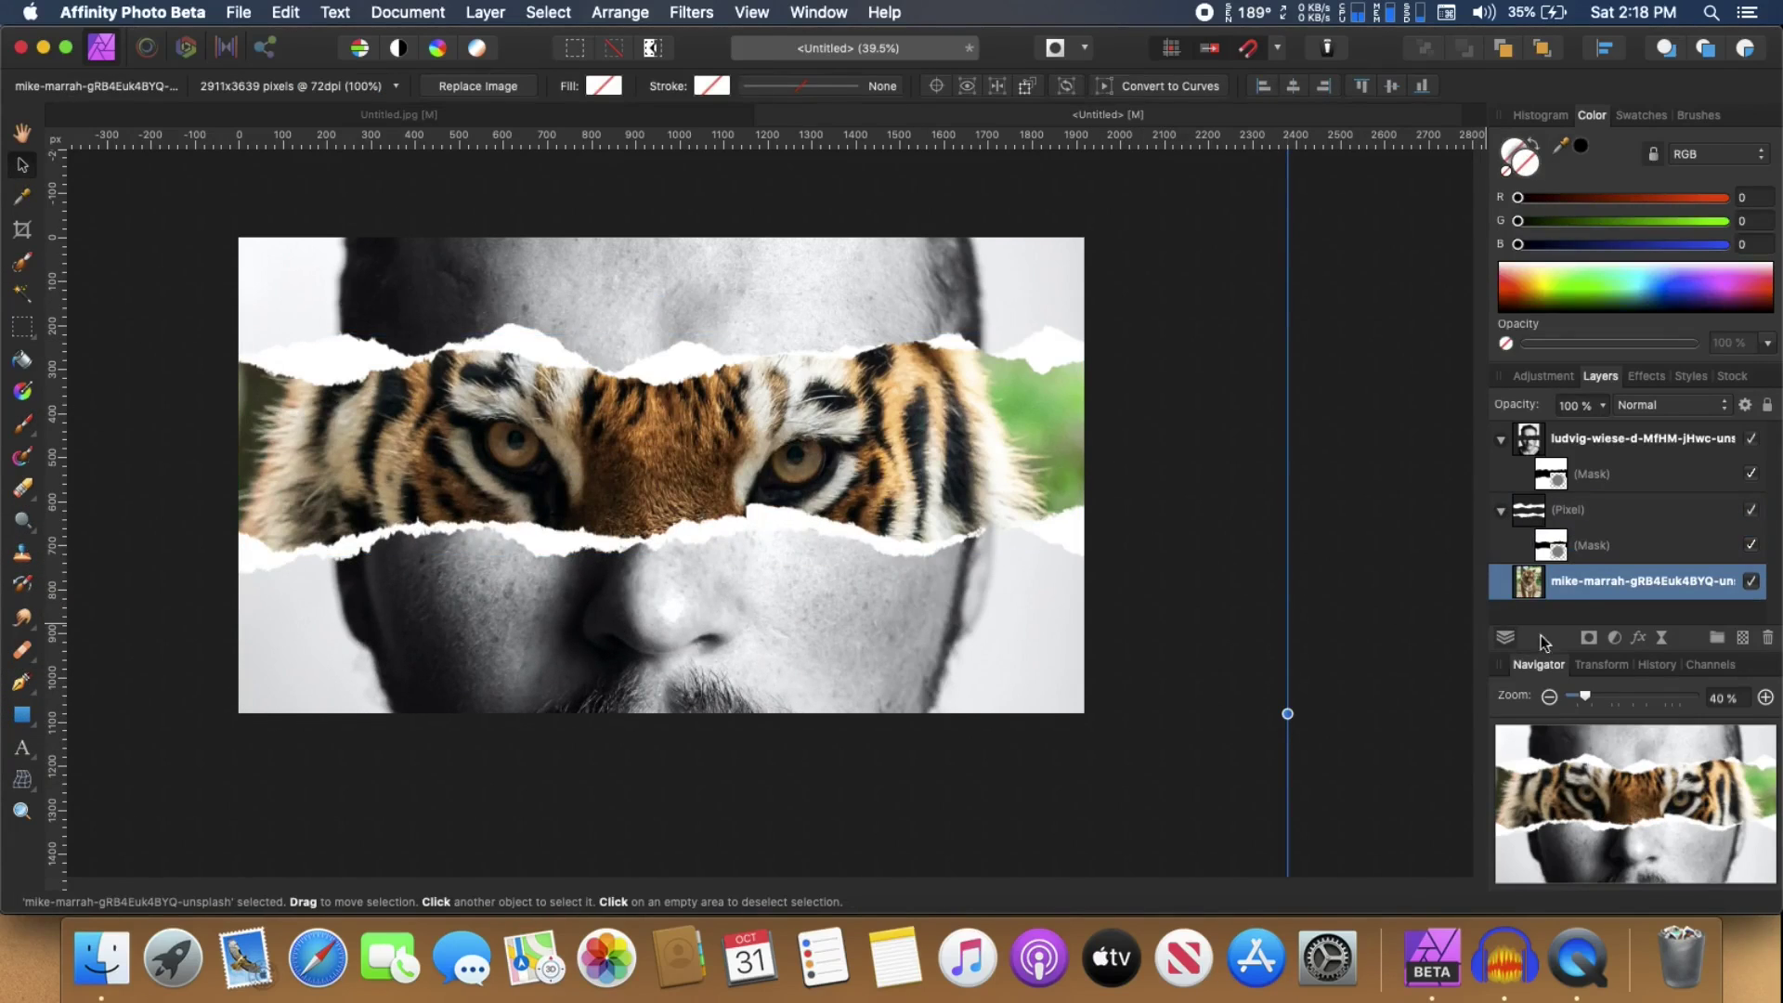
pyautogui.click(1751, 583)
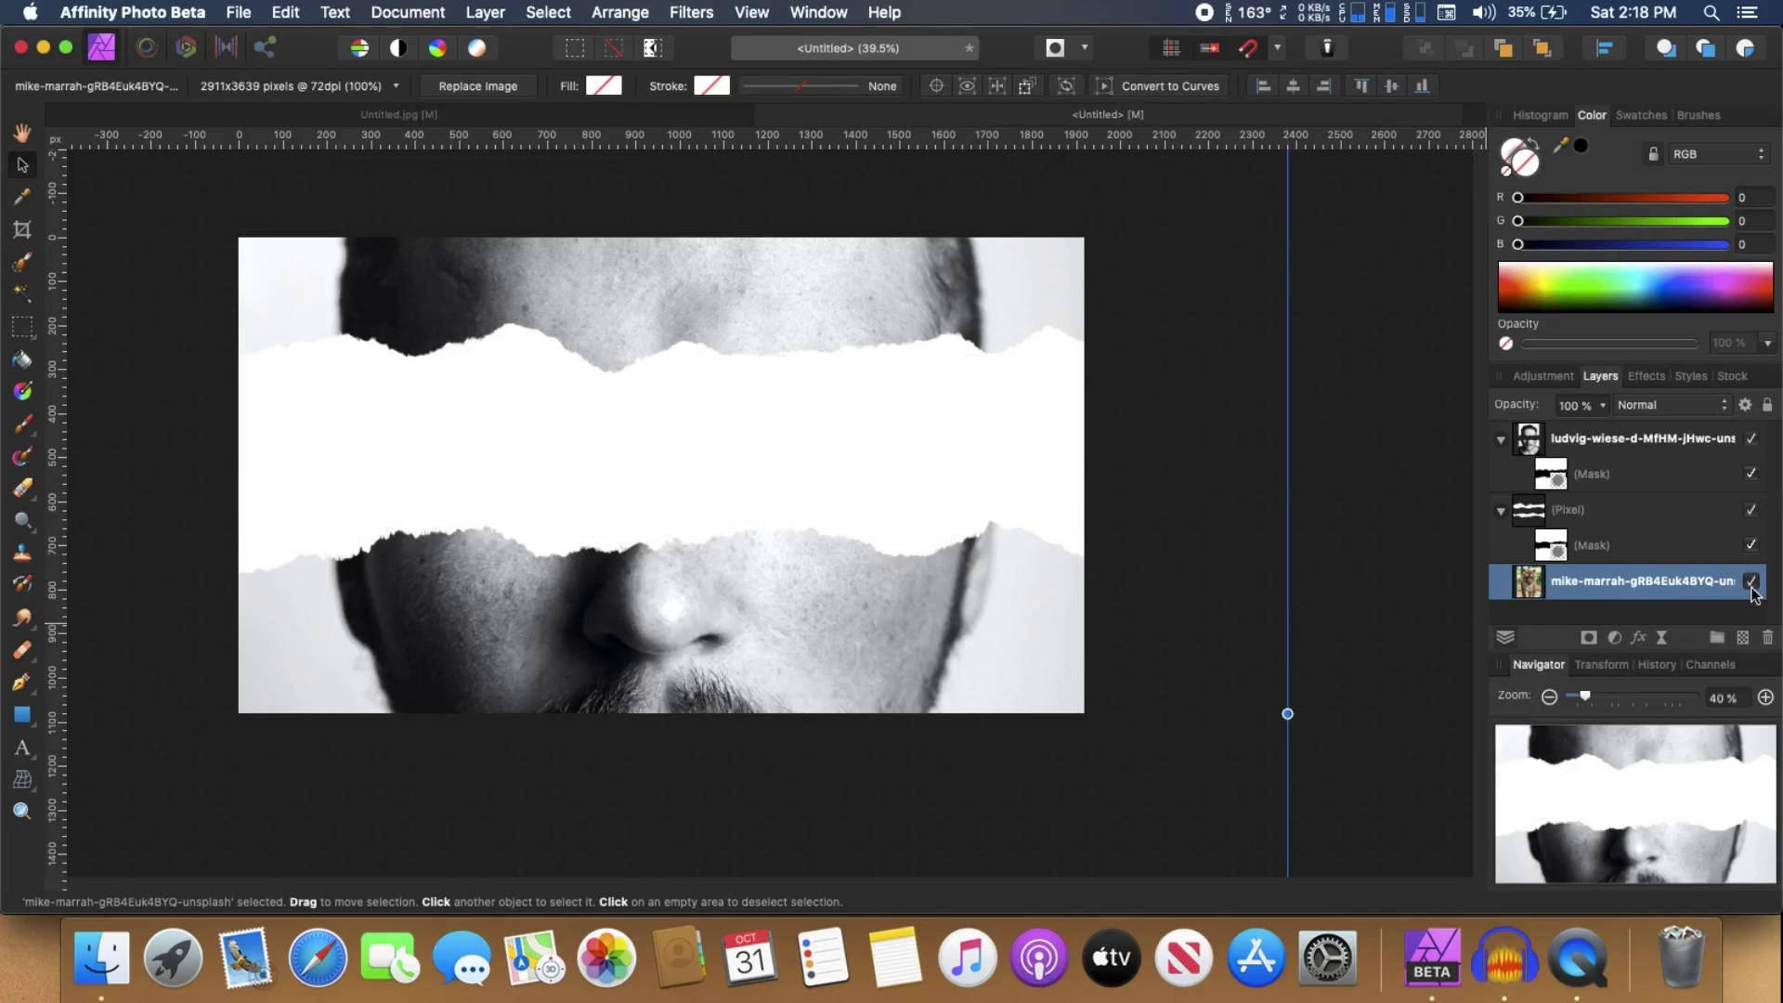
pyautogui.click(1752, 582)
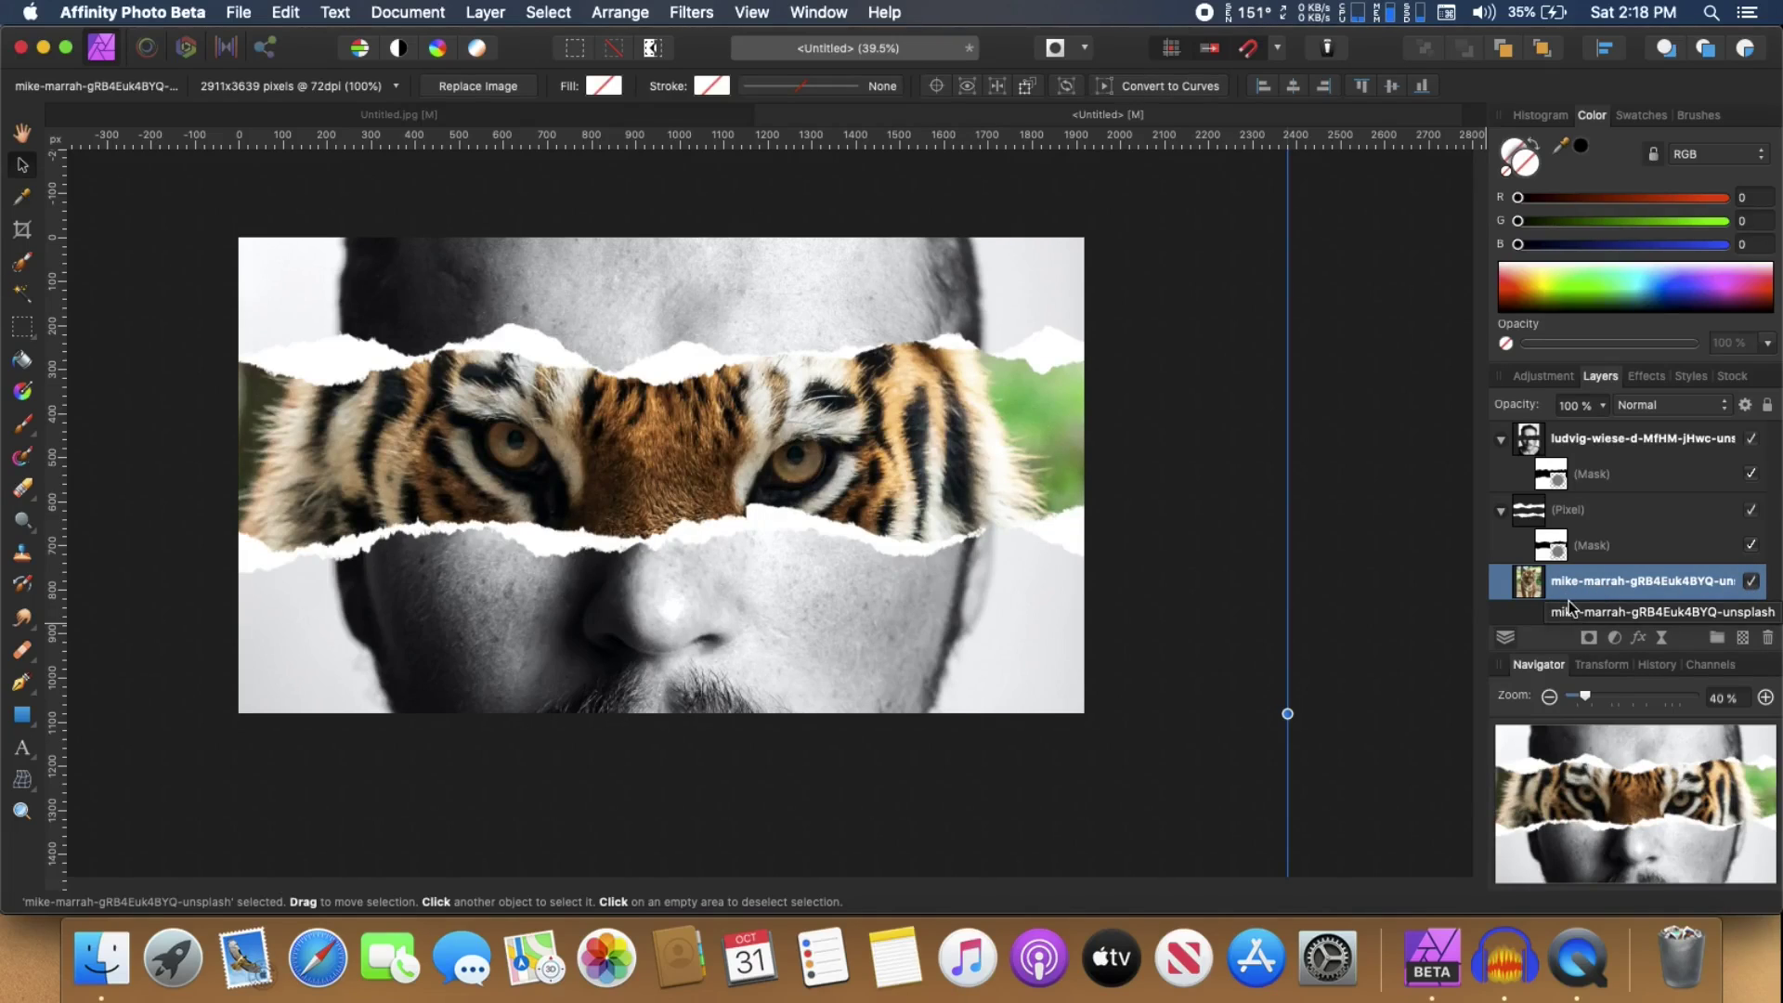
# Pick the 16 px round brush from the Basic brush category.
pyautogui.scroll(-1, 1229, 579)
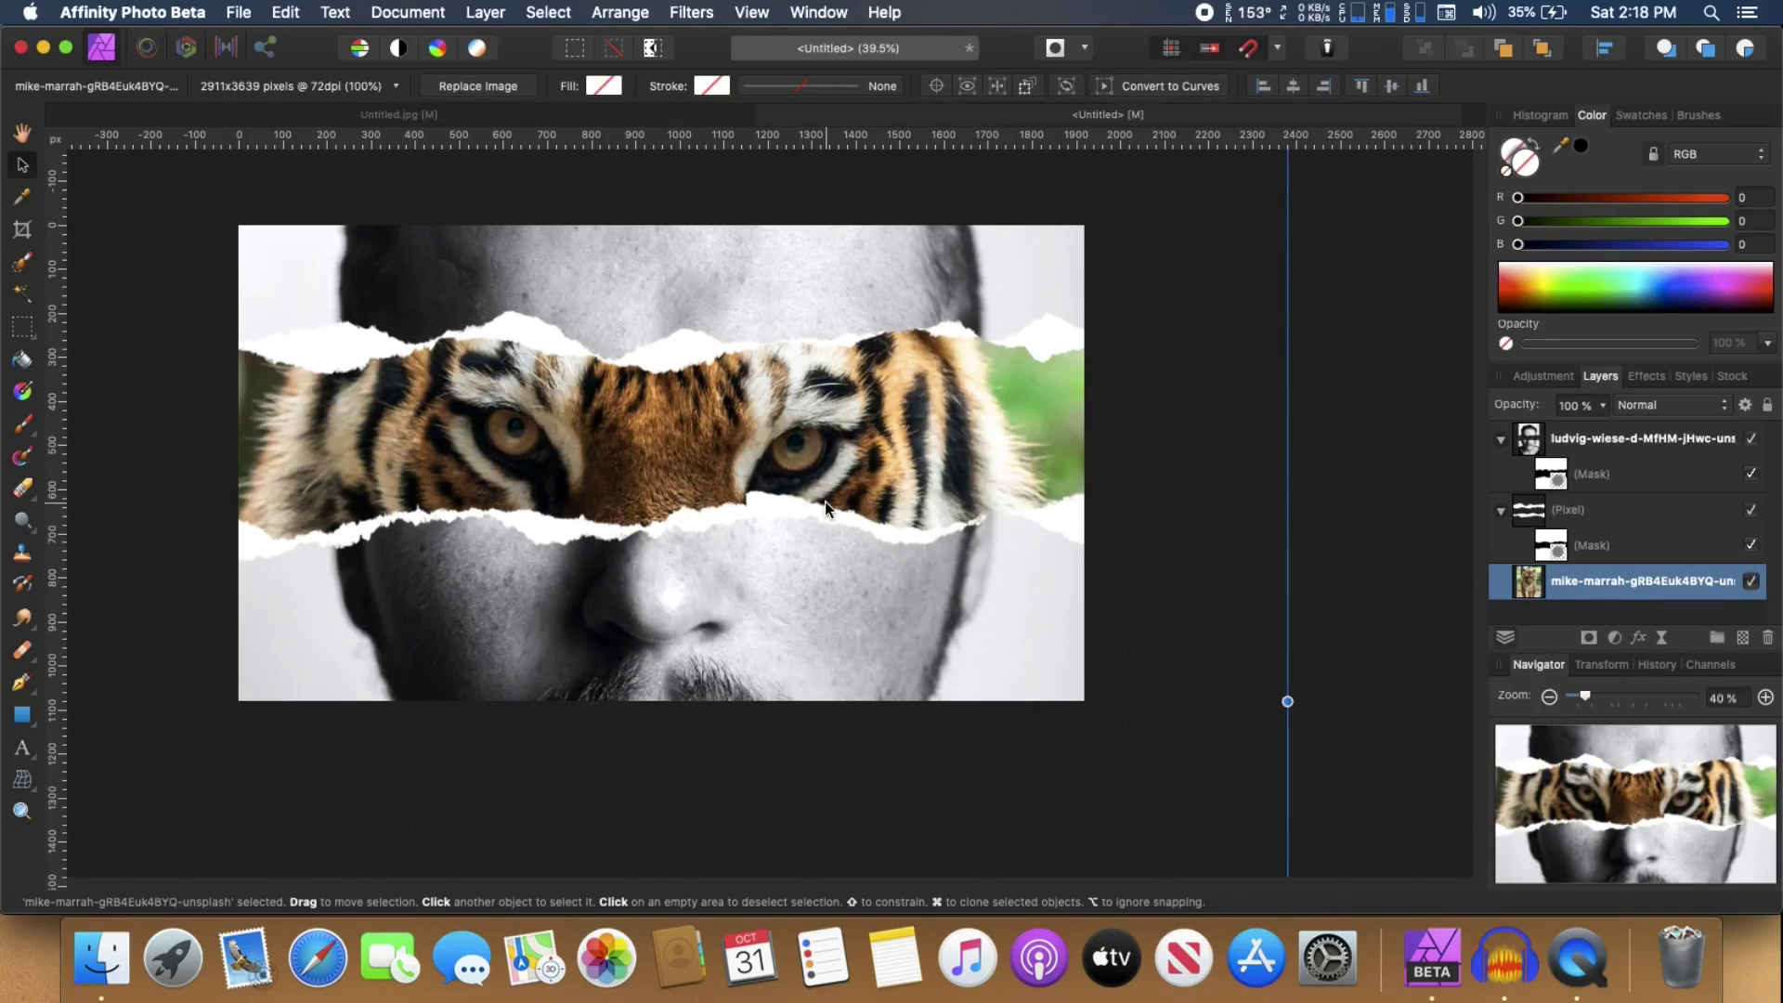
pyautogui.click(1691, 118)
pyautogui.click(1616, 137)
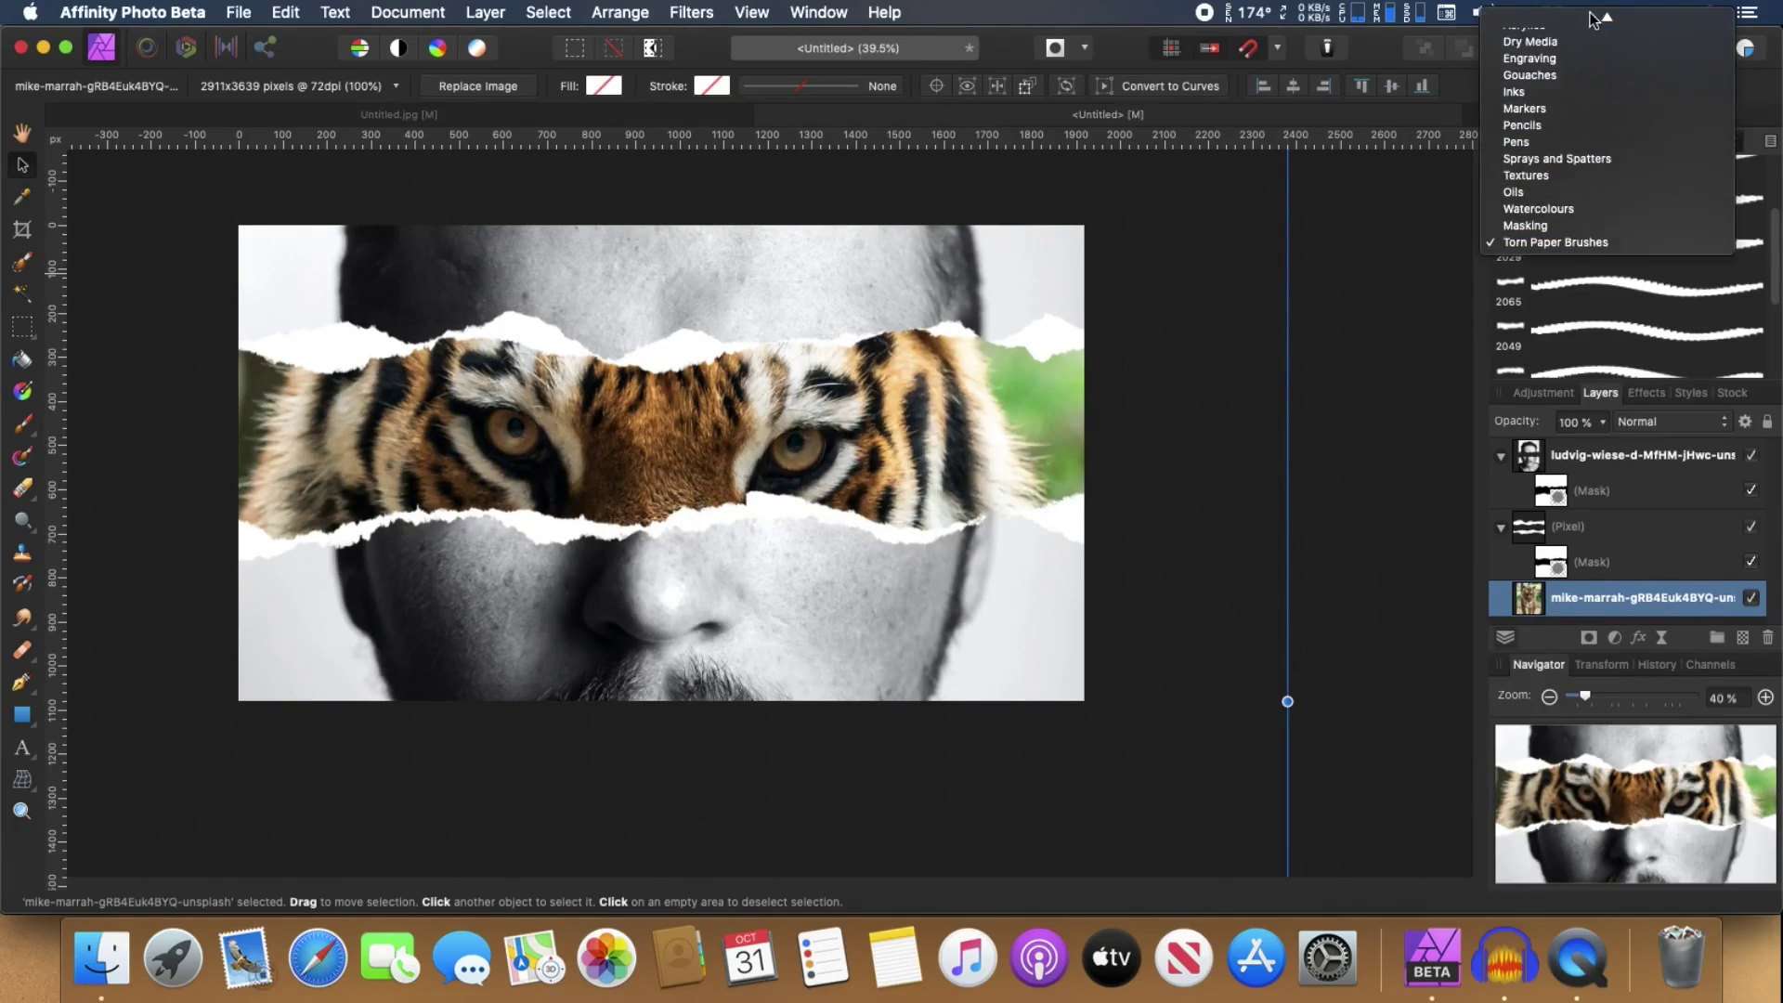
pyautogui.click(1575, 119)
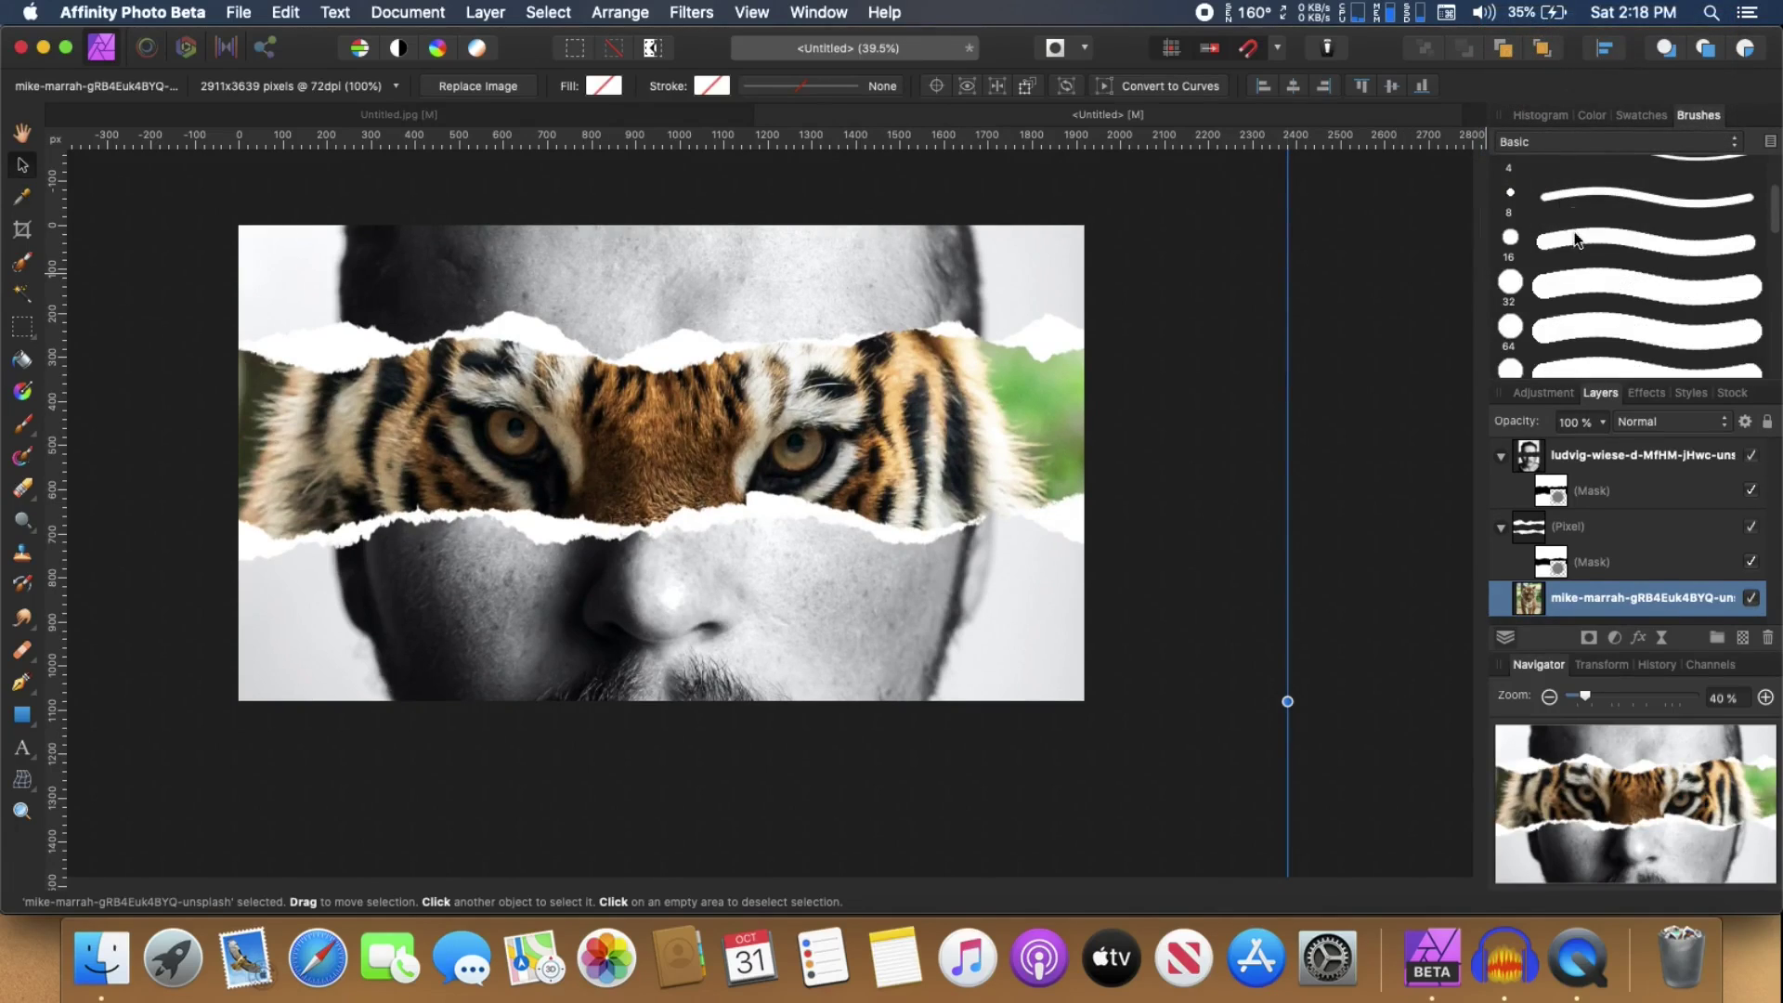
pyautogui.click(1576, 240)
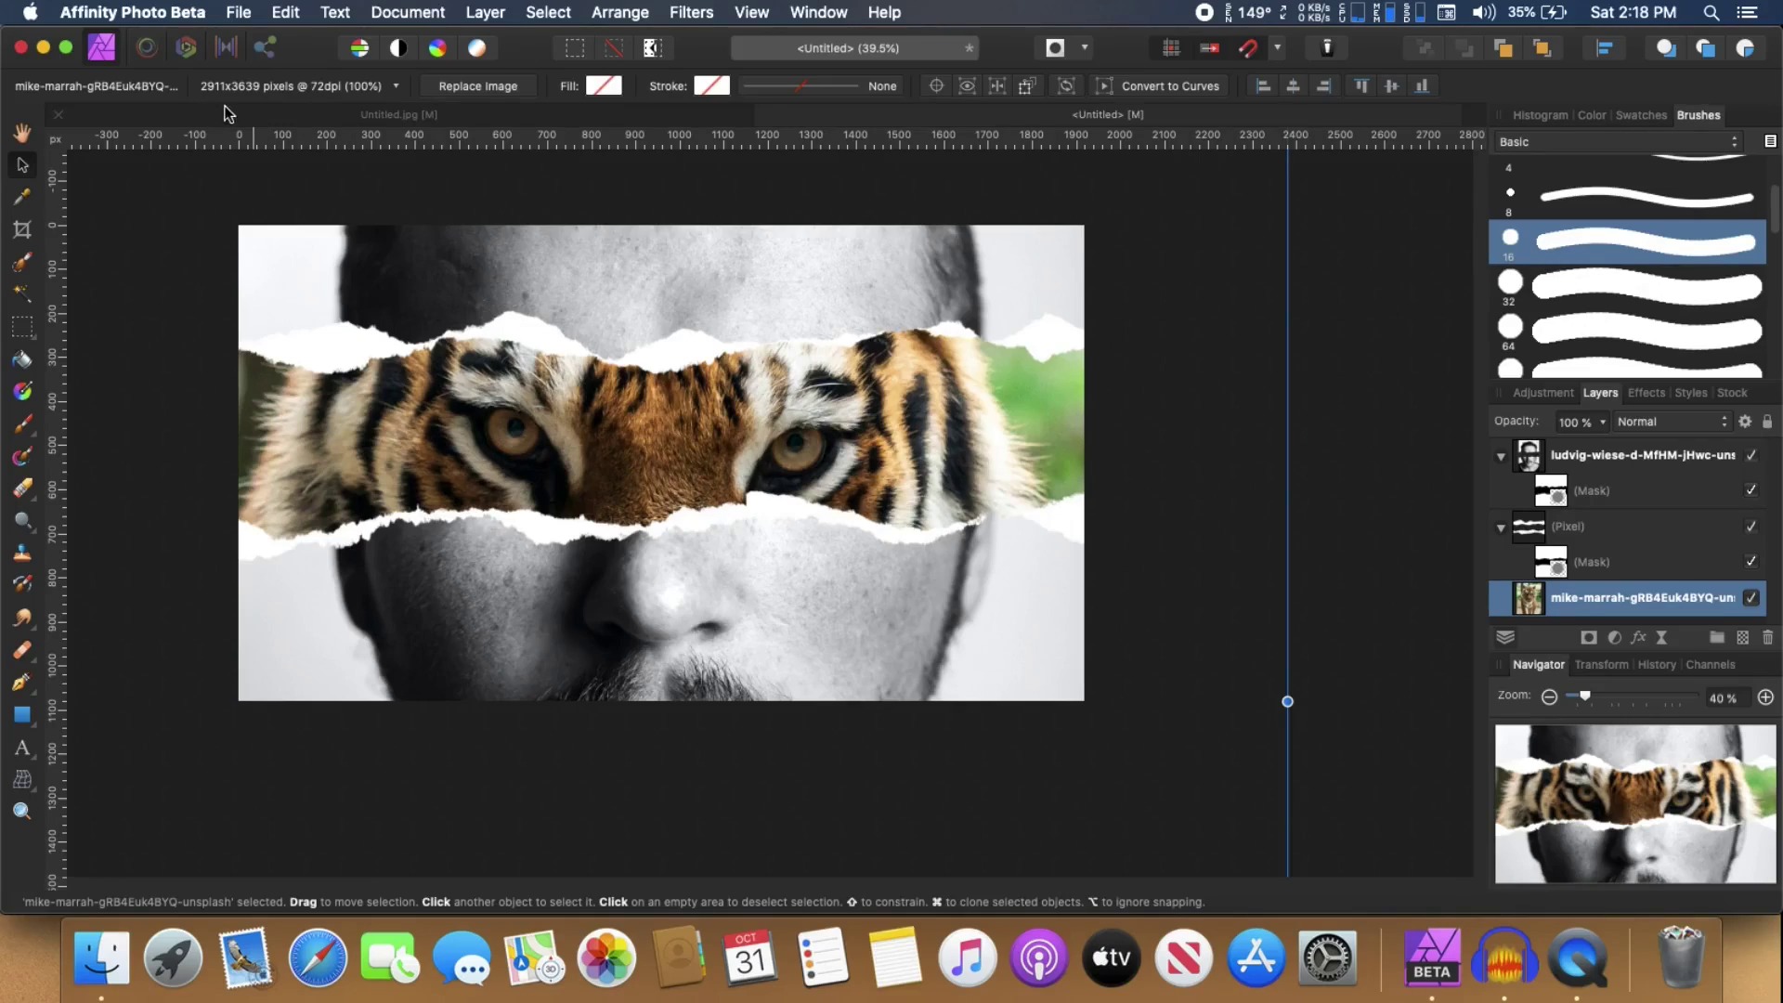
# Set the paint brush to 500 px width with 0% hardness.
pyautogui.click(24, 427)
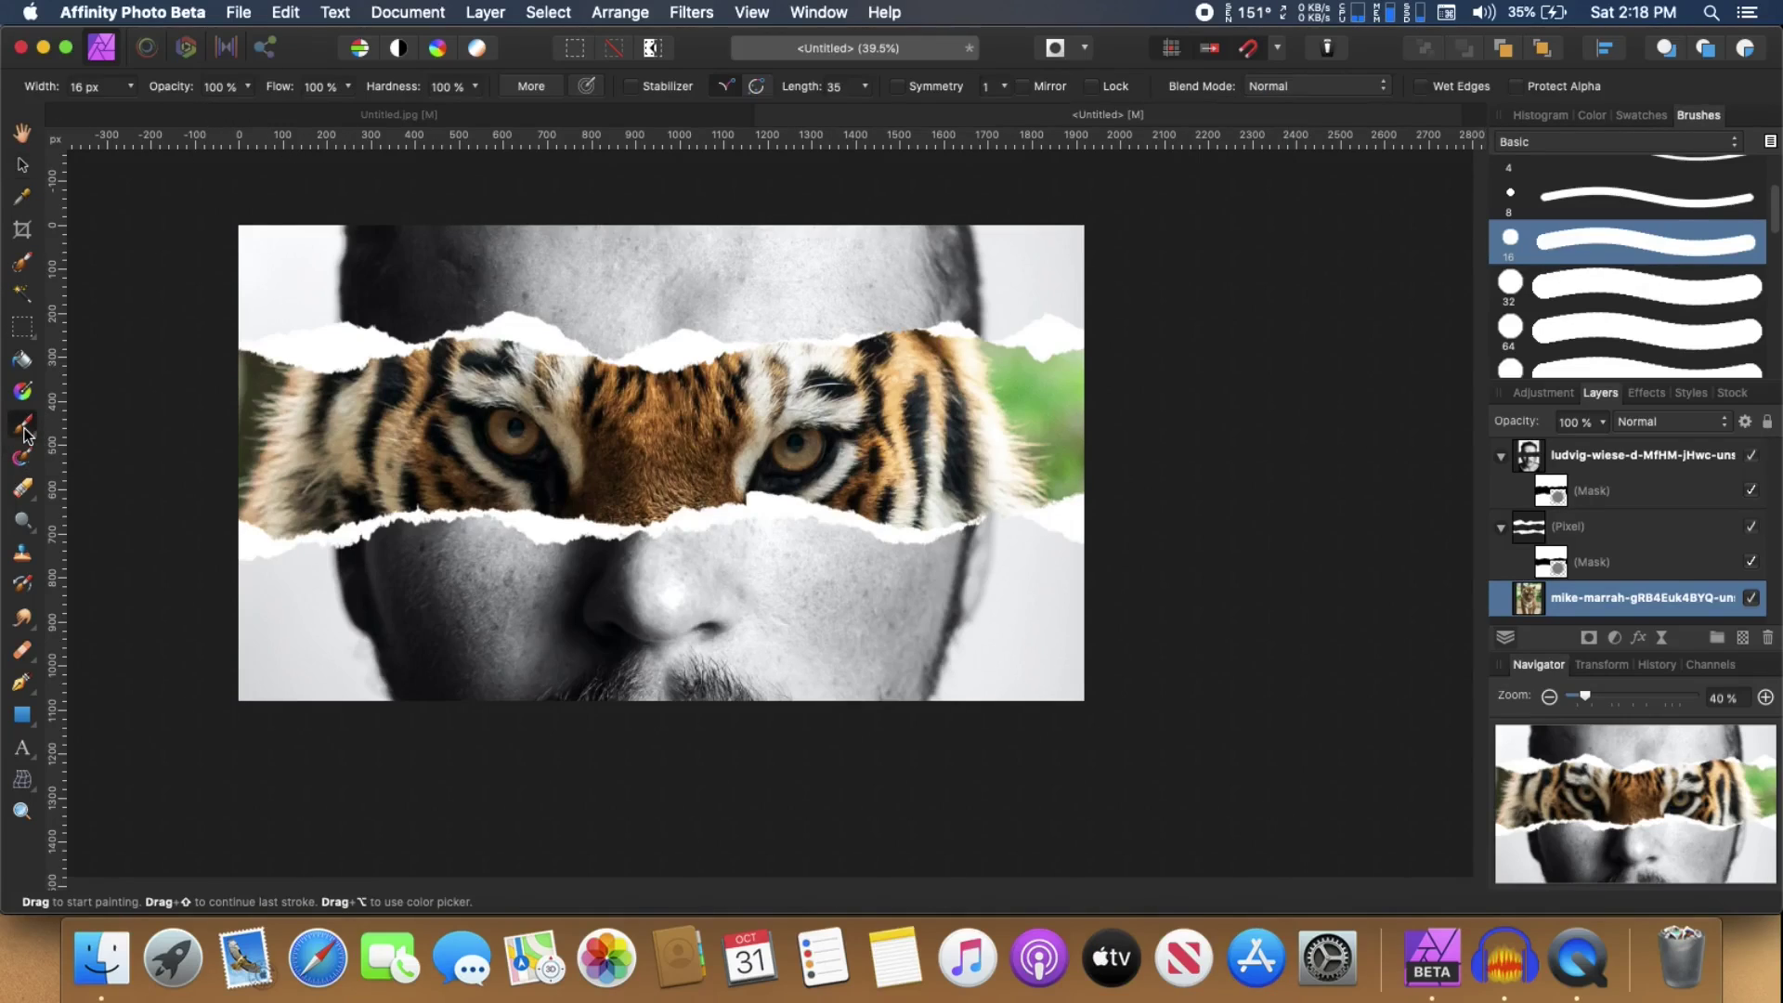
pyautogui.click(131, 86)
pyautogui.moveTo(135, 110); pyautogui.dragTo(244, 113)
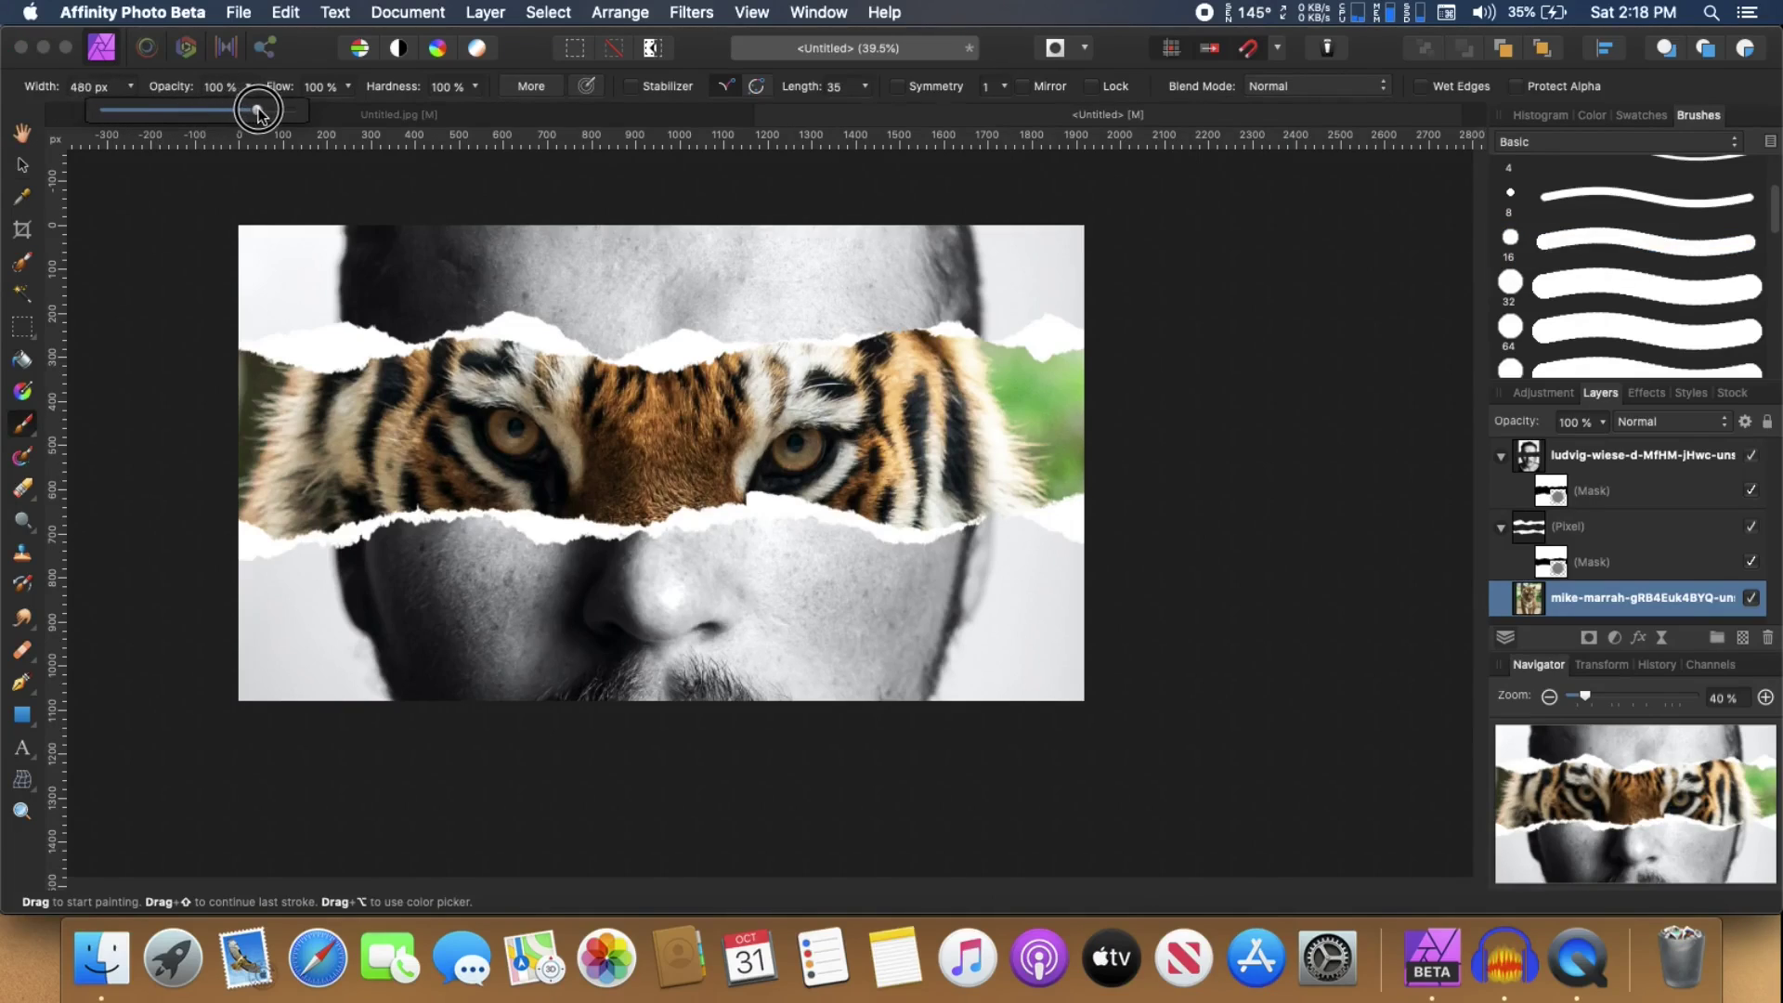
pyautogui.click(472, 90)
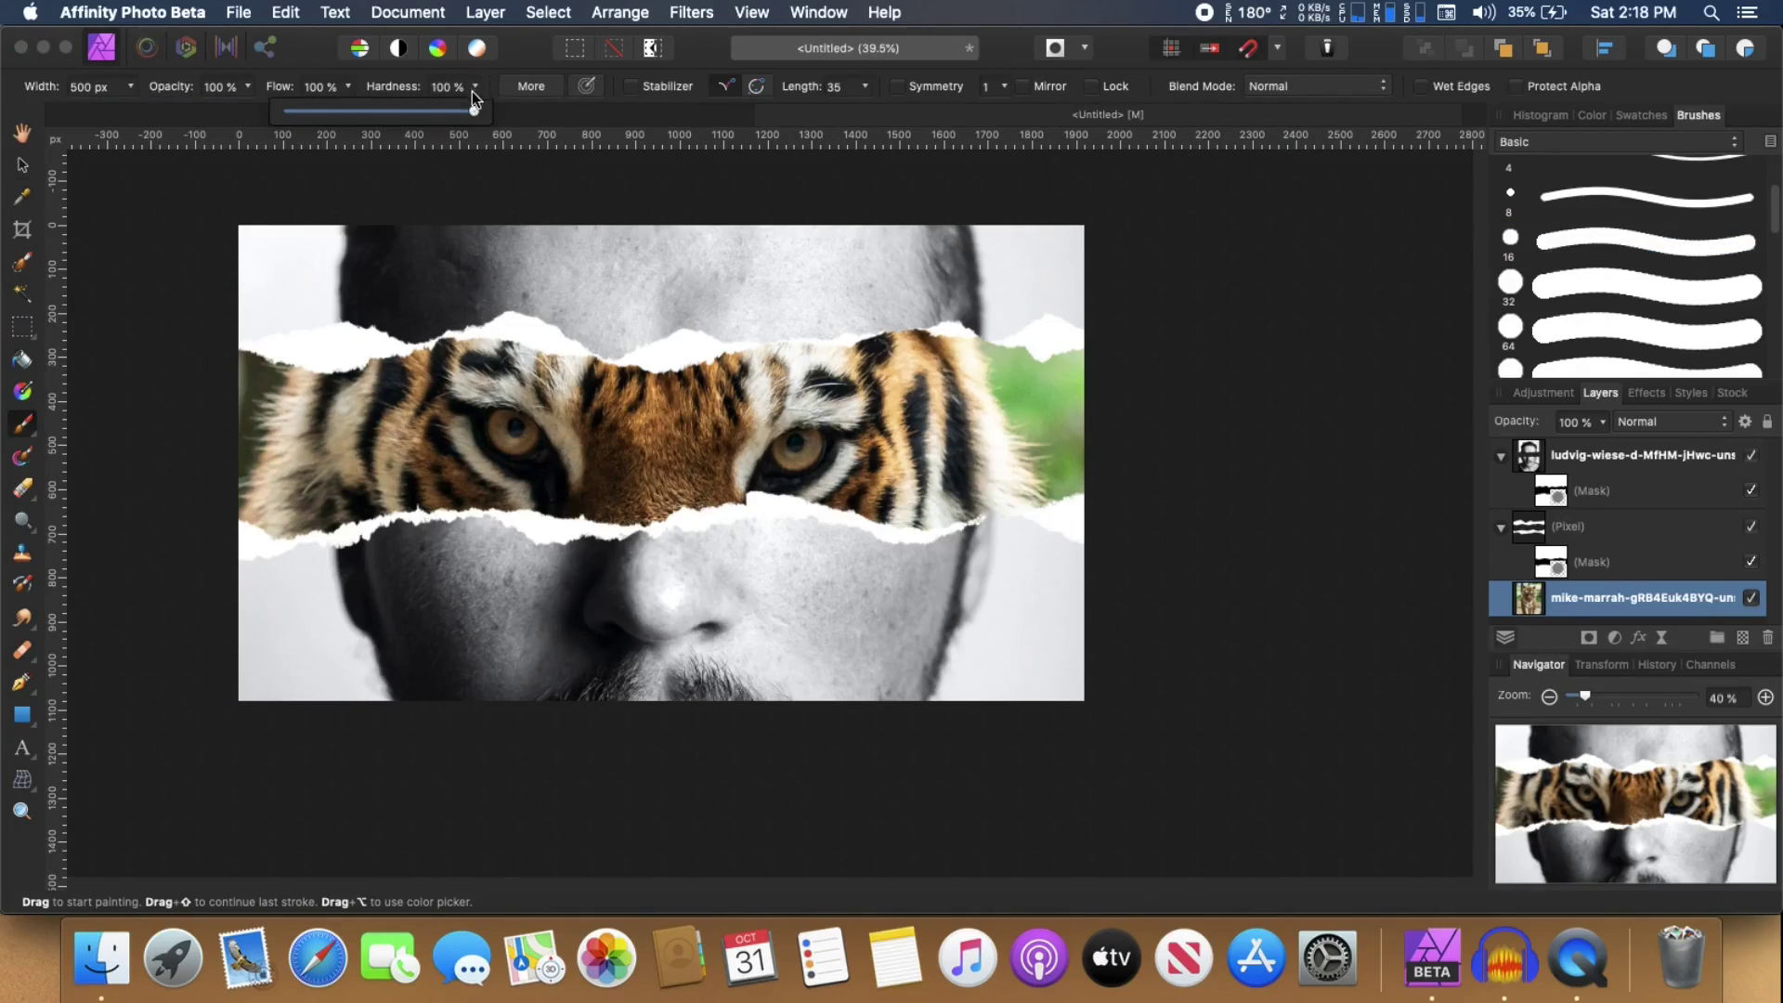
pyautogui.moveTo(447, 114); pyautogui.dragTo(279, 109)
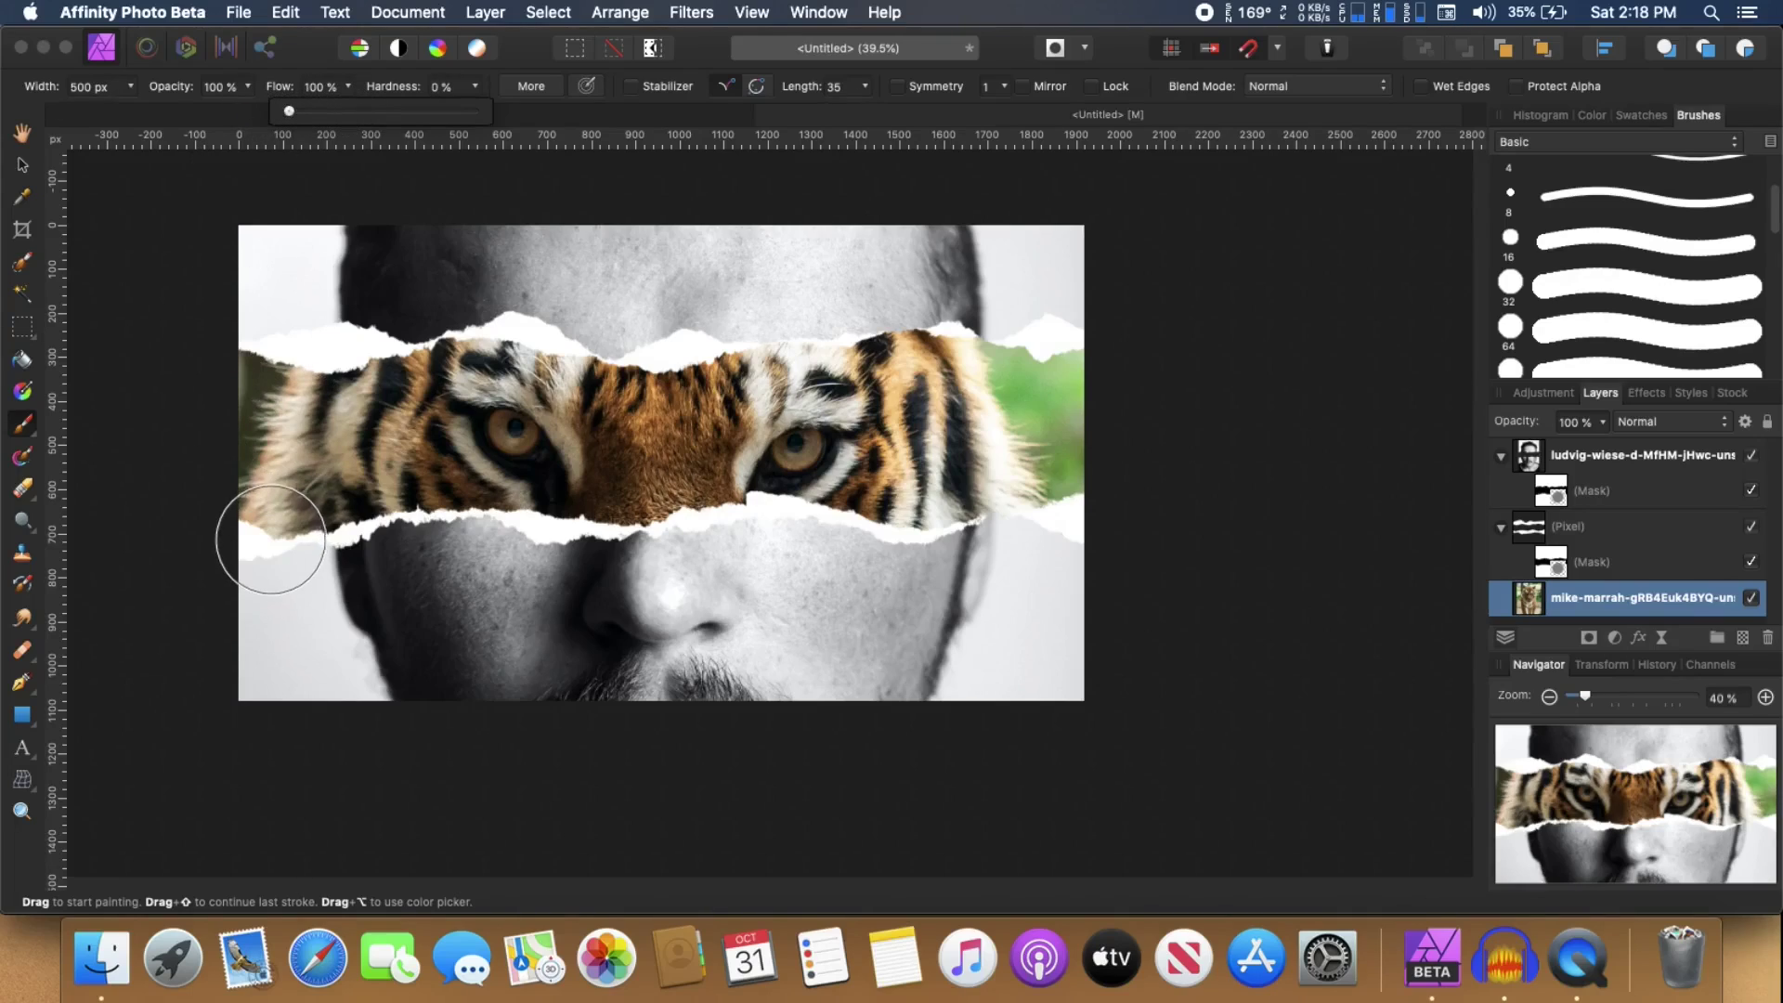
# Make black the painting colour and brush a soft dark stroke across the tiger image.
pyautogui.click(422, 575)
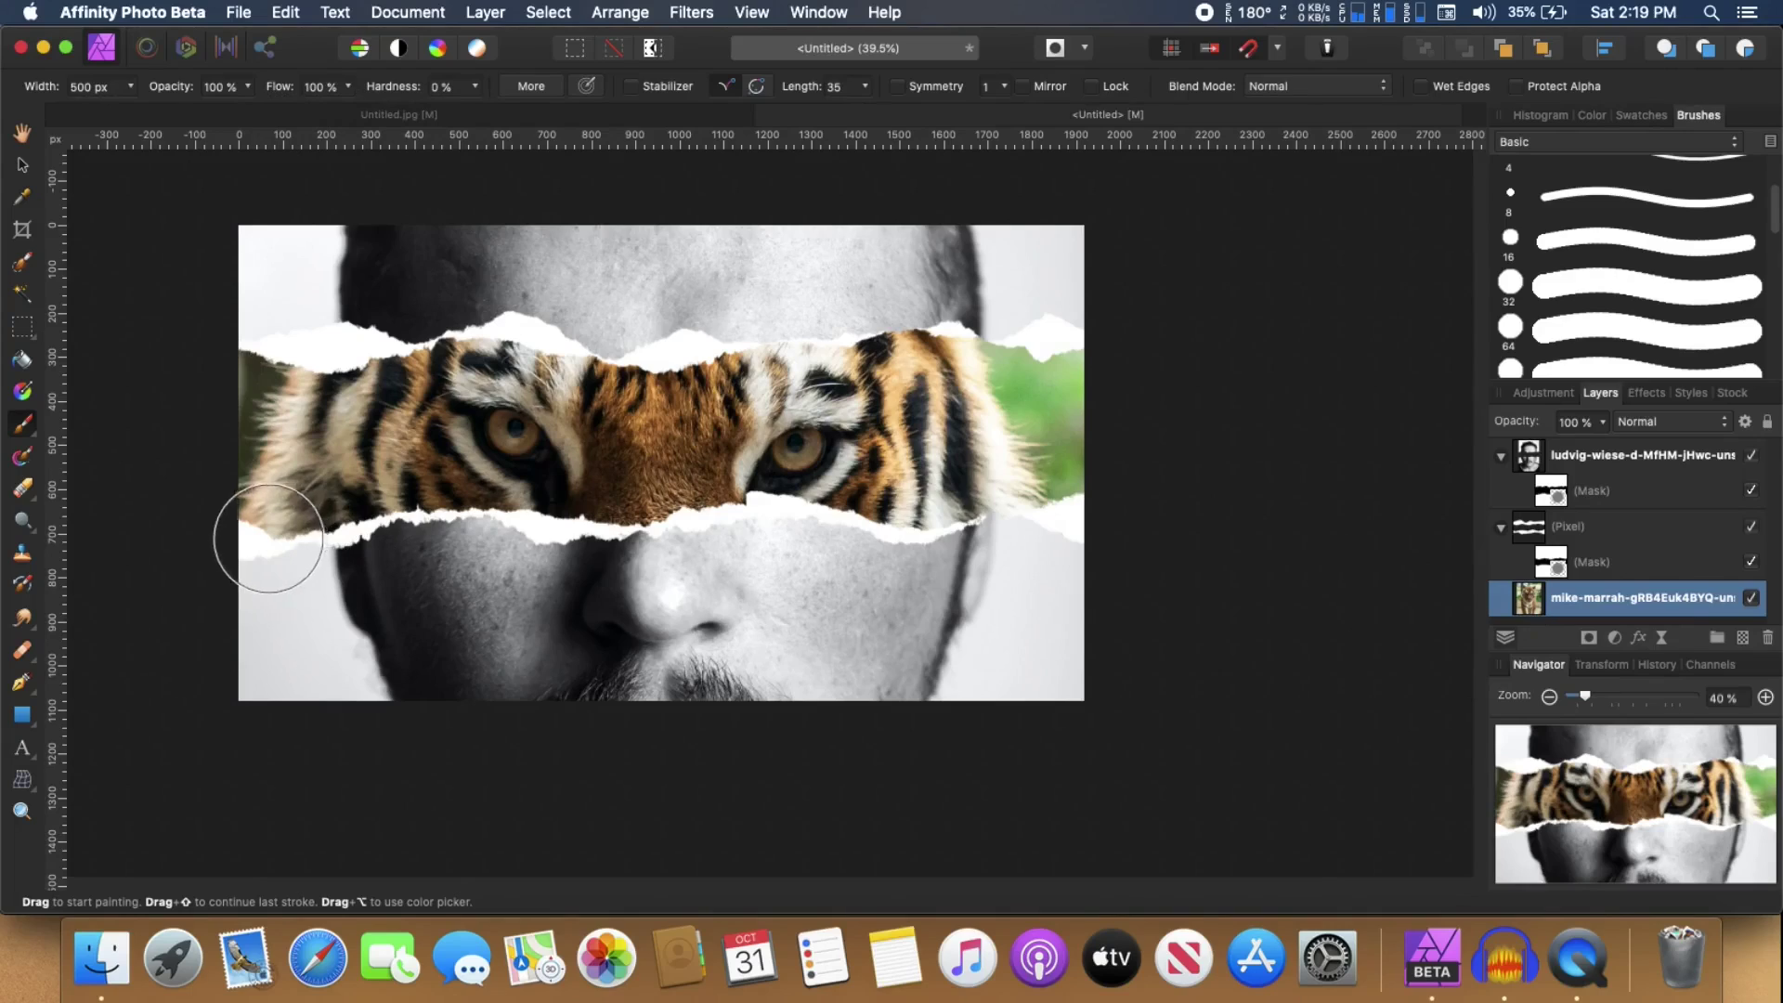
pyautogui.click(1592, 116)
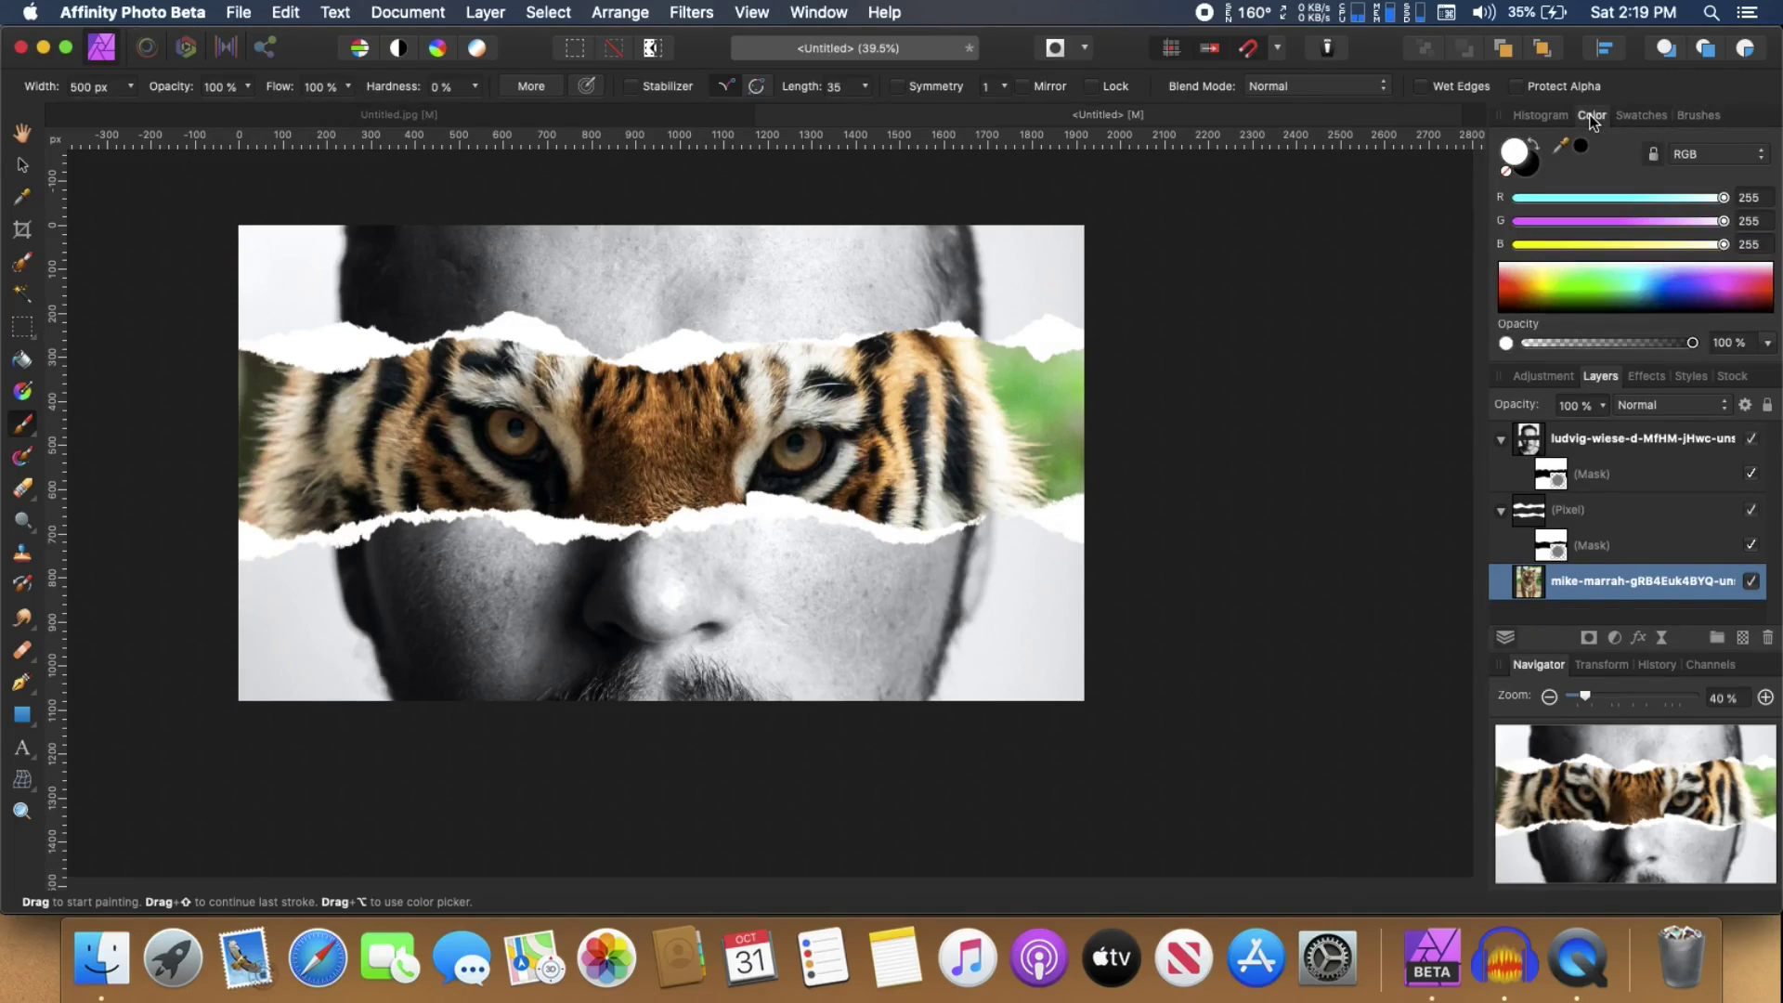
pyautogui.click(1537, 145)
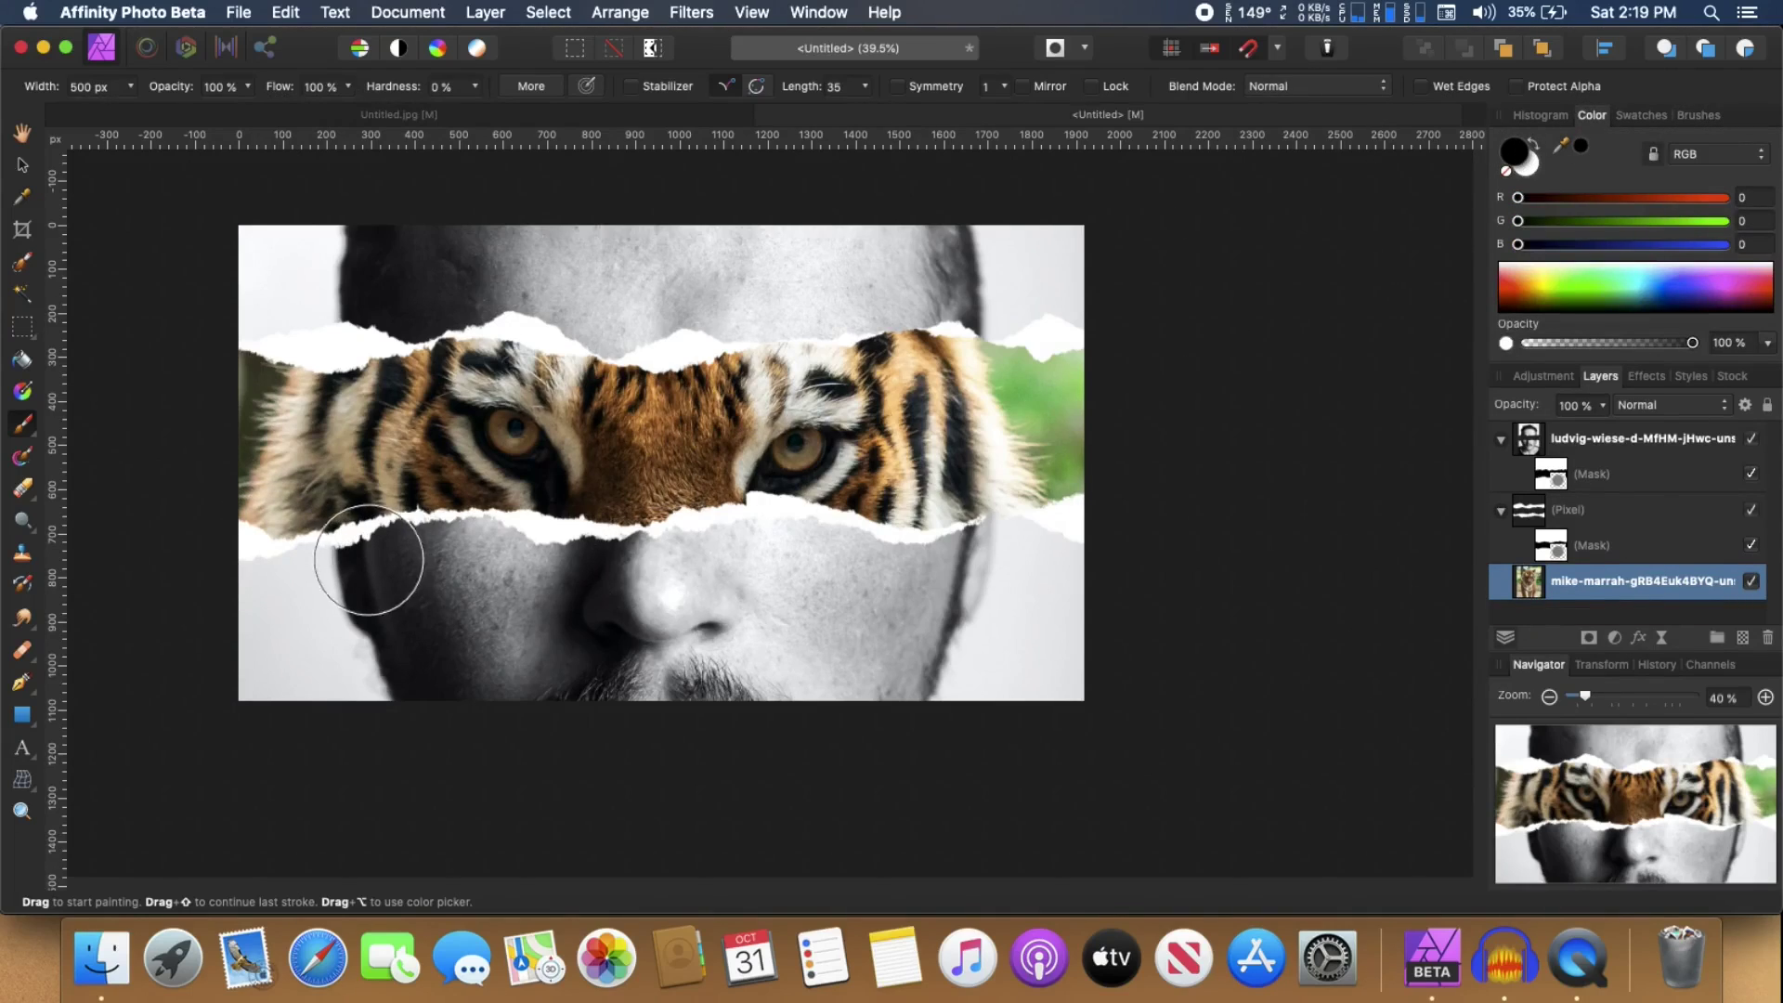
pyautogui.moveTo(298, 557)
pyautogui.mouseDown()
pyautogui.moveTo(446, 557)
pyautogui.moveTo(597, 521)
pyautogui.moveTo(910, 548)
pyautogui.moveTo(1083, 529)
pyautogui.mouseUp()
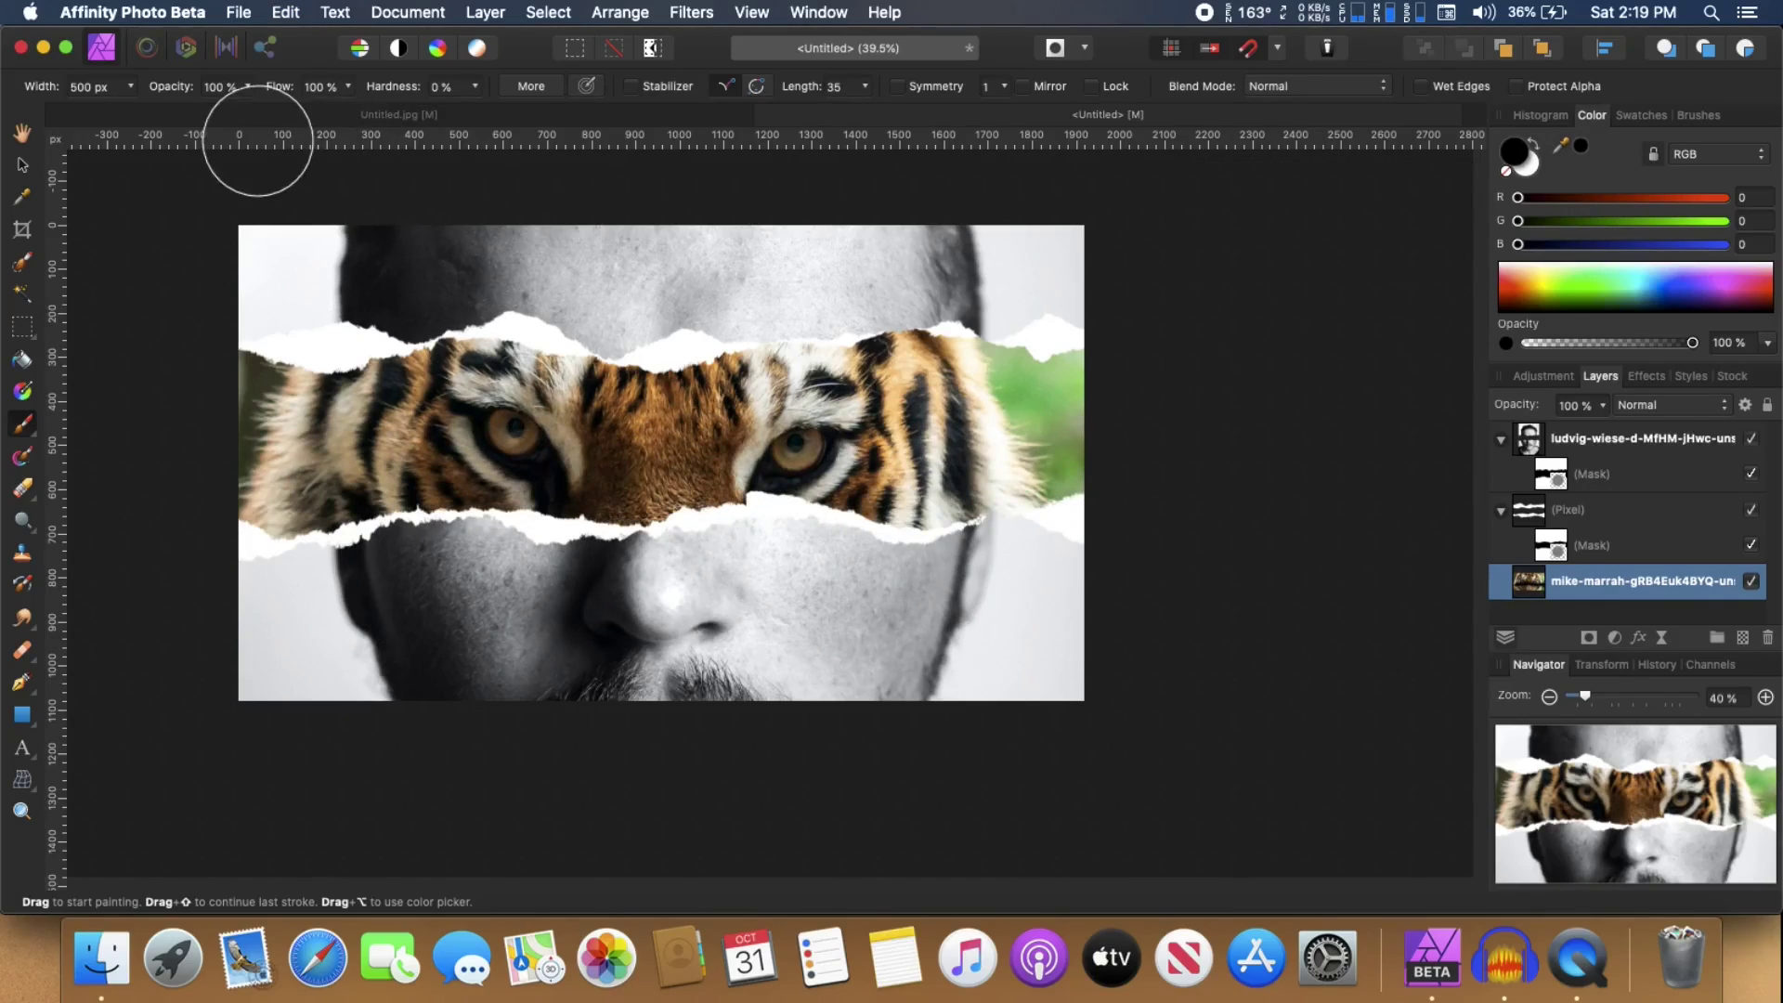
# Lower brush opacity to 79% and darken the tiger image's lower-left and upper-left edges.
pyautogui.click(248, 86)
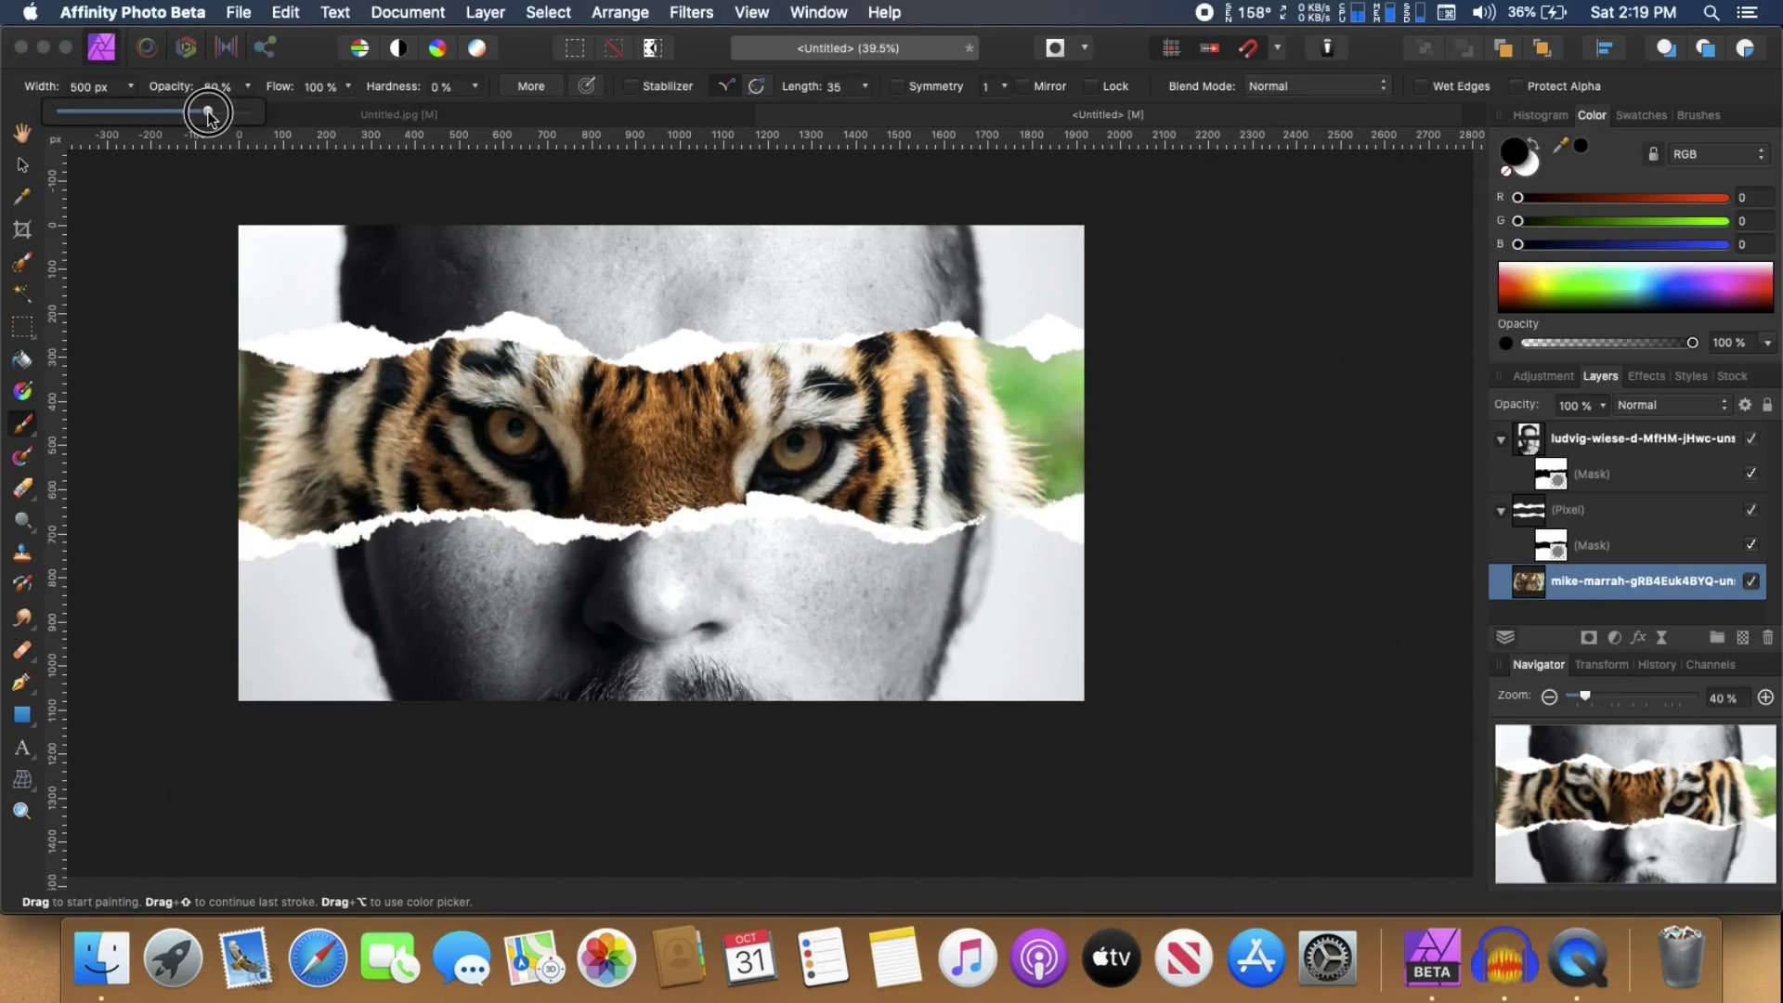
pyautogui.click(272, 394)
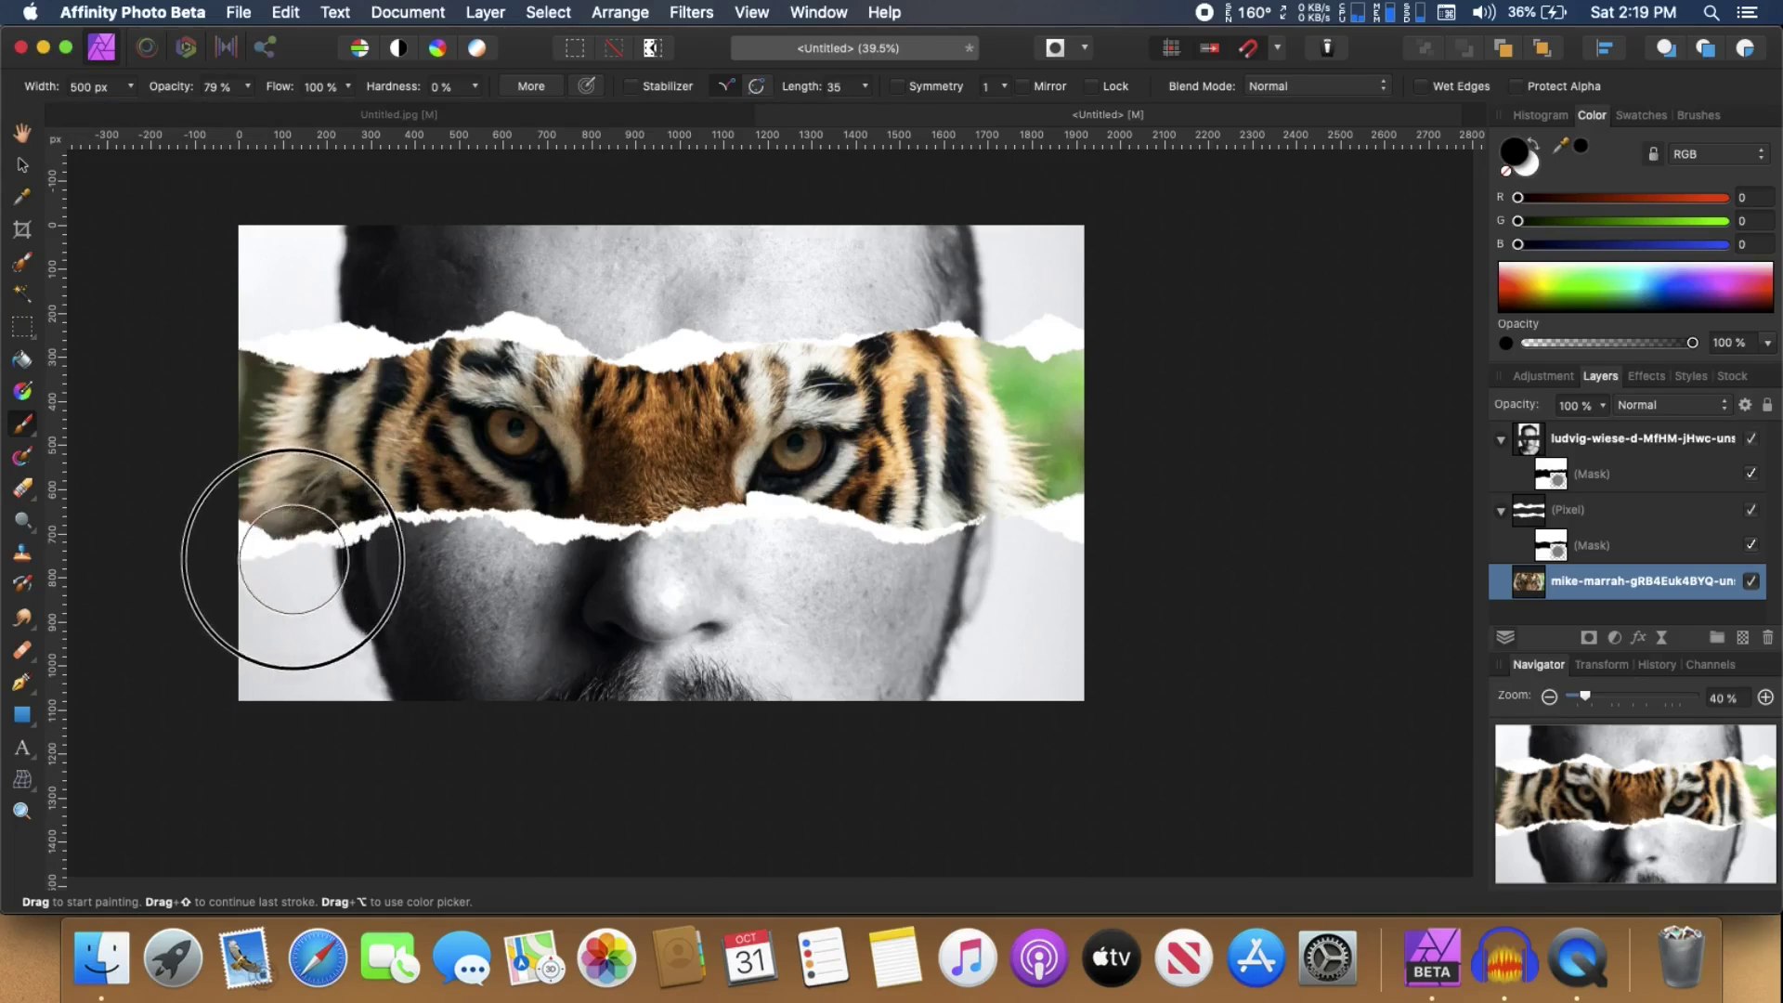
pyautogui.moveTo(416, 557); pyautogui.dragTo(917, 550)
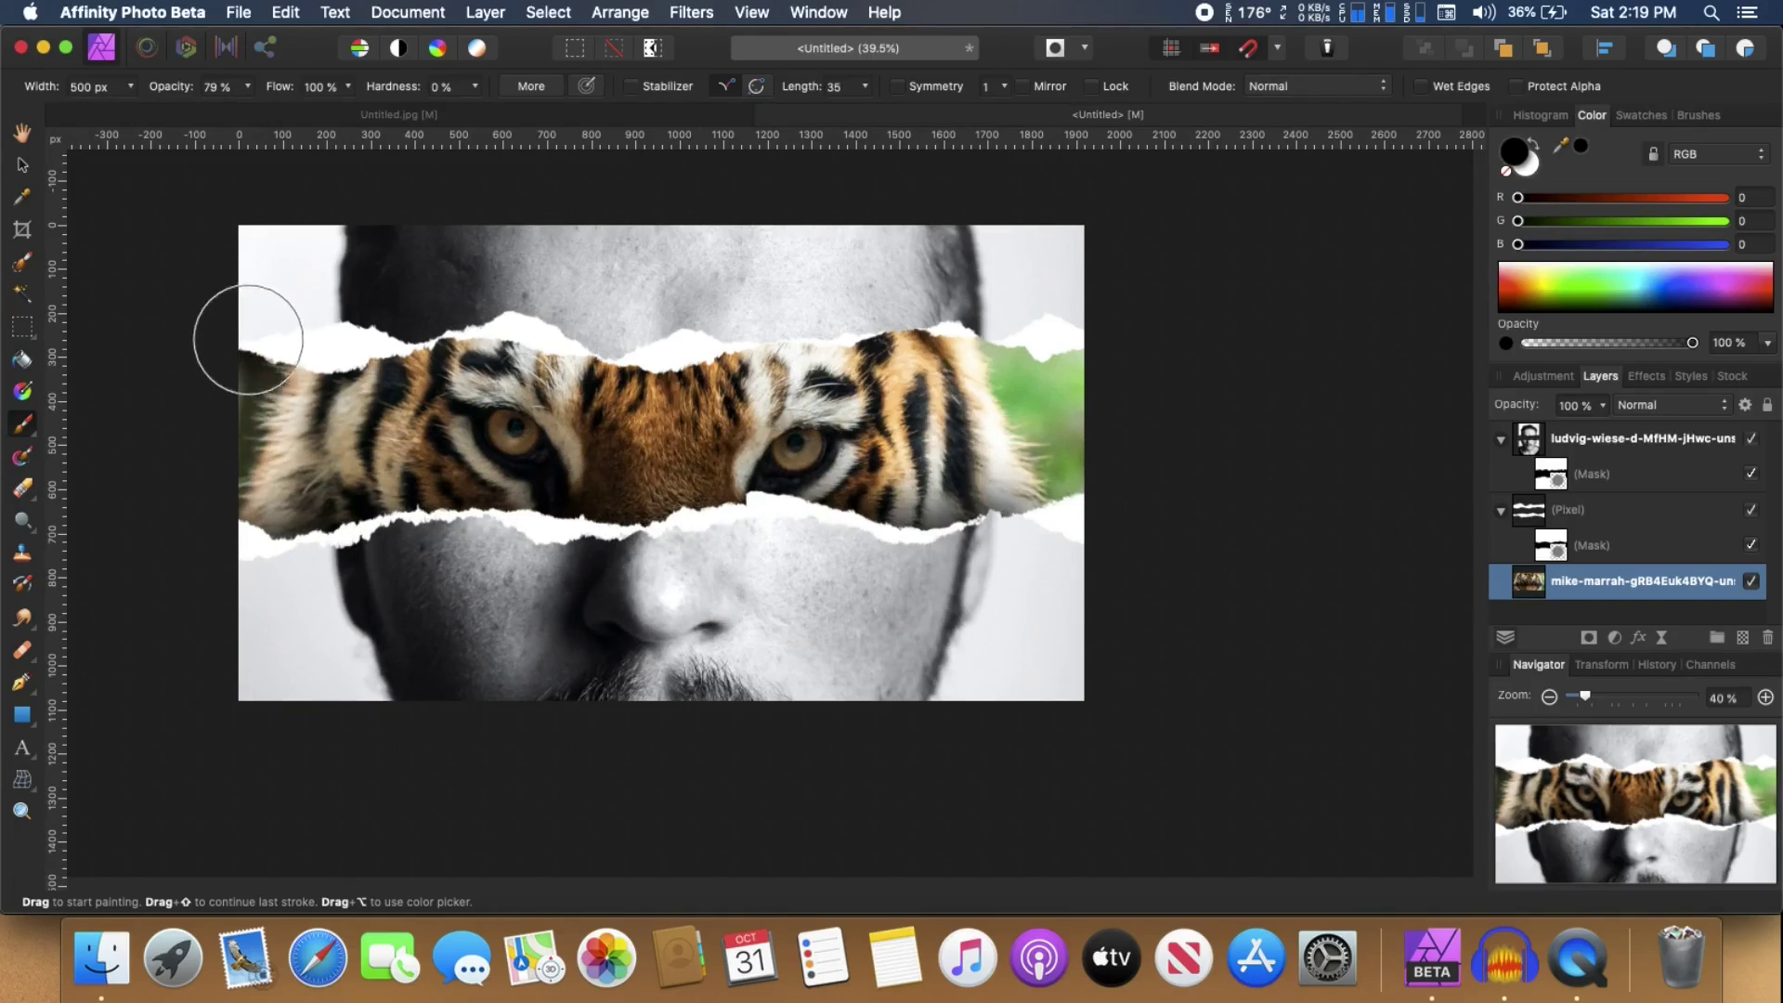
pyautogui.moveTo(220, 333); pyautogui.dragTo(1086, 338)
pyautogui.click(20, 167)
# Collapse the ludvig-wiese portrait and (Pixel) torn-paper layers, briefly hiding and reshowing the portrait.
pyautogui.click(130, 531)
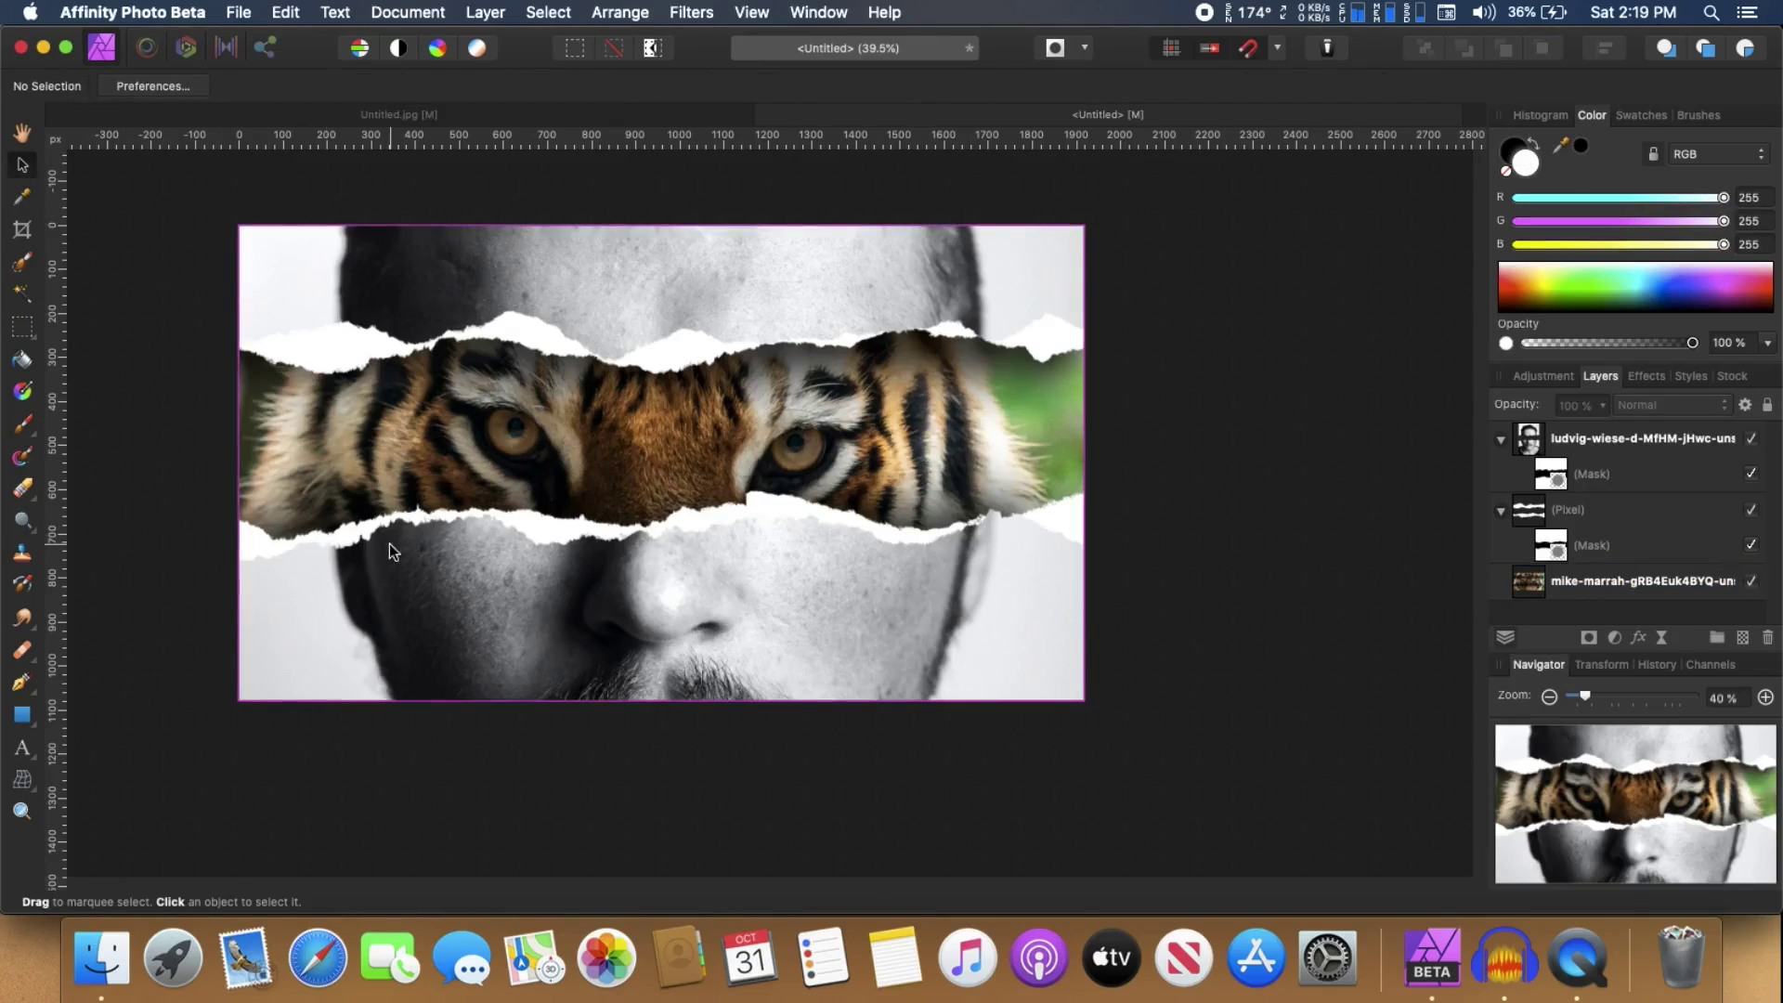
pyautogui.scroll(-1, 426, 536)
pyautogui.scroll(5, 430, 543)
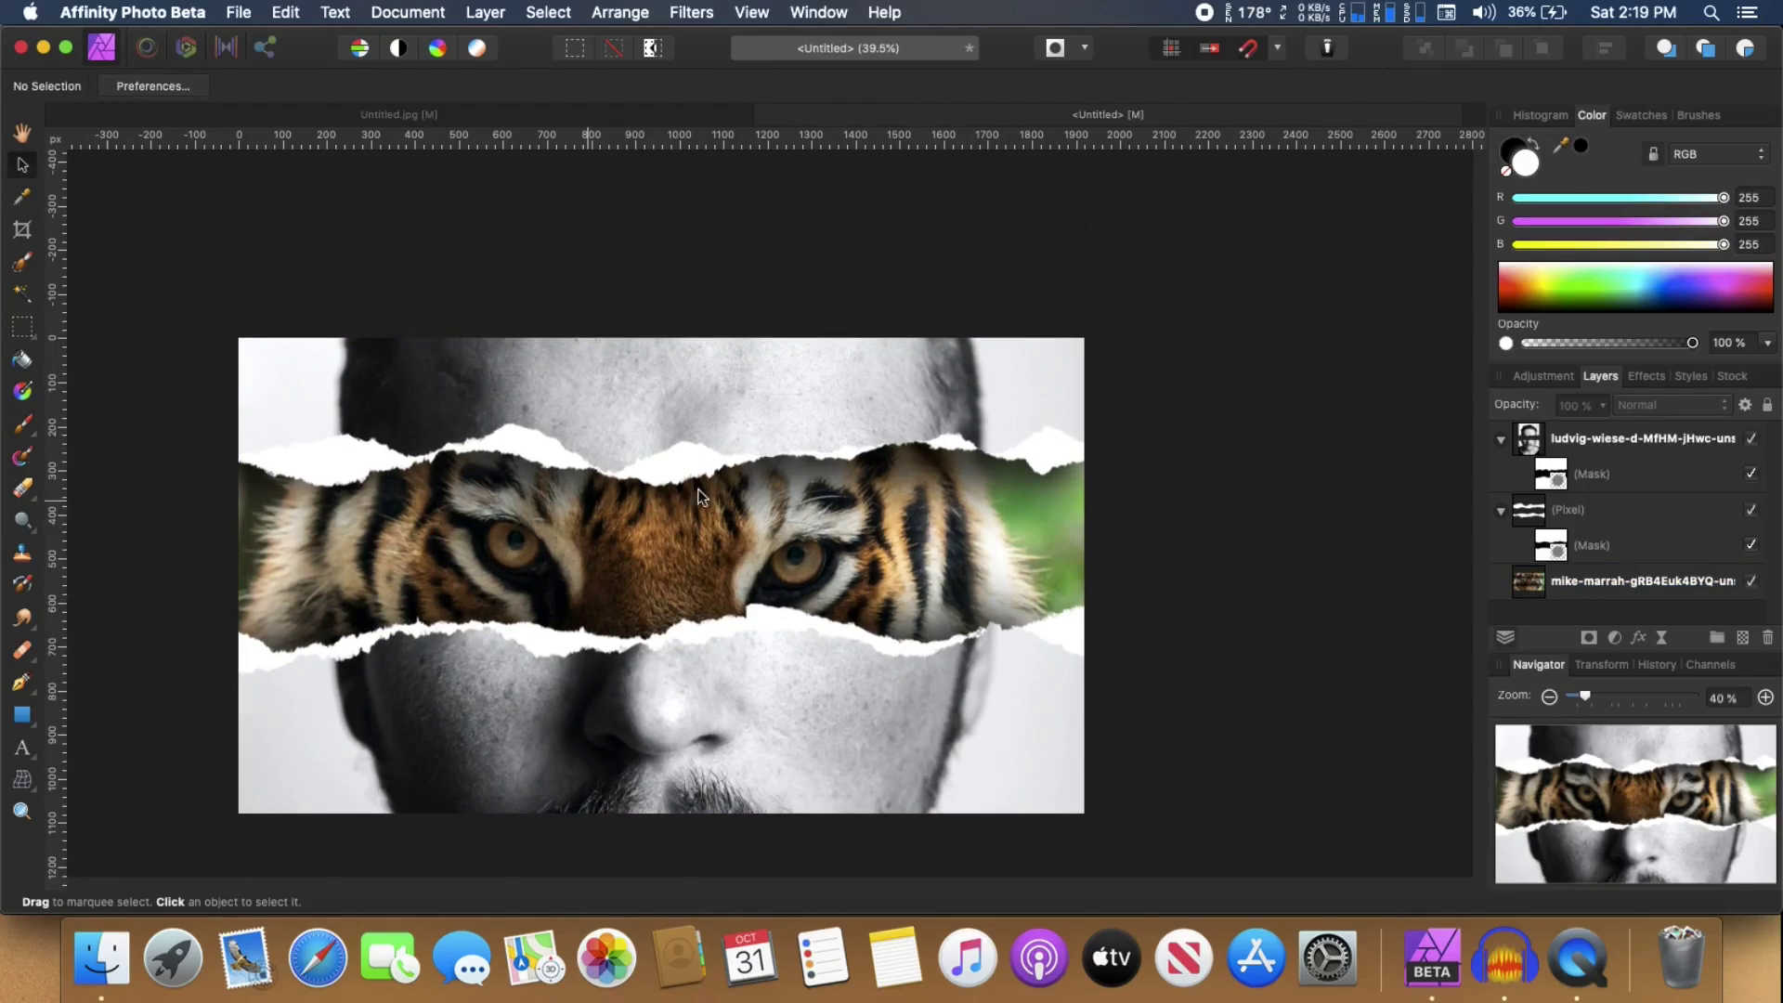
pyautogui.scroll(5, 578, 476)
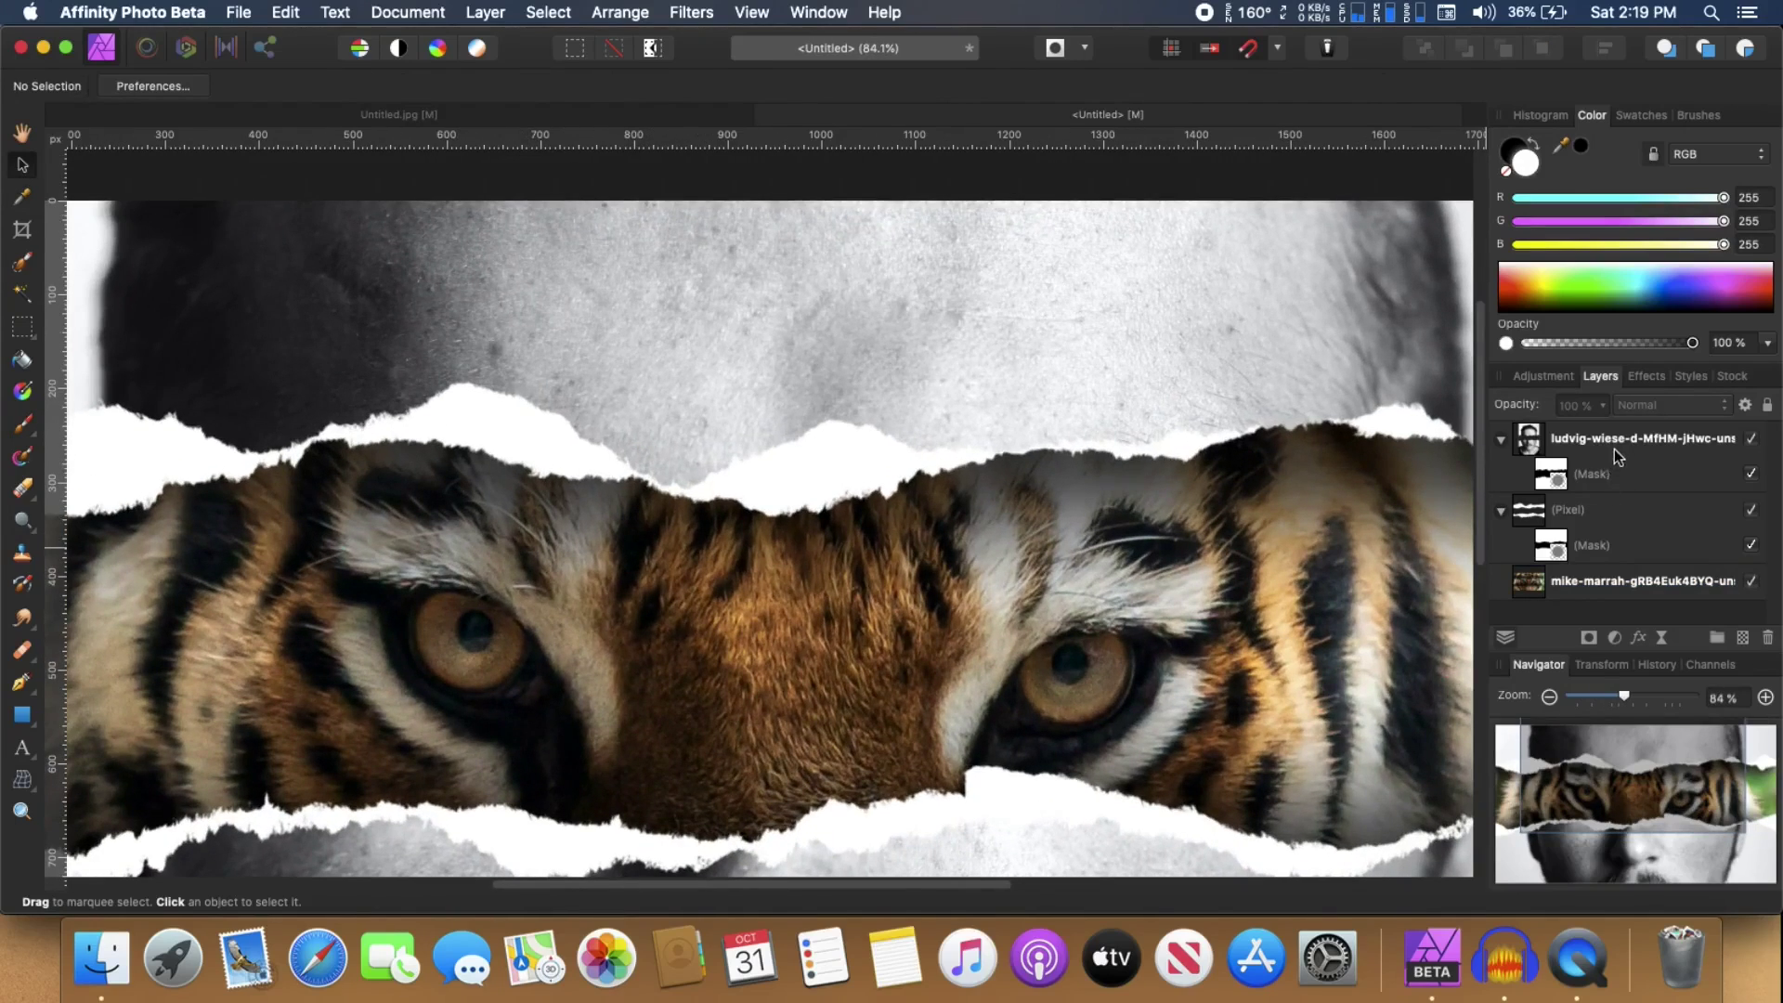
pyautogui.click(1617, 455)
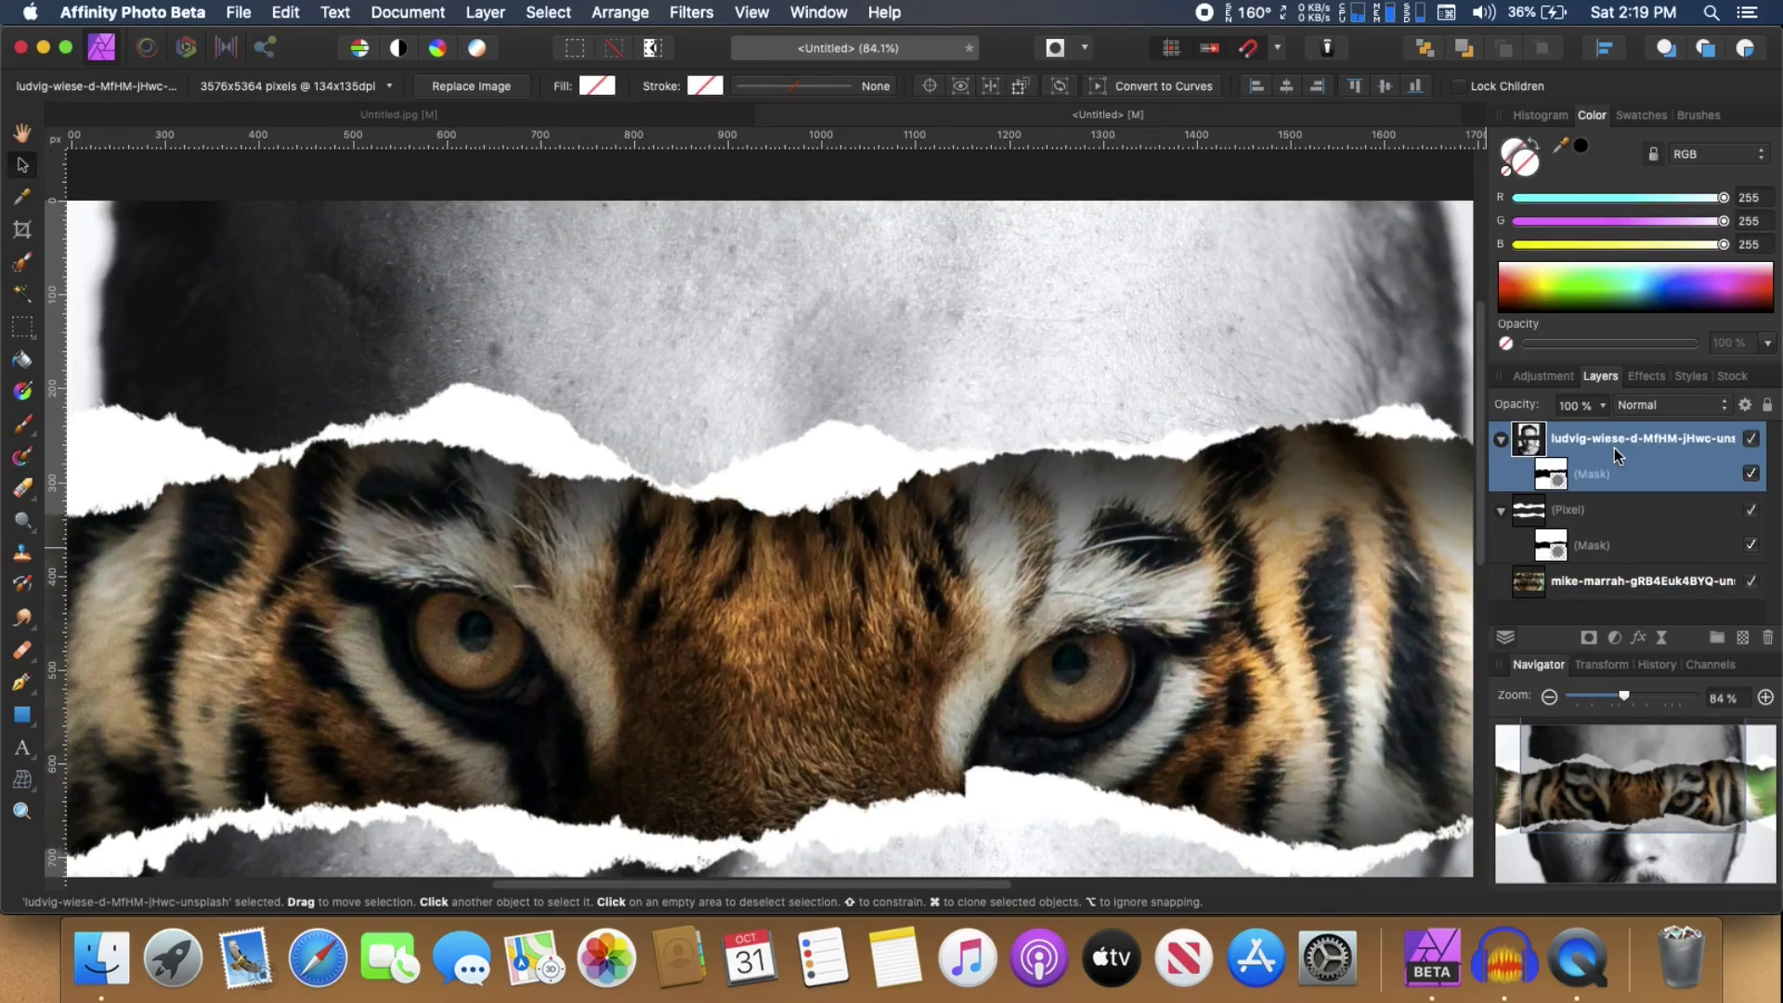
pyautogui.click(1500, 440)
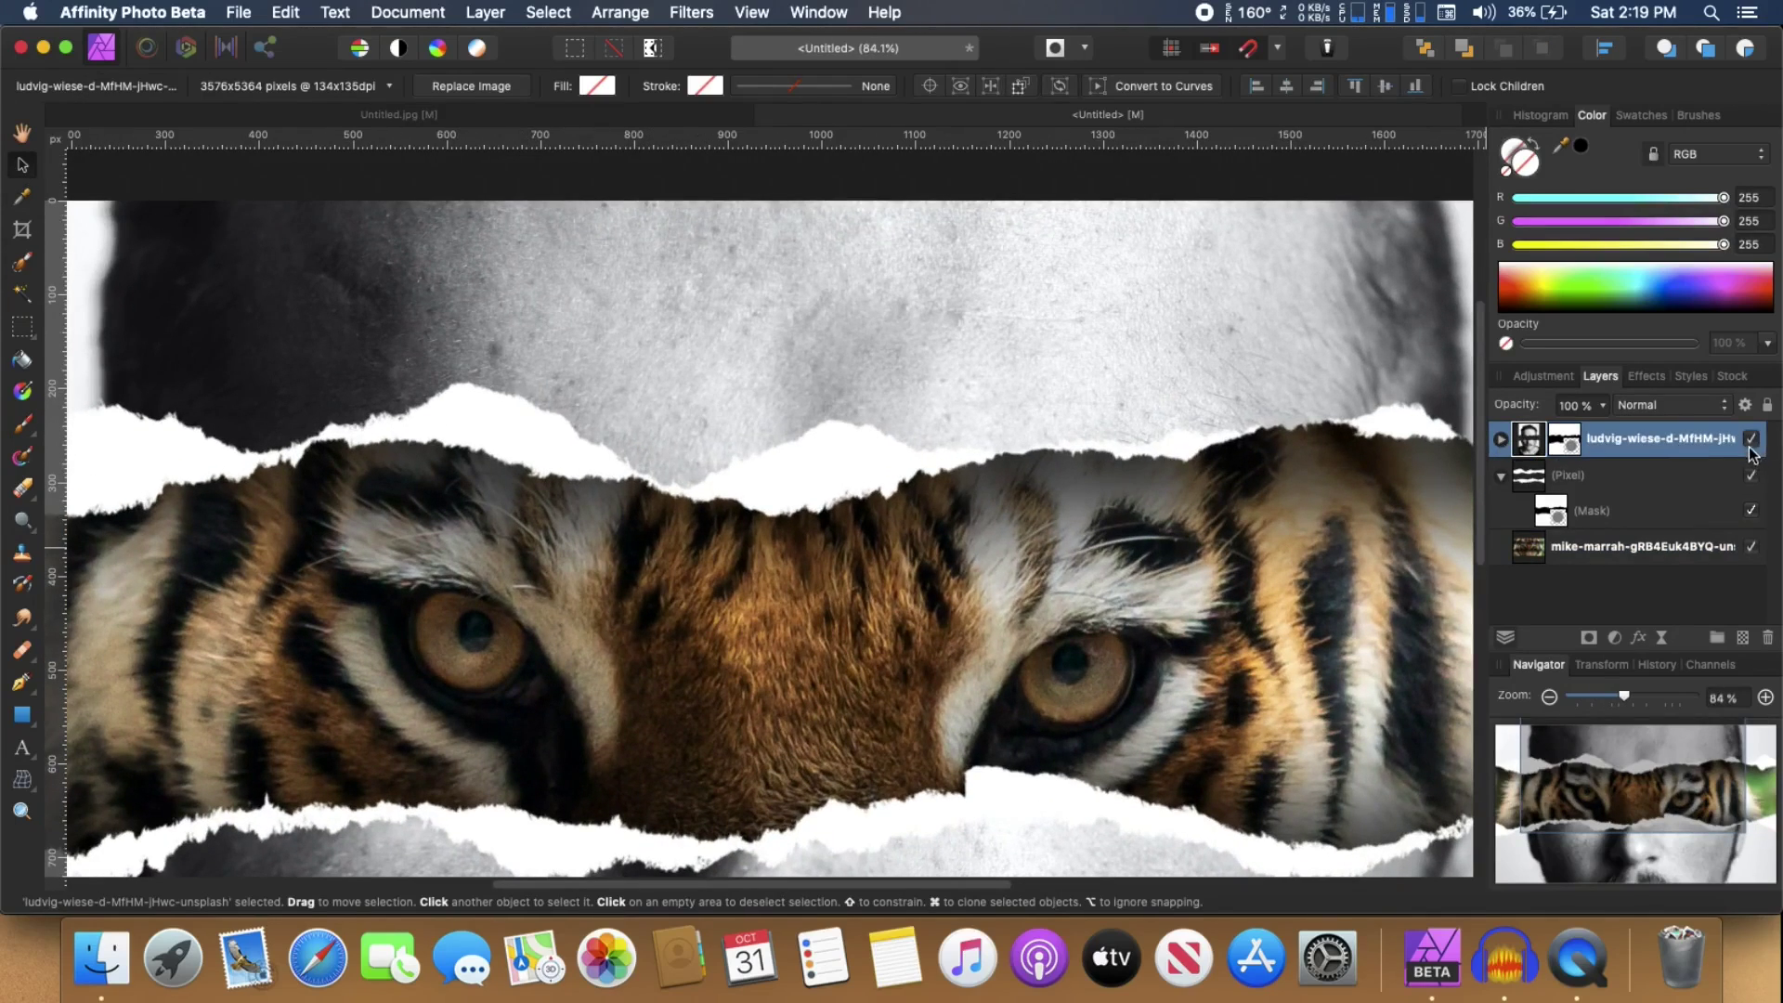
pyautogui.click(1752, 440)
pyautogui.click(1752, 440)
pyautogui.click(1503, 477)
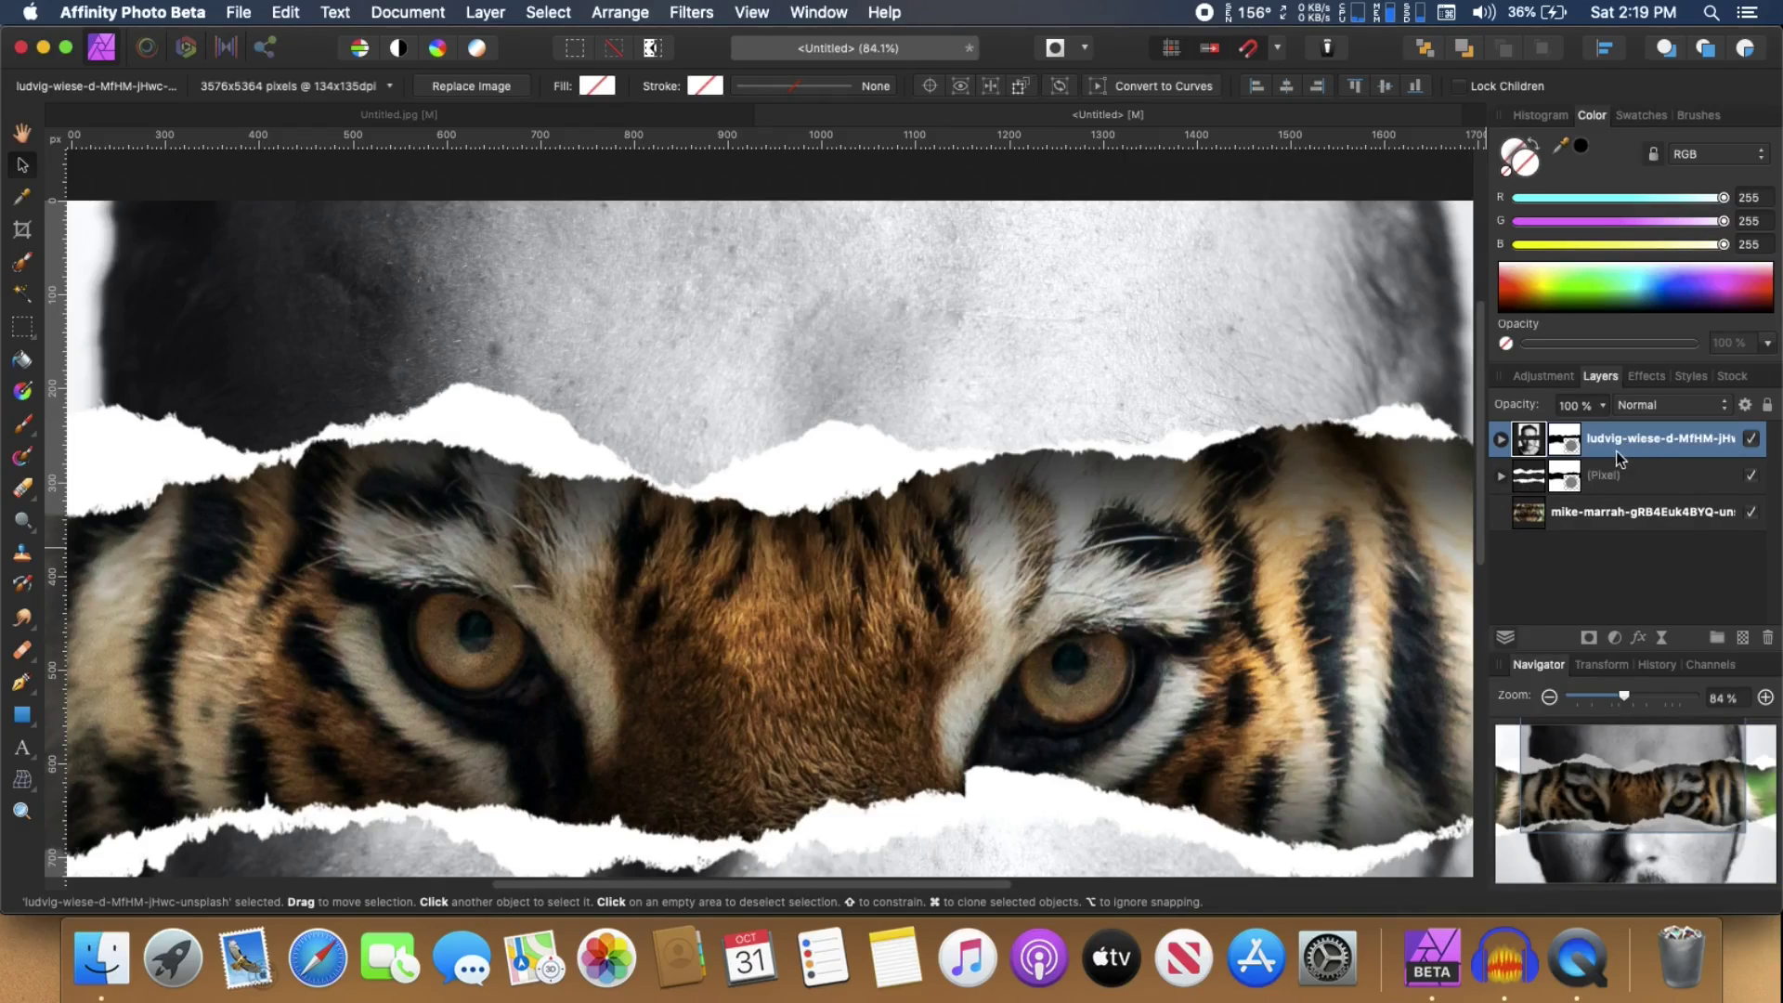
pyautogui.click(1640, 640)
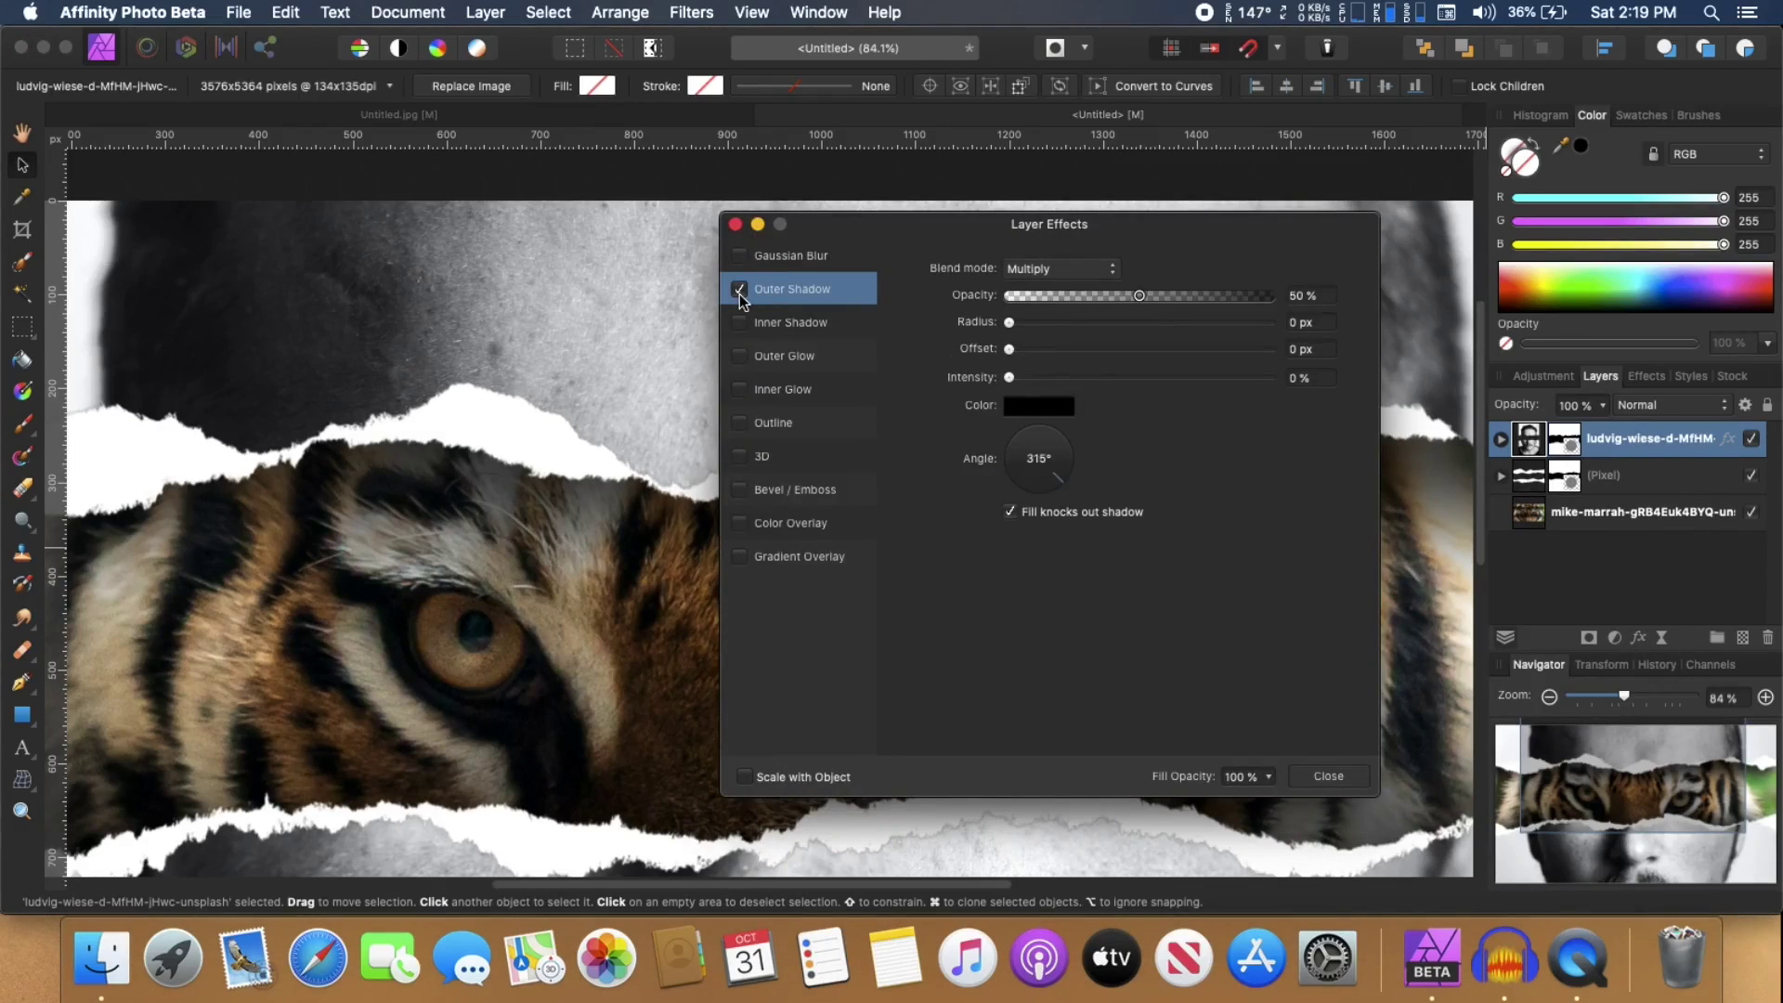
# Set the portrait's Outer Shadow to 5.6 px offset, 270° angle and 78% opacity.
pyautogui.scroll(5, 417, 432)
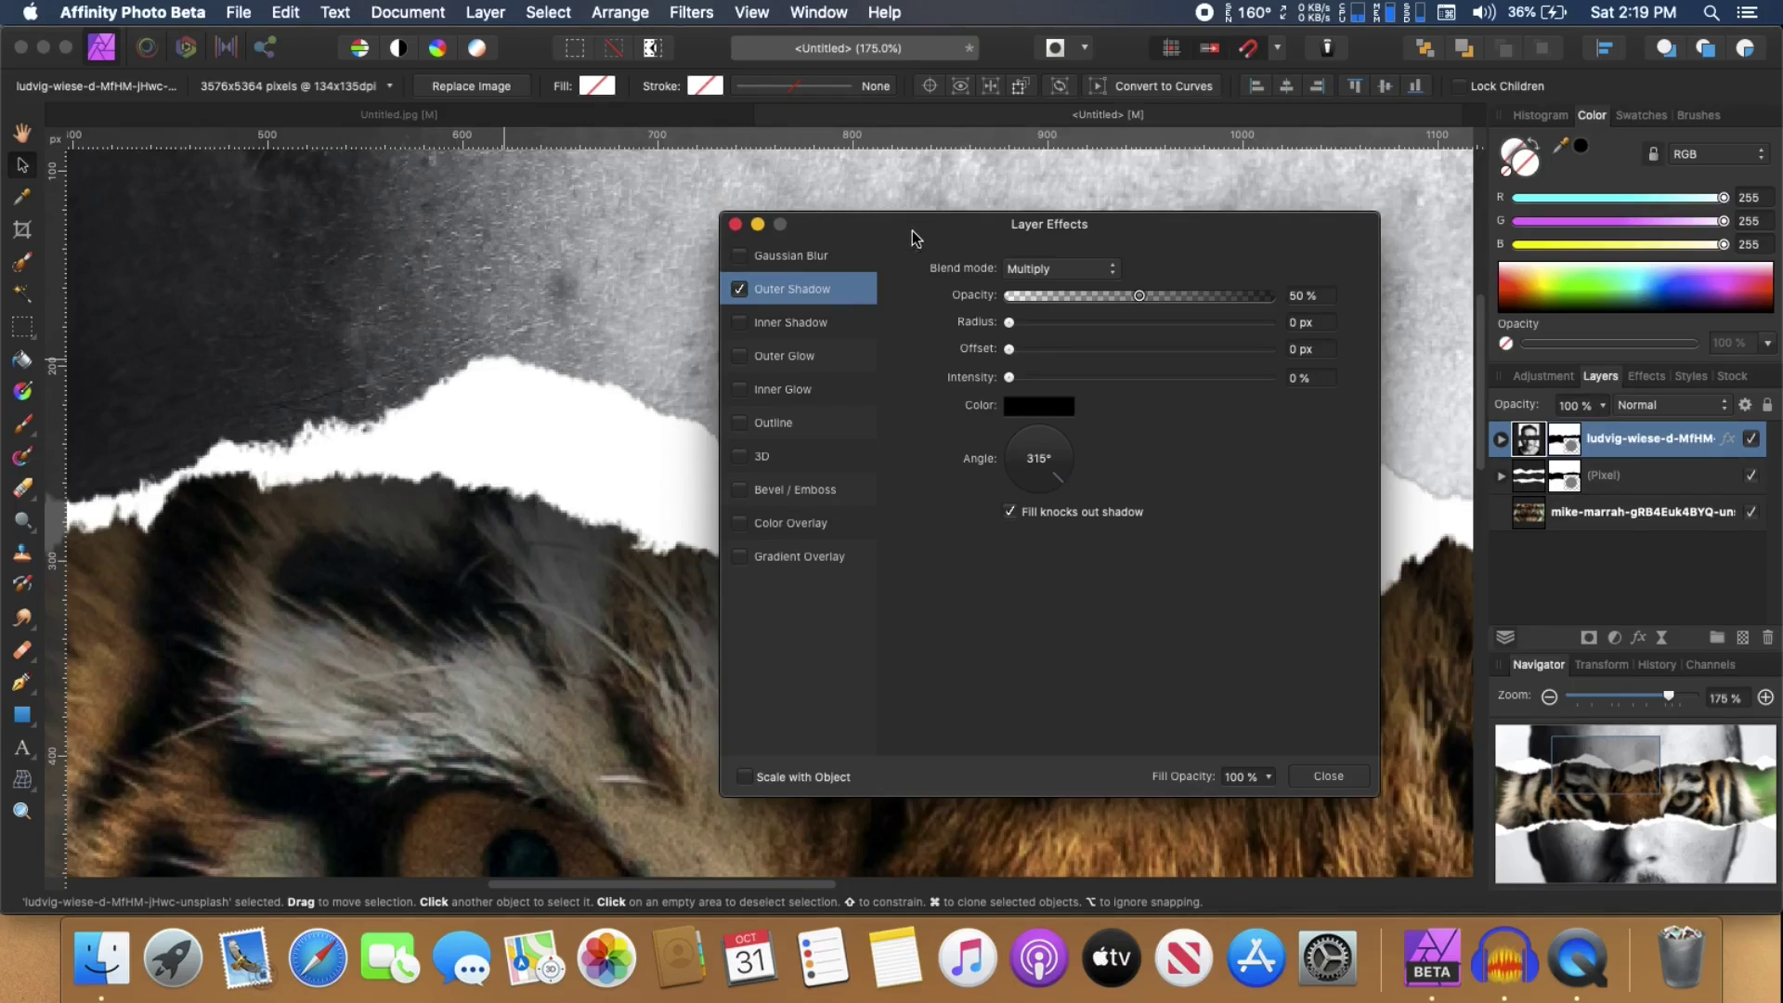
pyautogui.moveTo(912, 236); pyautogui.dragTo(1032, 232)
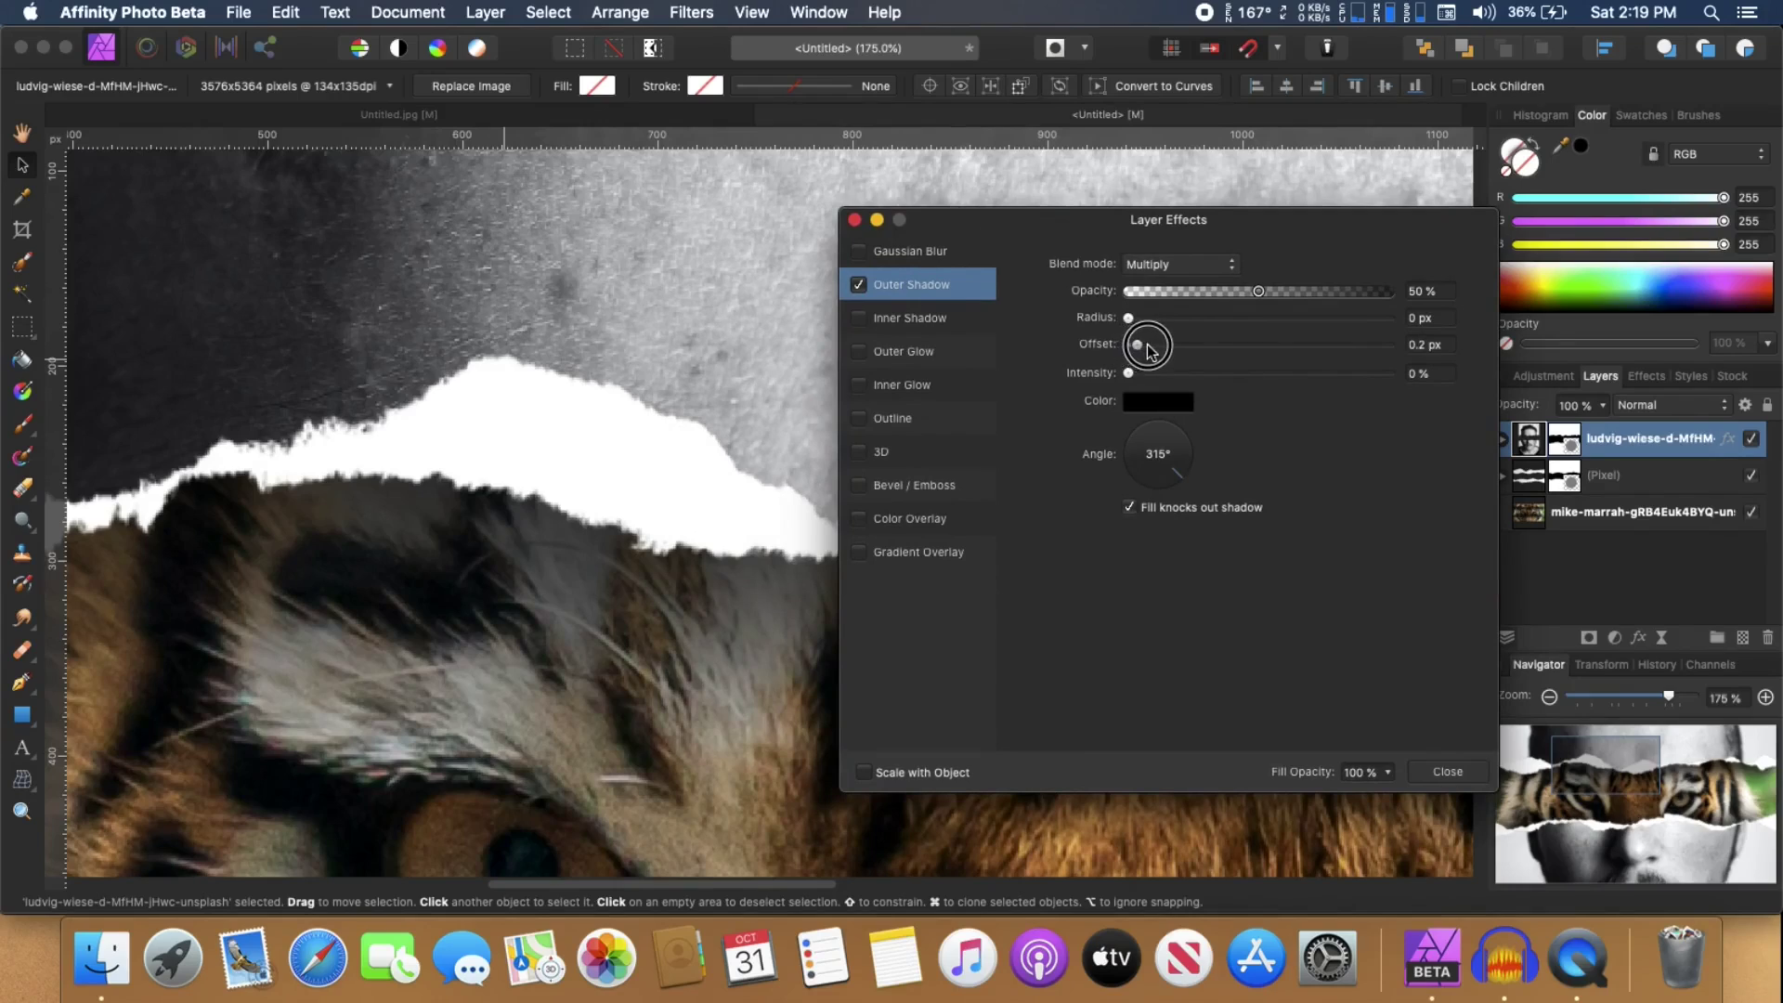
pyautogui.moveTo(1173, 349); pyautogui.dragTo(1217, 351)
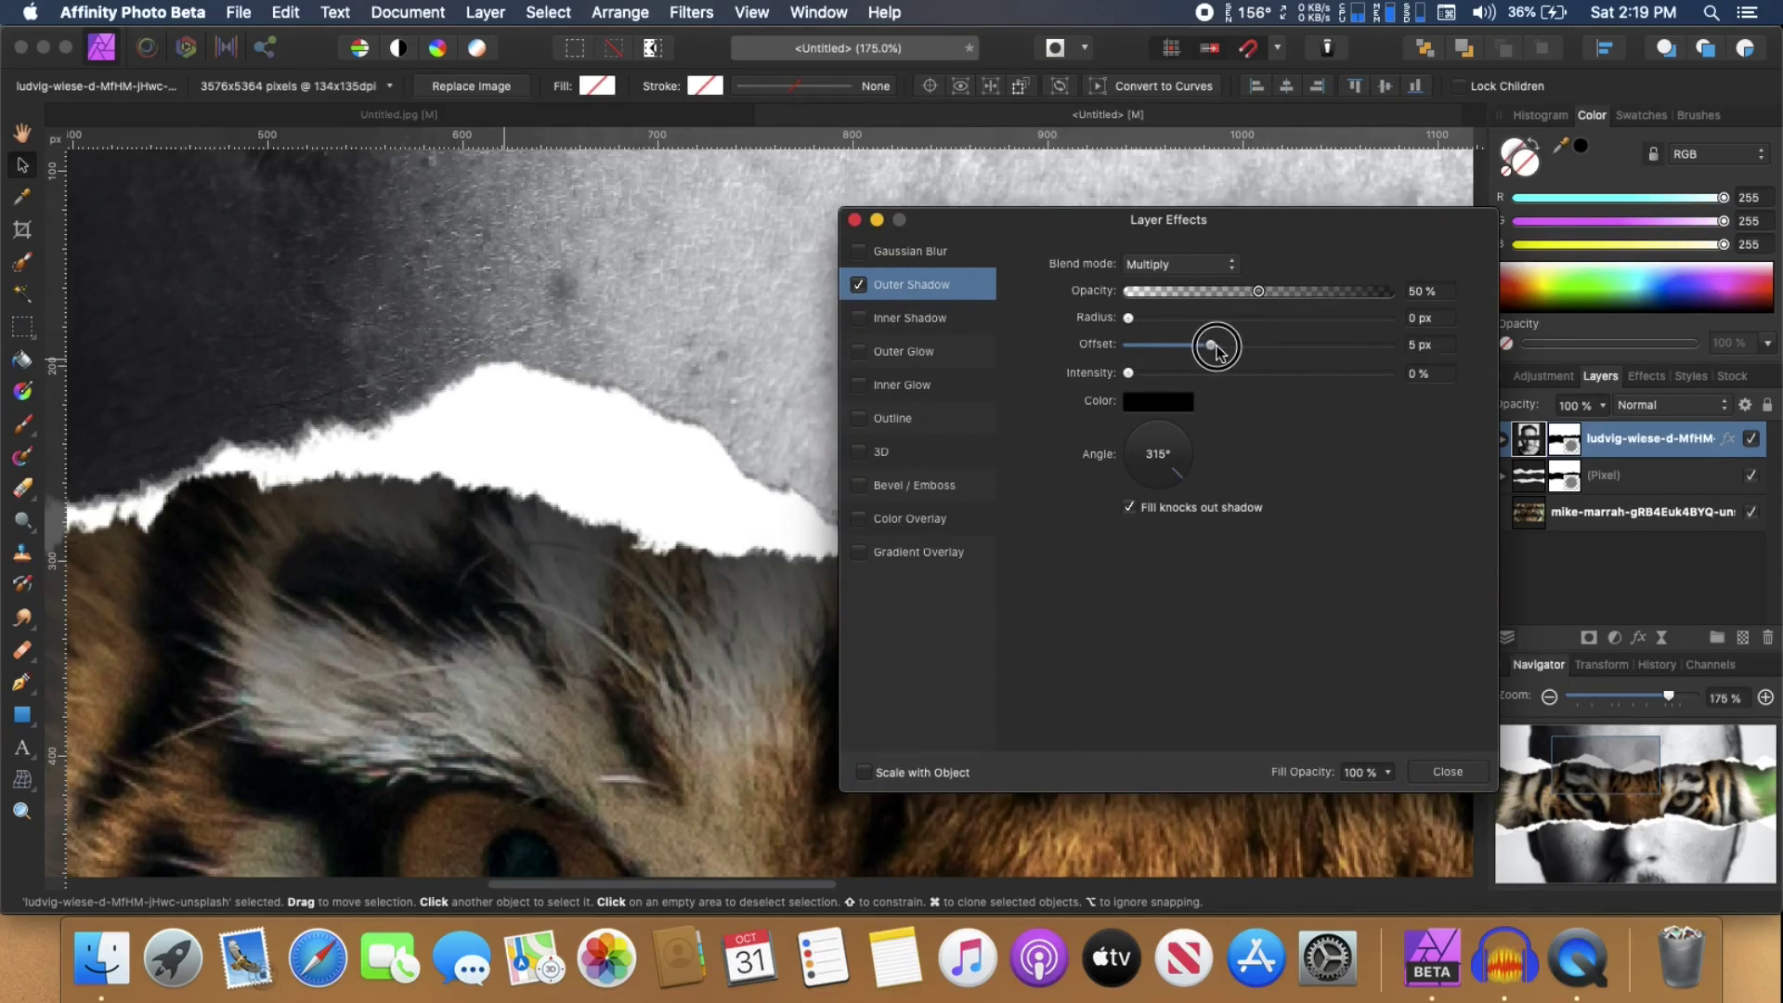
pyautogui.moveTo(1163, 493); pyautogui.dragTo(1159, 497)
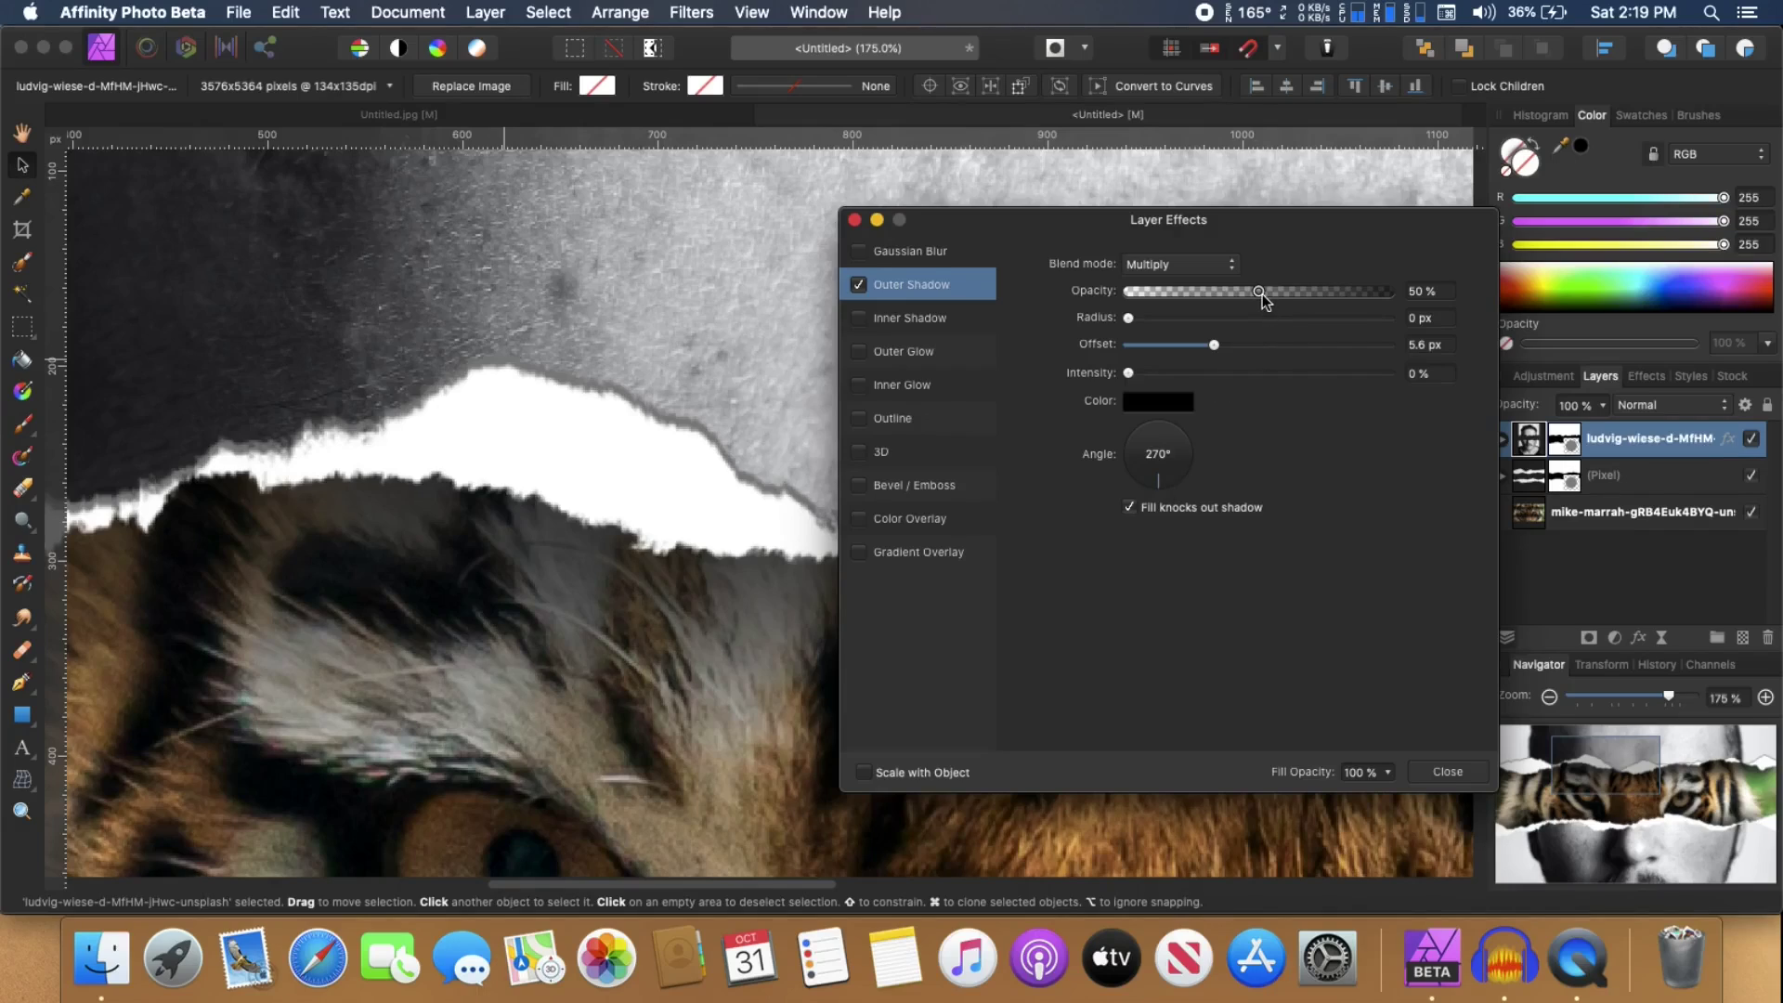
pyautogui.moveTo(1261, 296); pyautogui.dragTo(1334, 295)
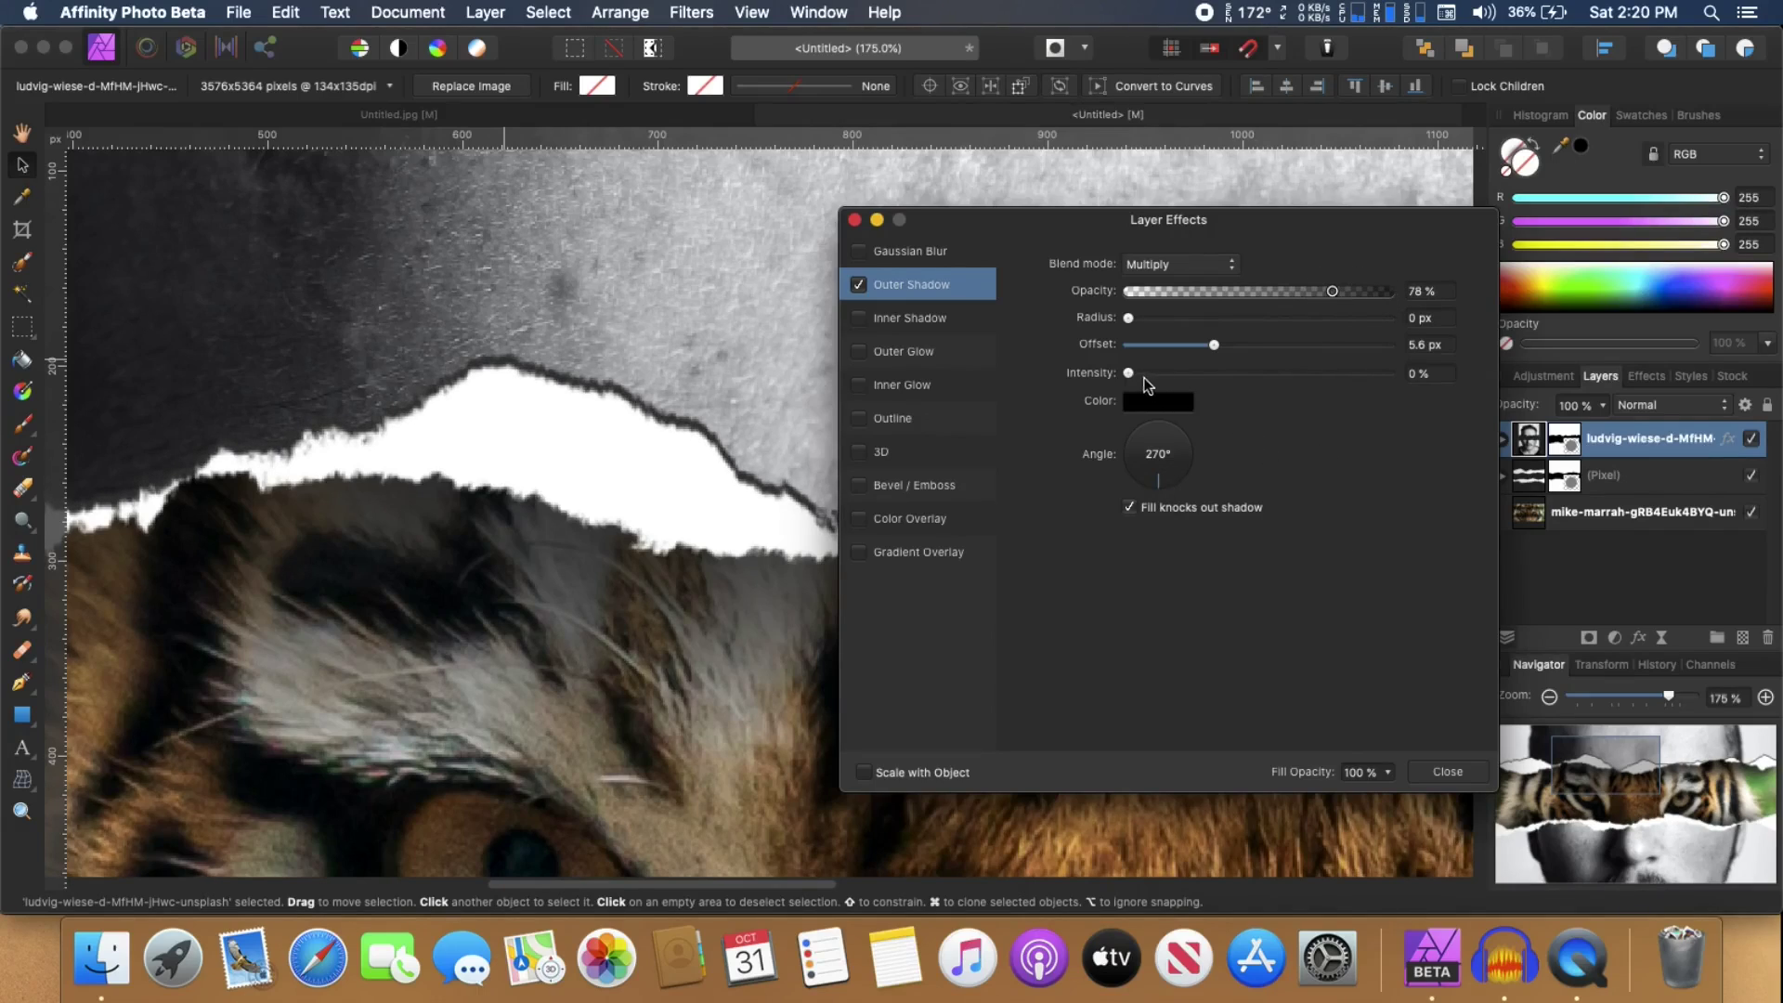
pyautogui.click(1459, 779)
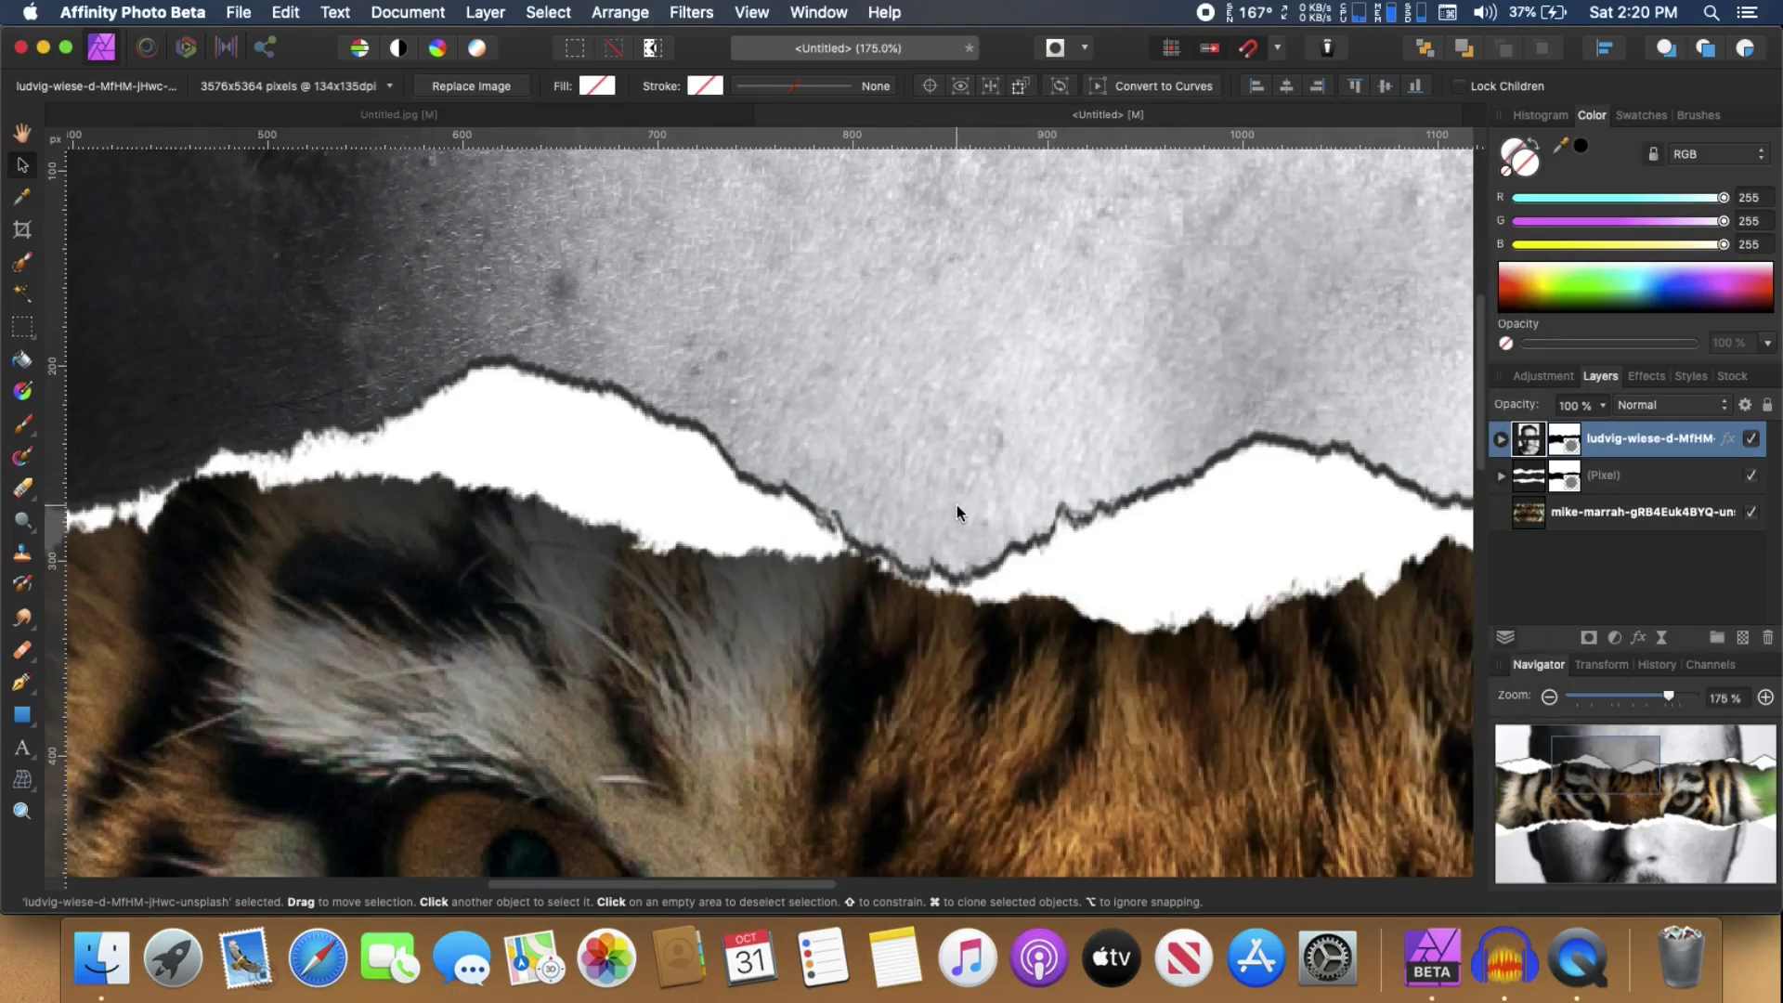
pyautogui.scroll(-1, 957, 504)
pyautogui.scroll(-5, 957, 505)
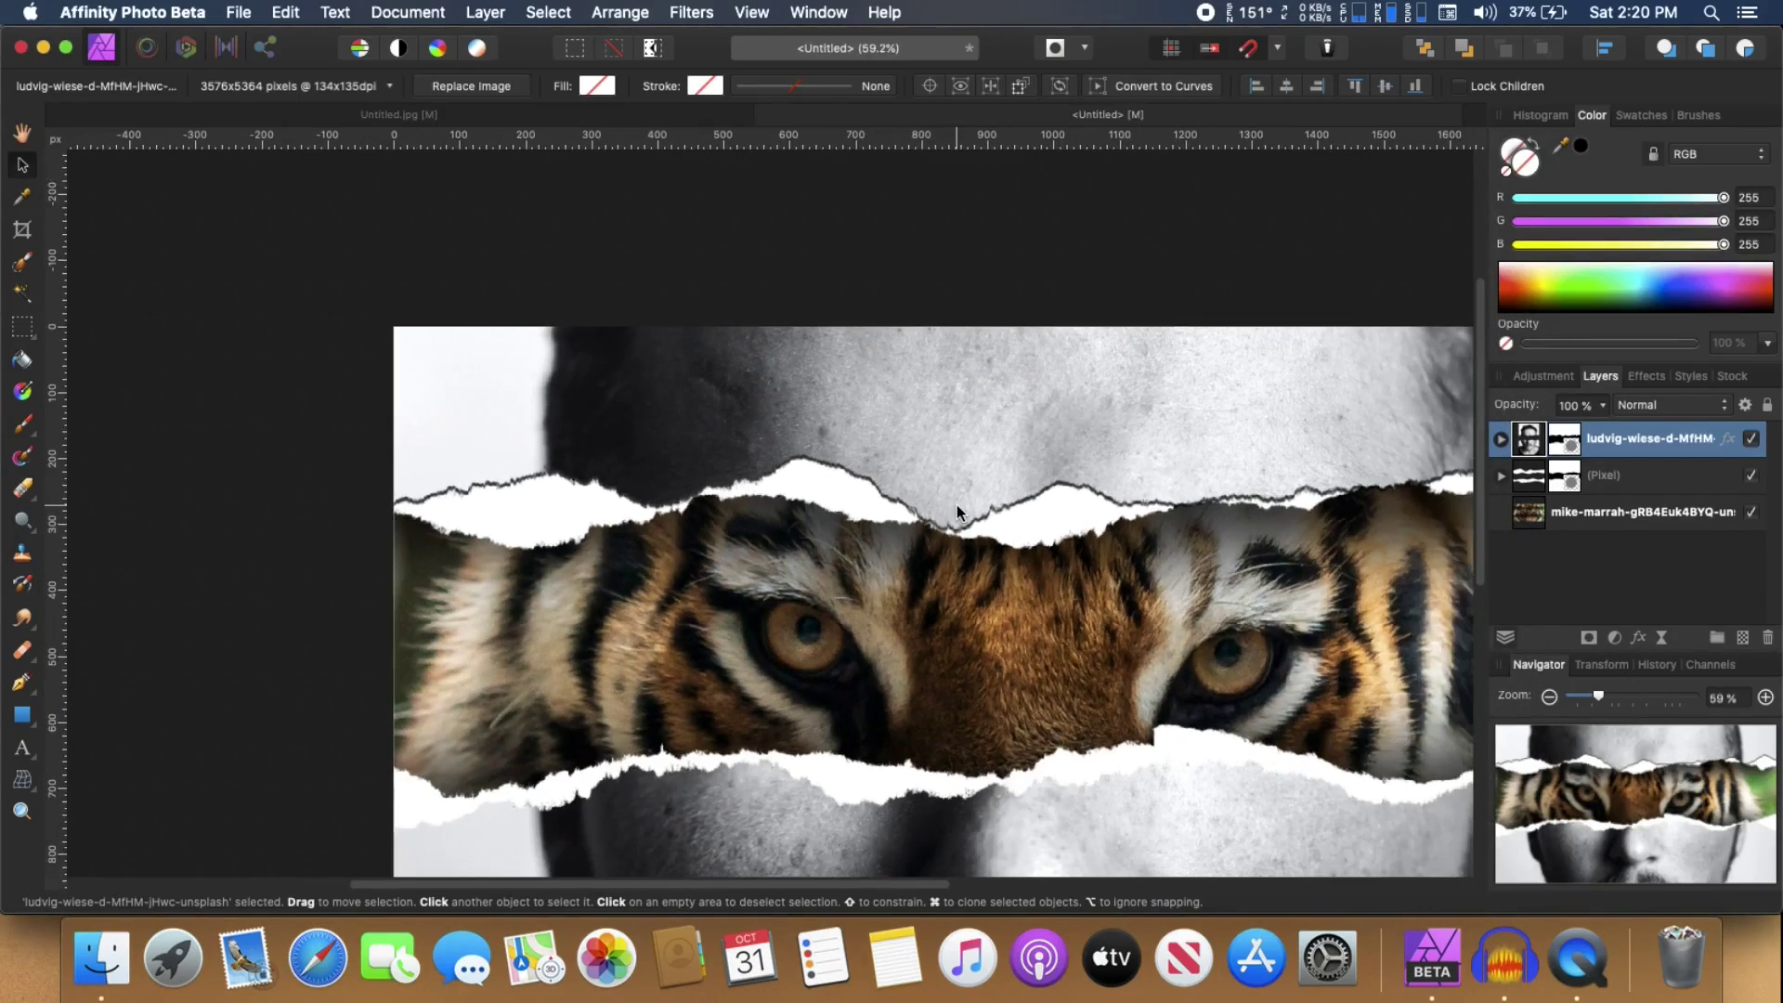
pyautogui.scroll(-1, 956, 504)
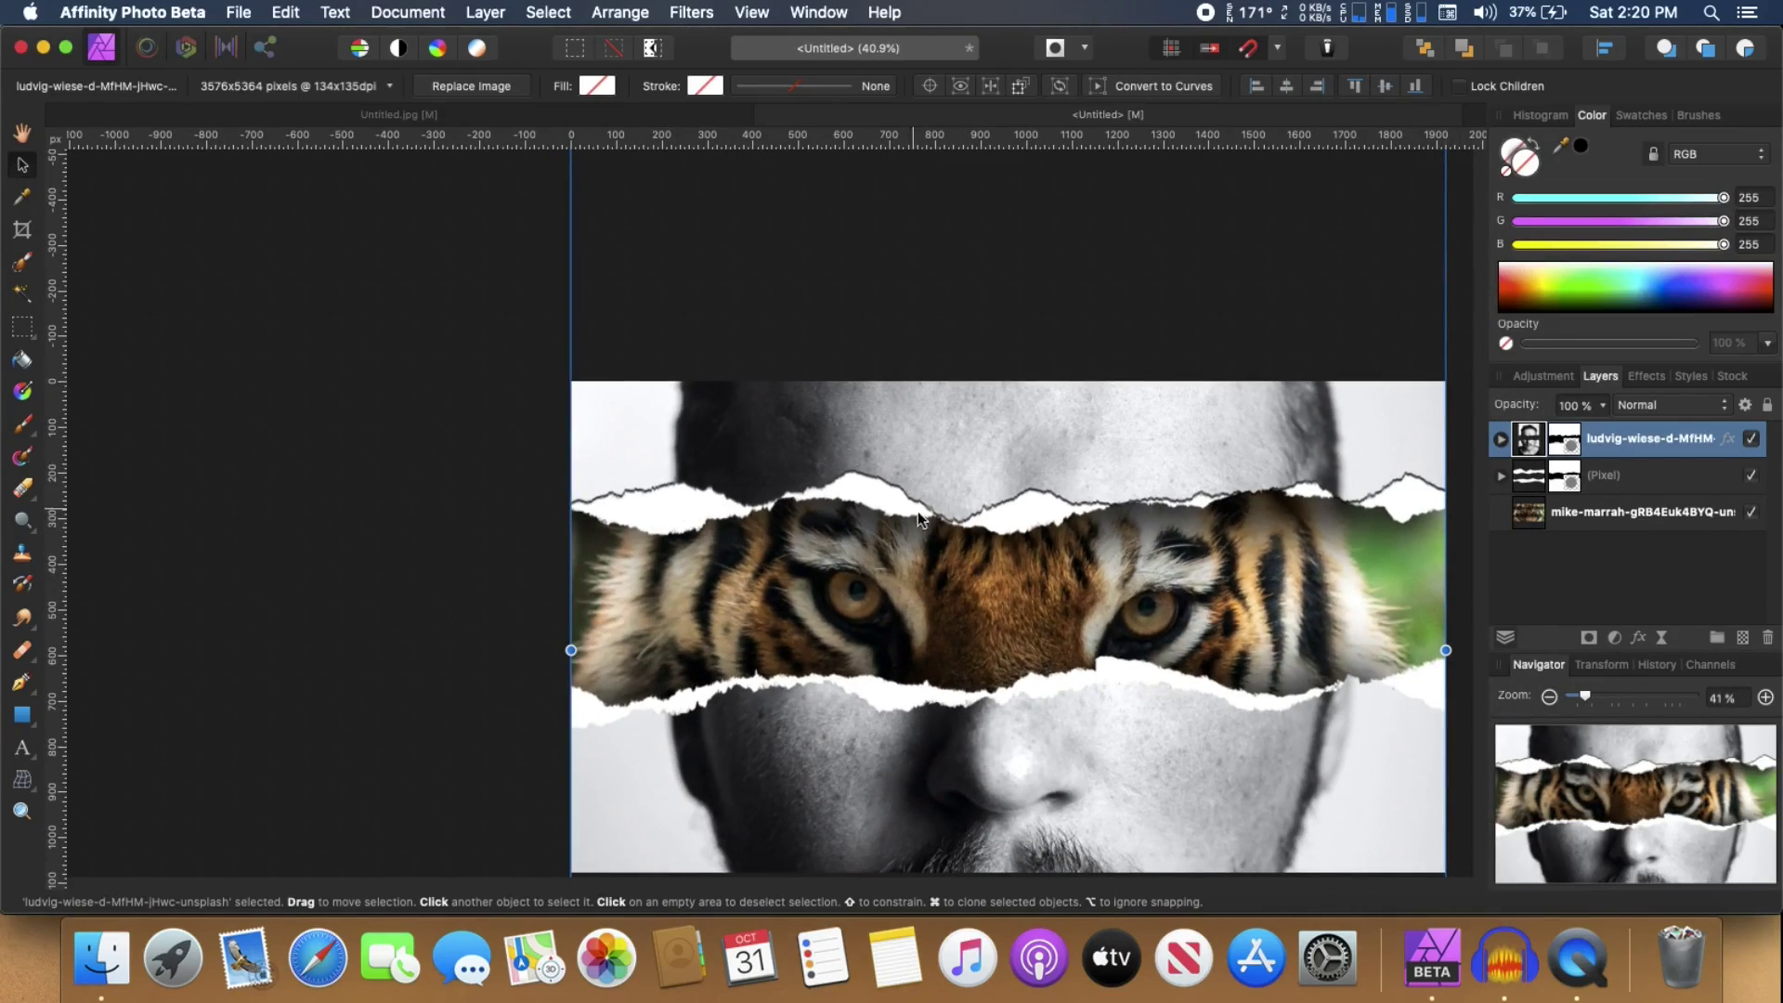
pyautogui.hscroll(4, 719, 537)
pyautogui.scroll(-2, 720, 537)
pyautogui.hscroll(1, 728, 531)
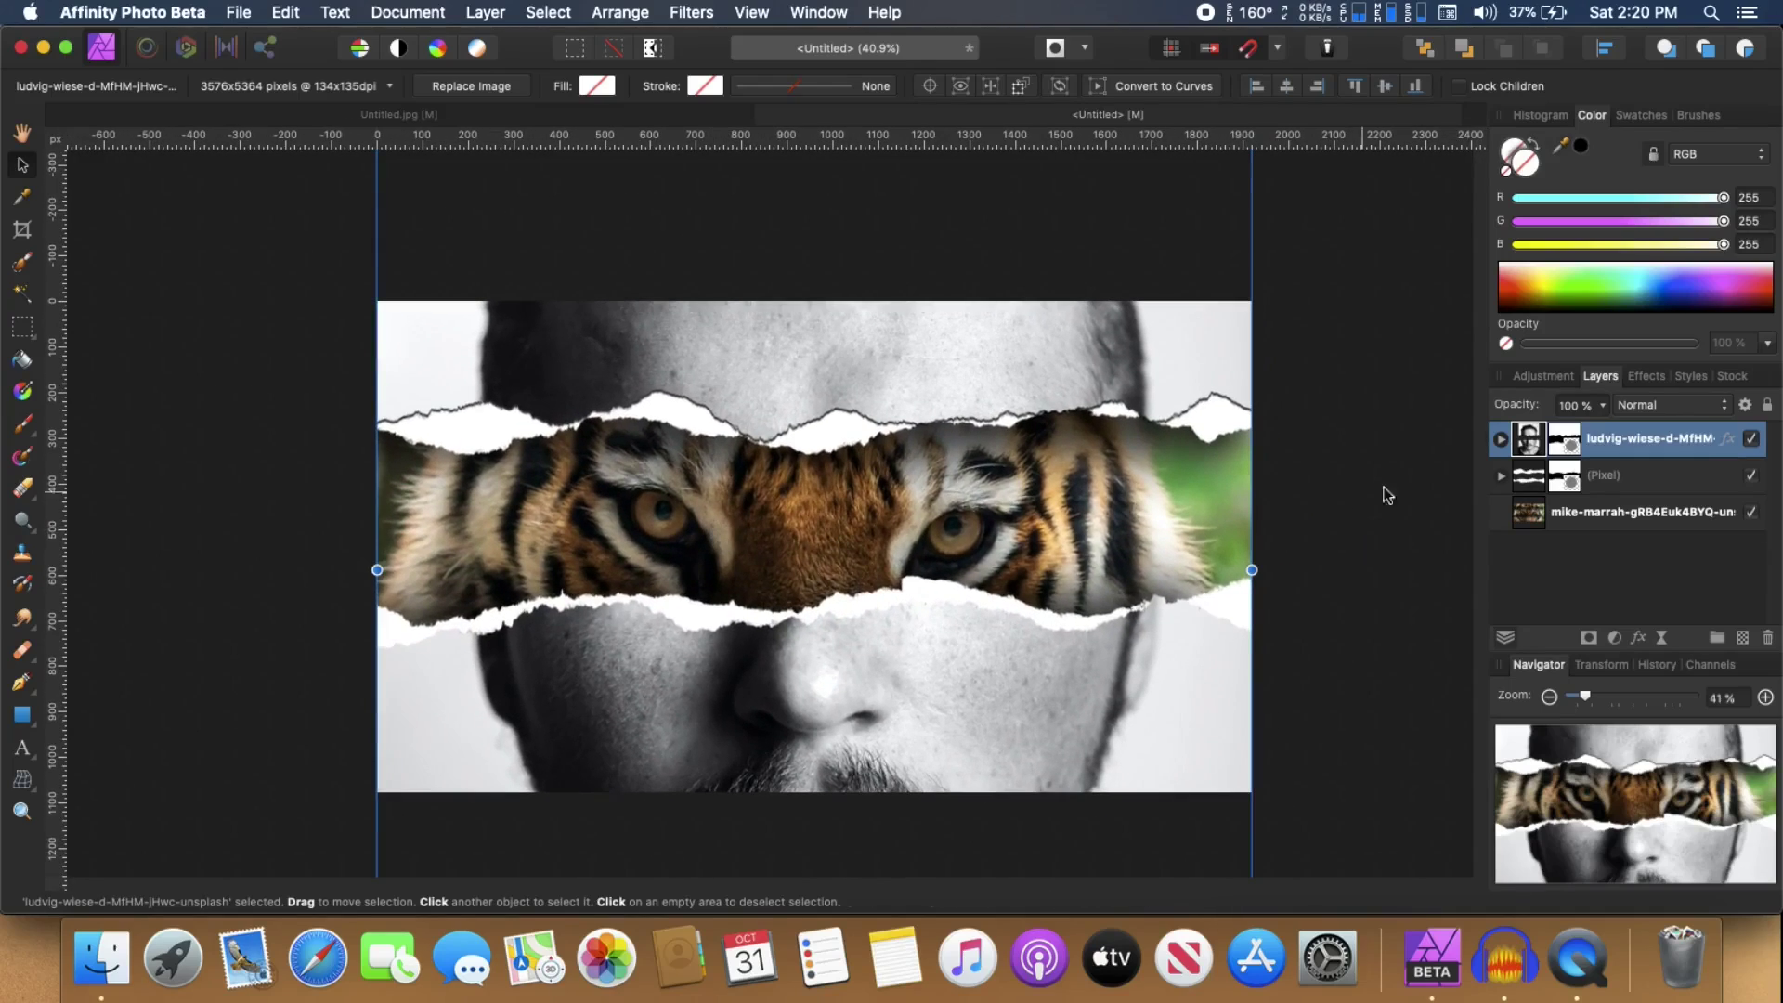
pyautogui.click(1342, 465)
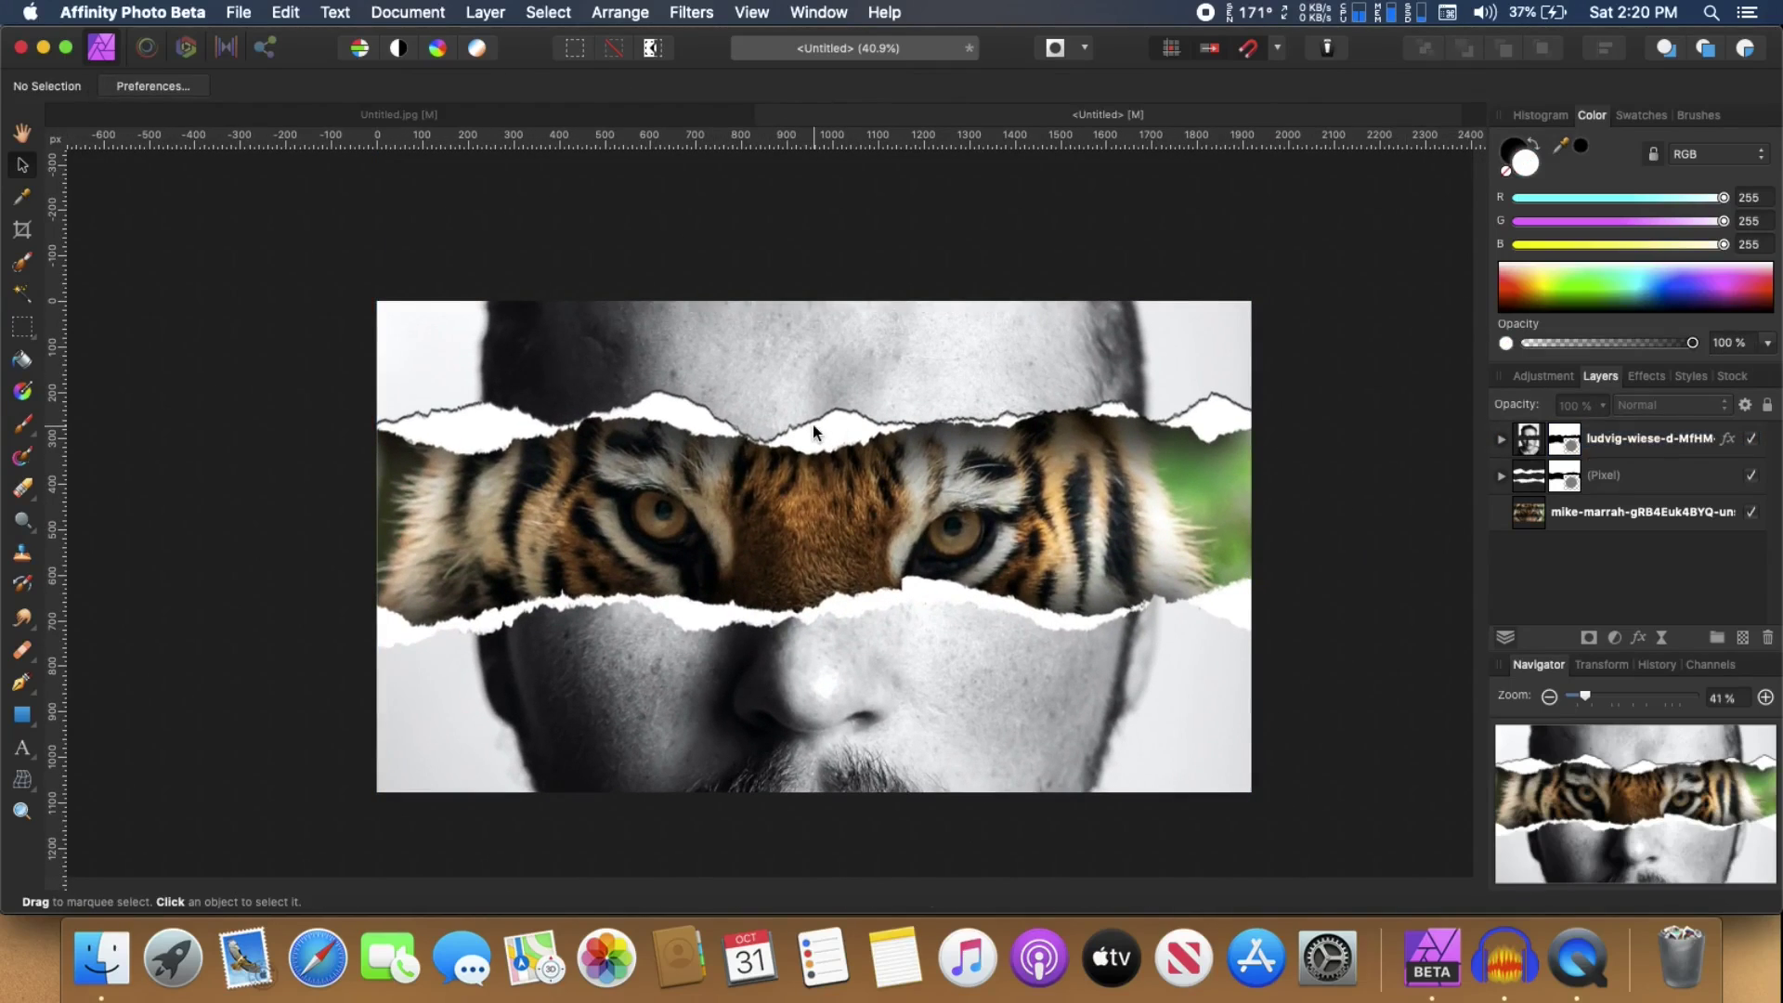
pyautogui.scroll(3, 684, 420)
pyautogui.scroll(-3, 684, 420)
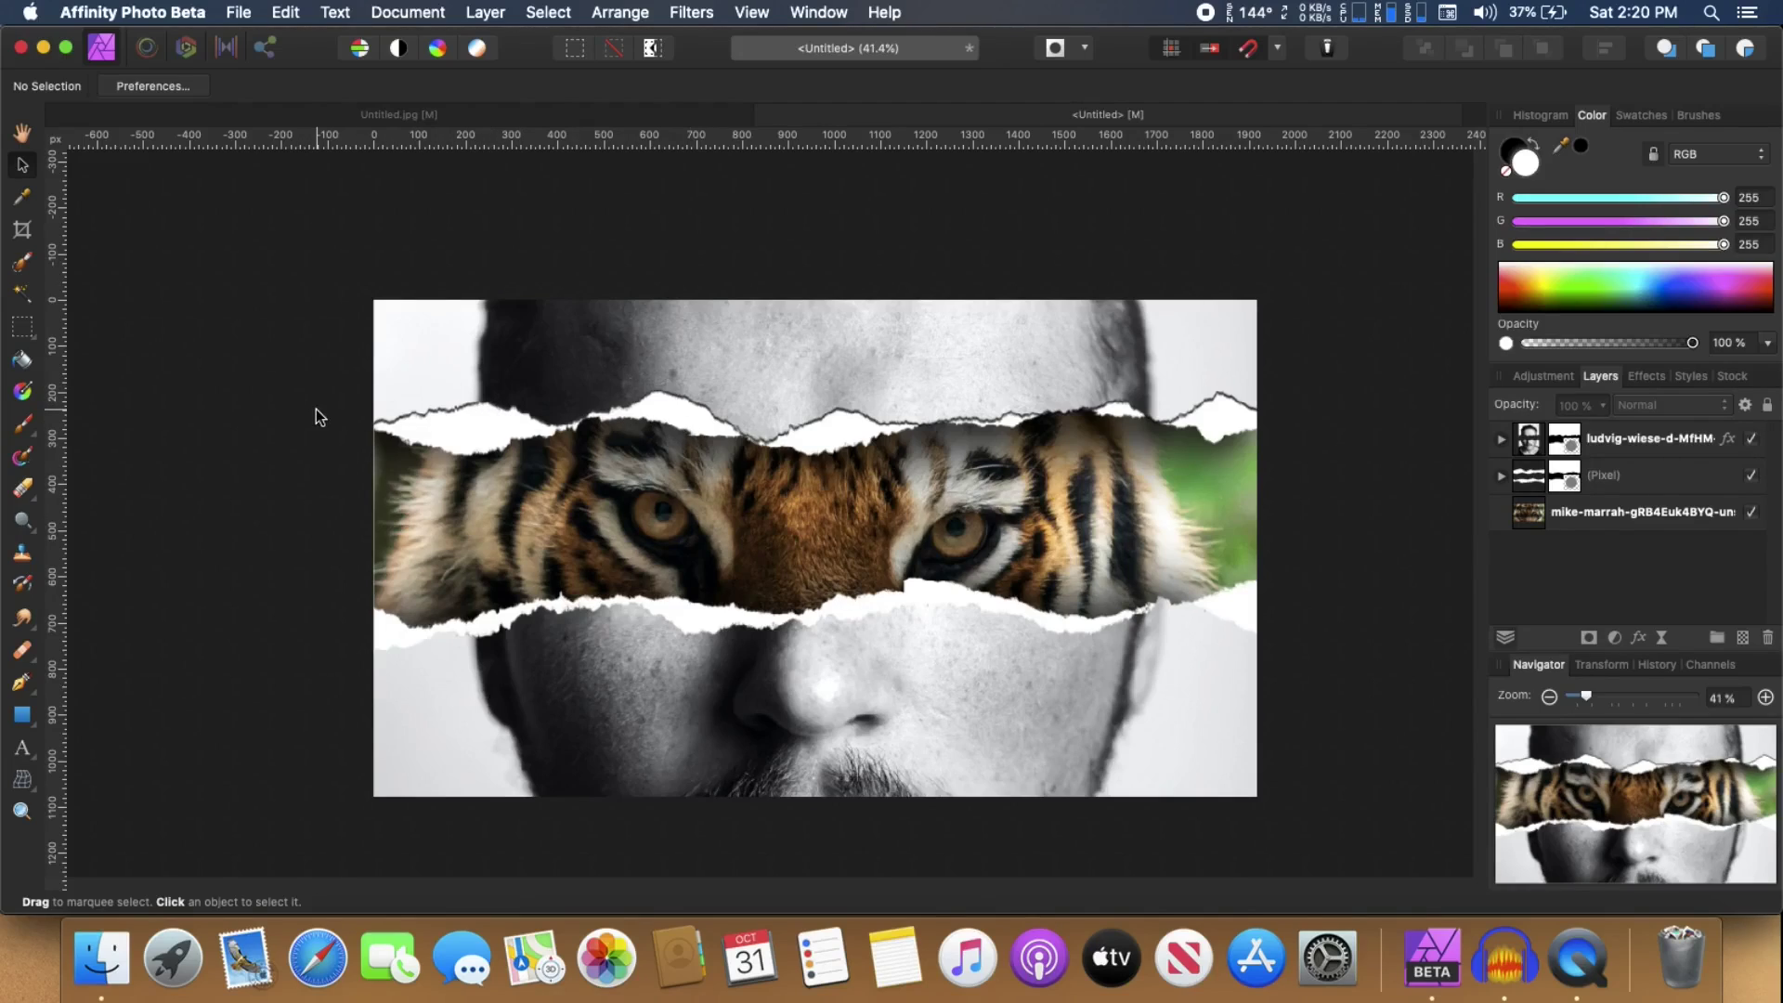
pyautogui.scroll(-1, 298, 405)
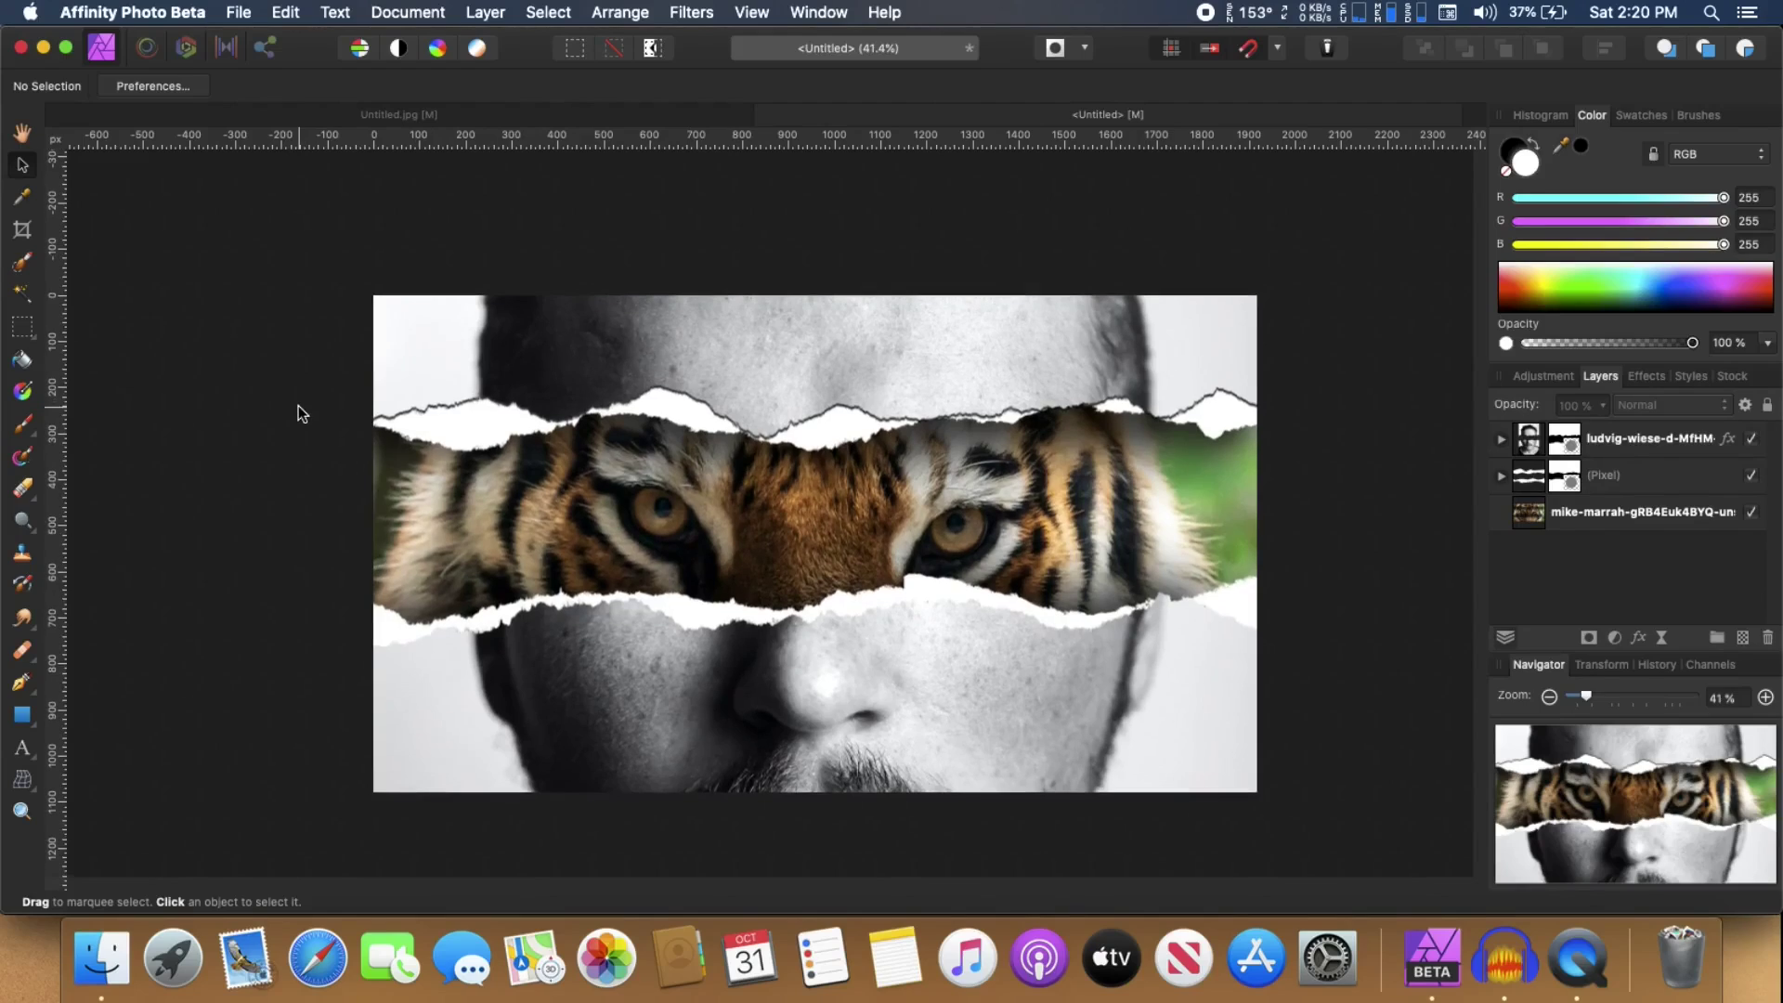